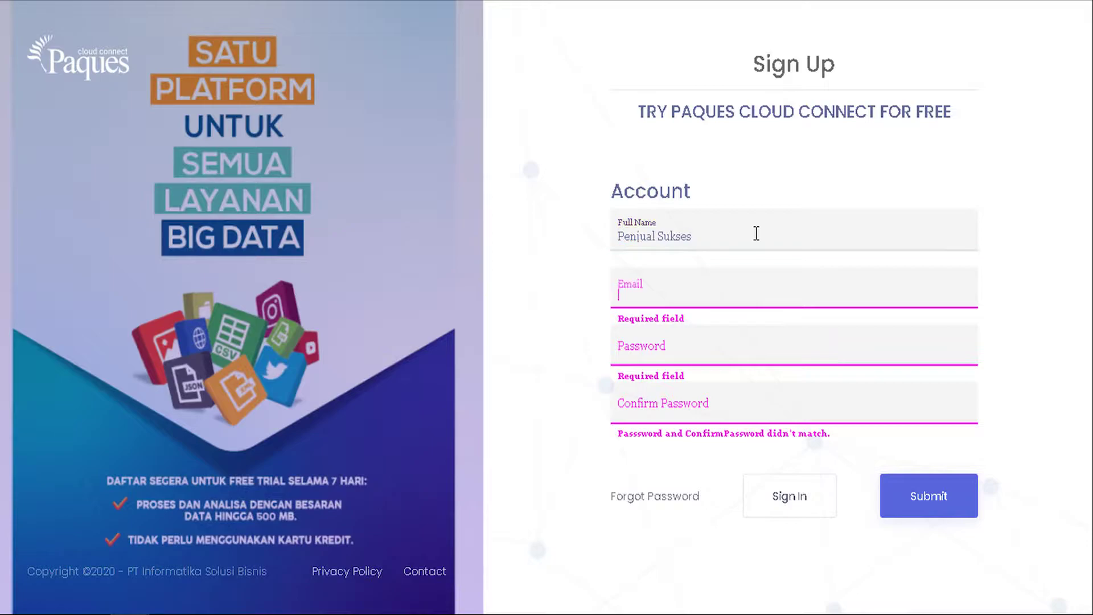
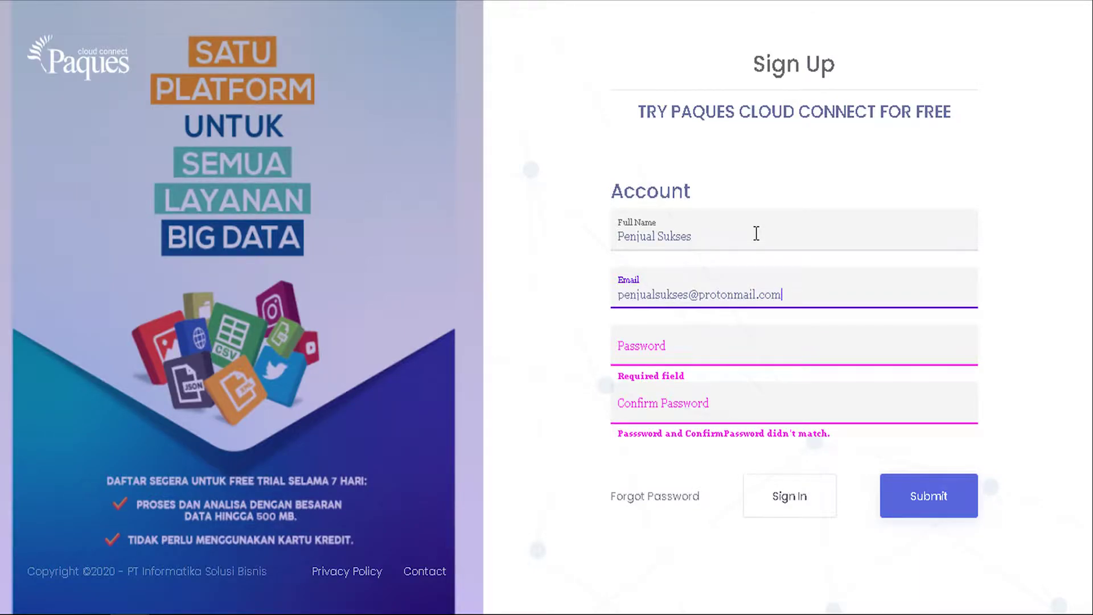
Step: Enter the account e-mail and a matching password twice, then submit the sign-up form
{"action": "key", "text": "Tab"}
{"action": "type", "text": "•••••••••"}
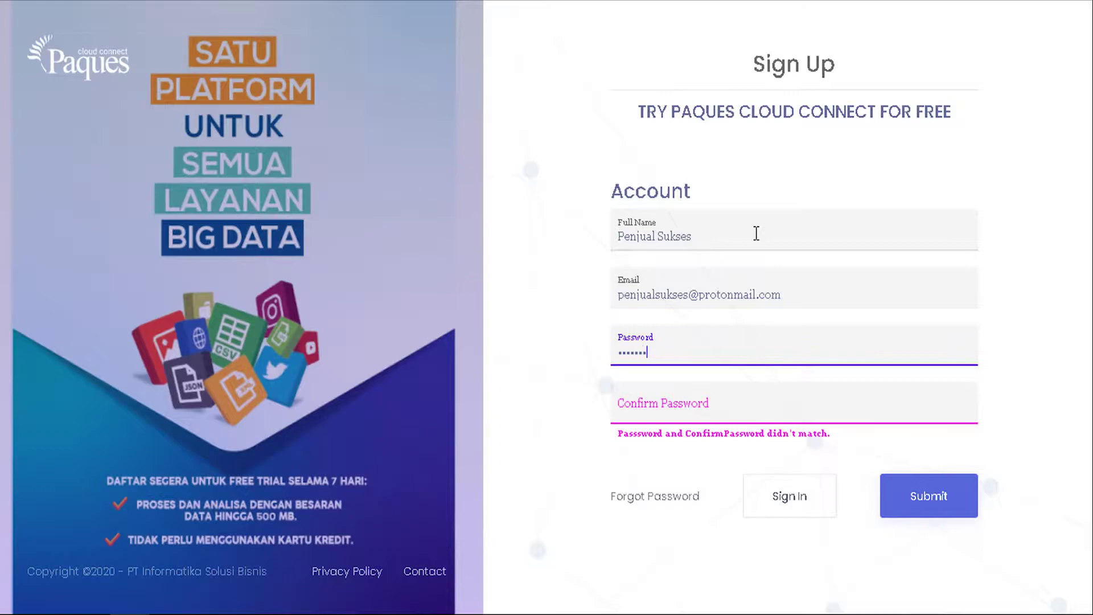
{"action": "key", "text": "Tab"}
{"action": "type", "text": "••••••••"}
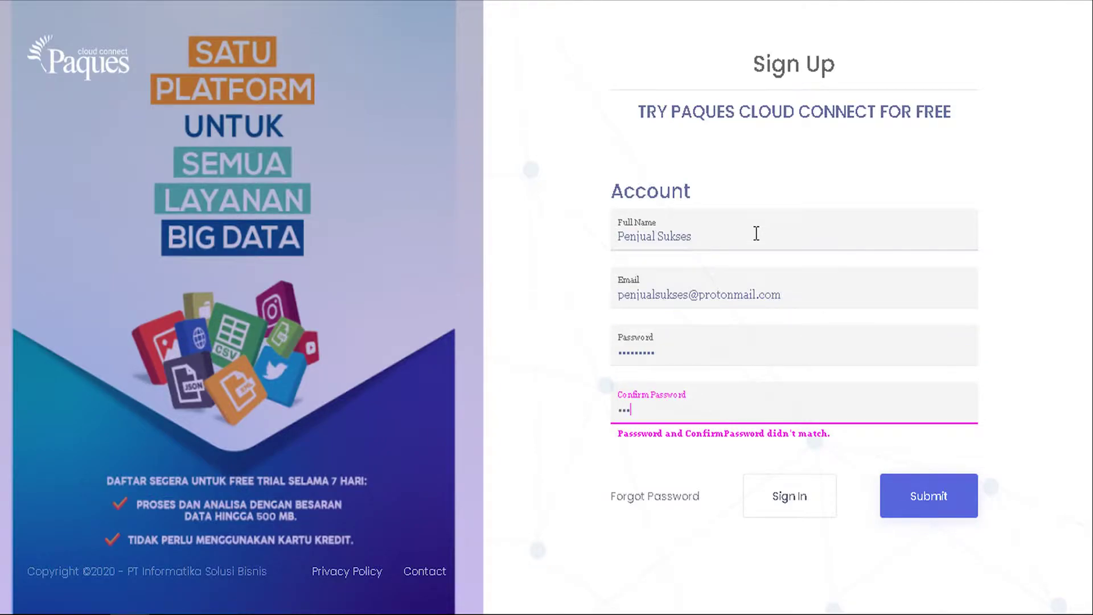
{"action": "type", "text": "•"}
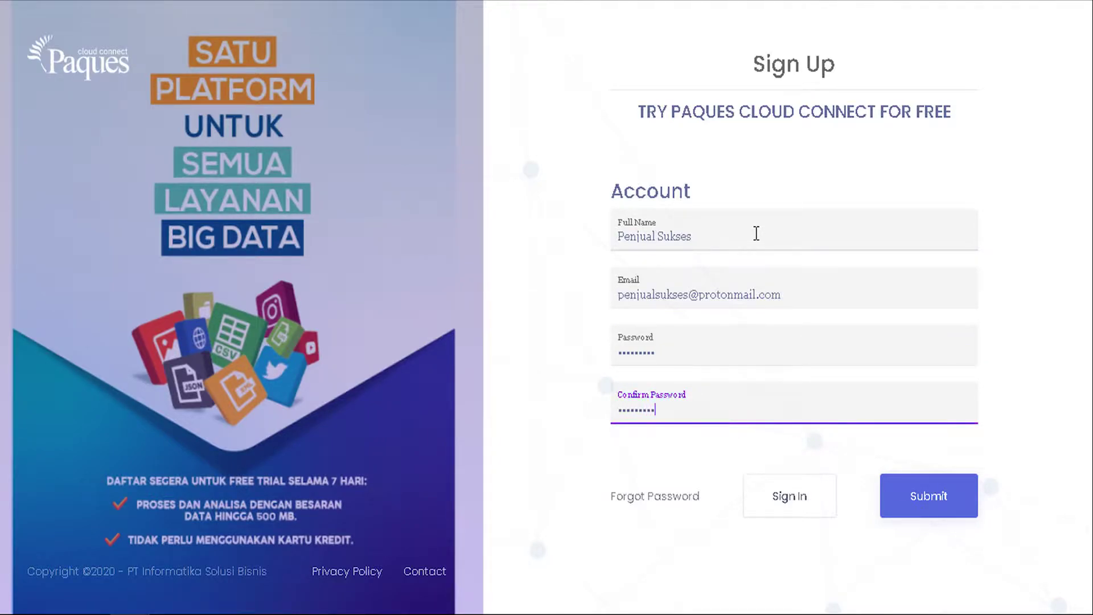
{"action": "left_click", "coordinate": [909, 497]}
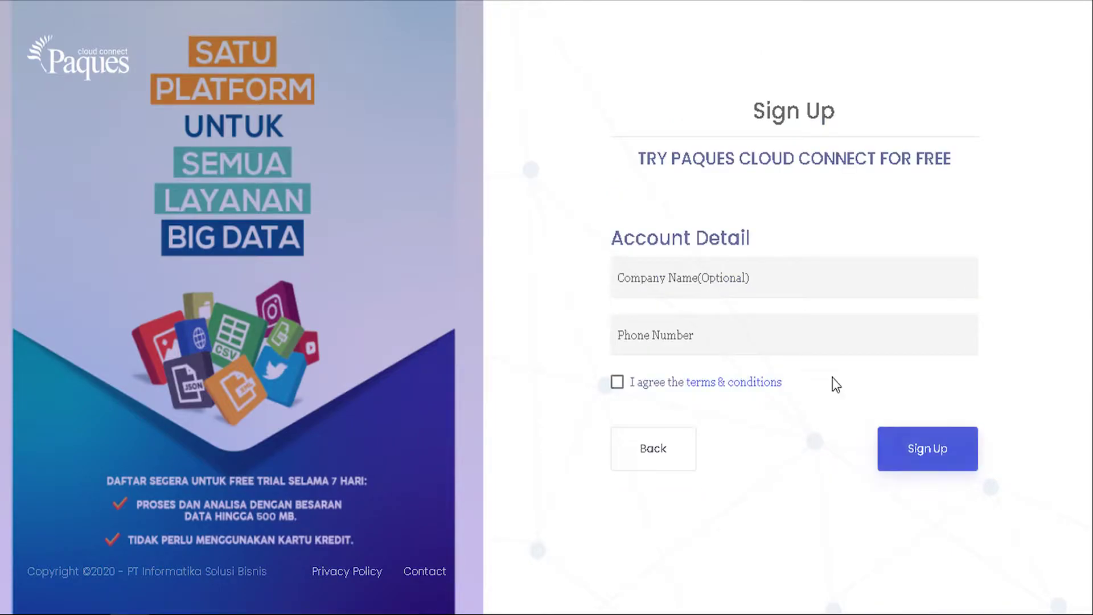
Step: Register company Shopee with the phone number, accept the terms, and complete sign-up
{"action": "left_click", "coordinate": [818, 279]}
{"action": "type", "text": "S"}
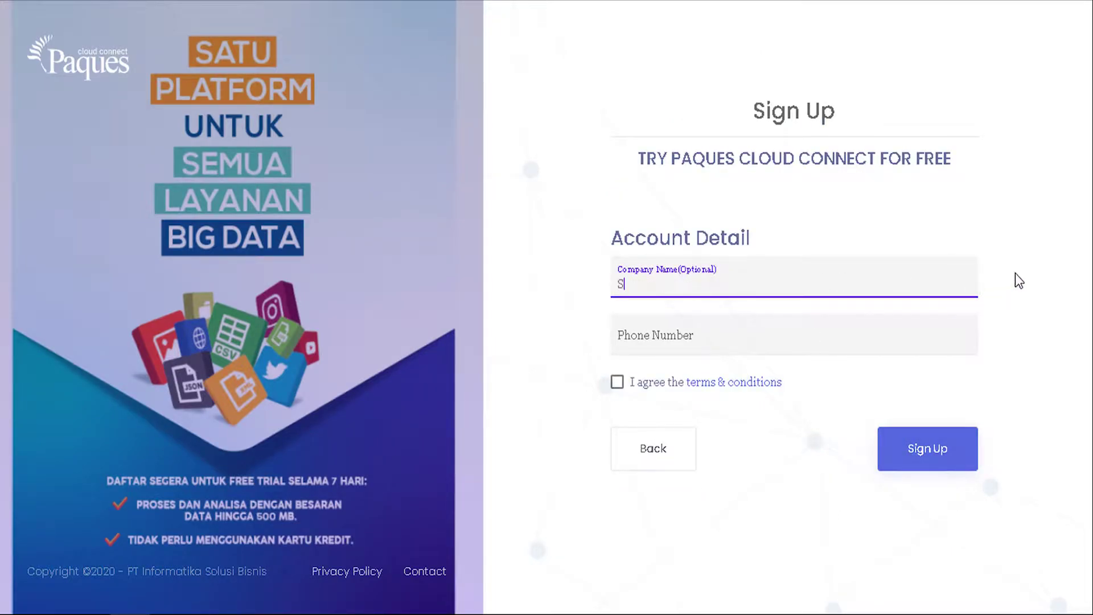
{"action": "type", "text": "hopee"}
{"action": "key", "text": "Tab"}
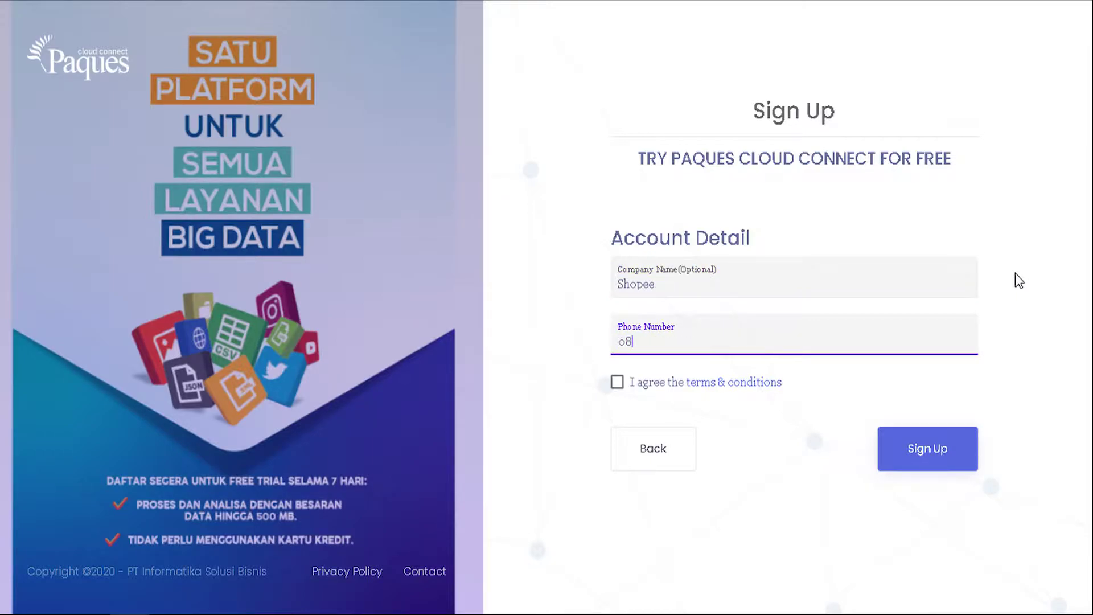
{"action": "left_click", "coordinate": [625, 387]}
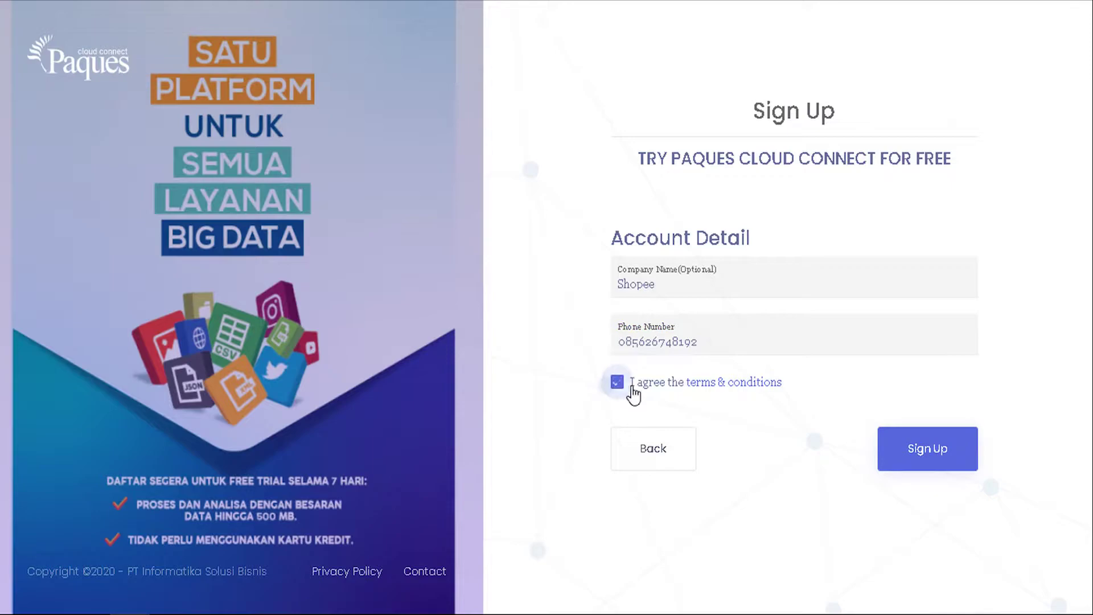
{"action": "left_click", "coordinate": [886, 467]}
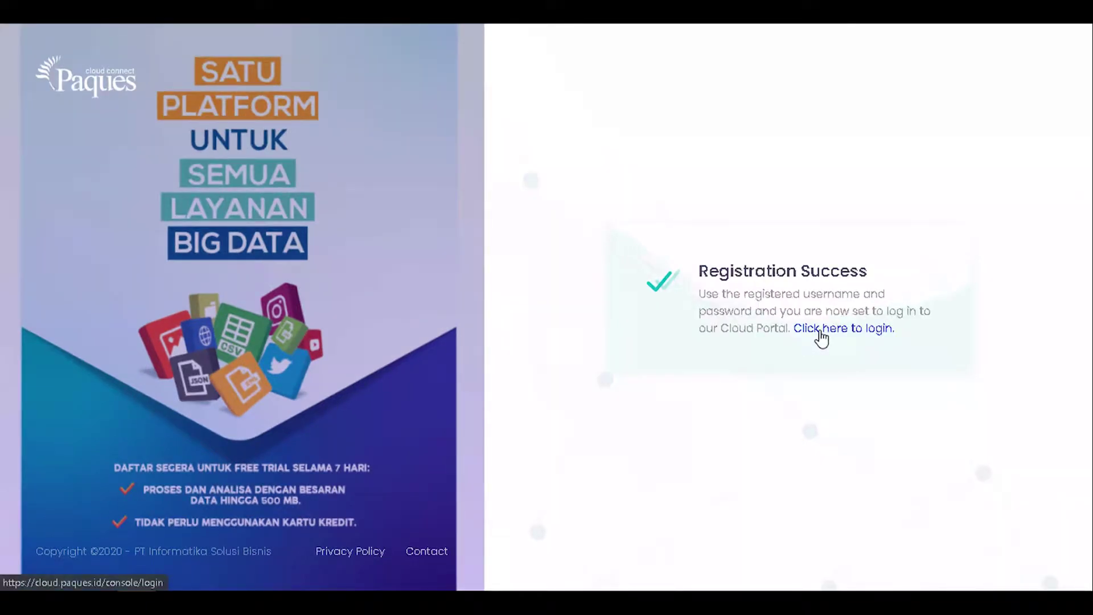
Step: Sign in with the registered e-mail and password and review the empty Dashboard
{"action": "left_click", "coordinate": [820, 331]}
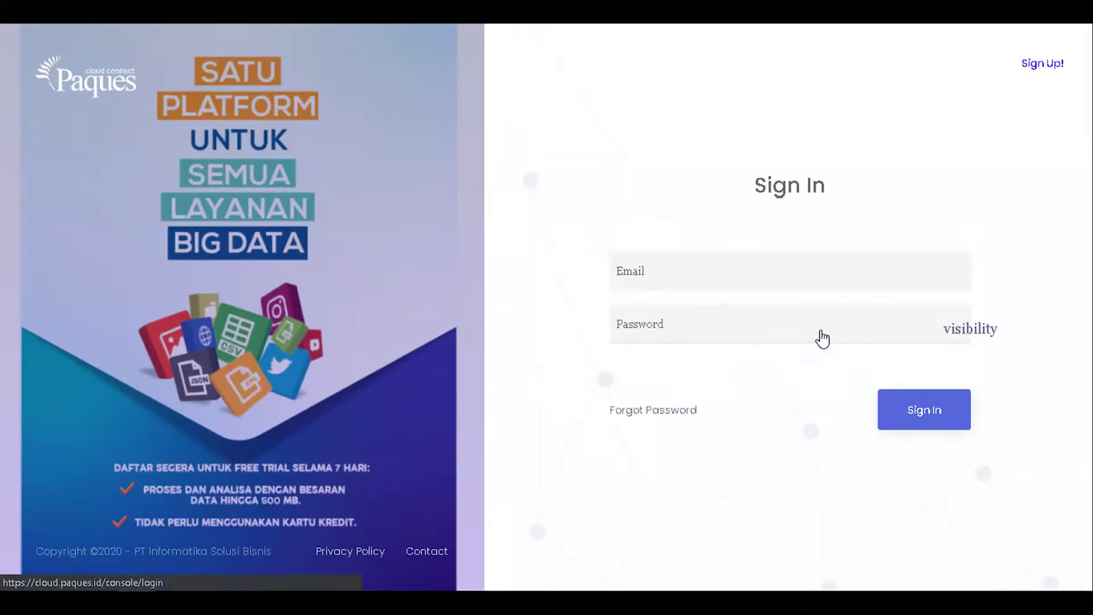
{"action": "left_click", "coordinate": [776, 278]}
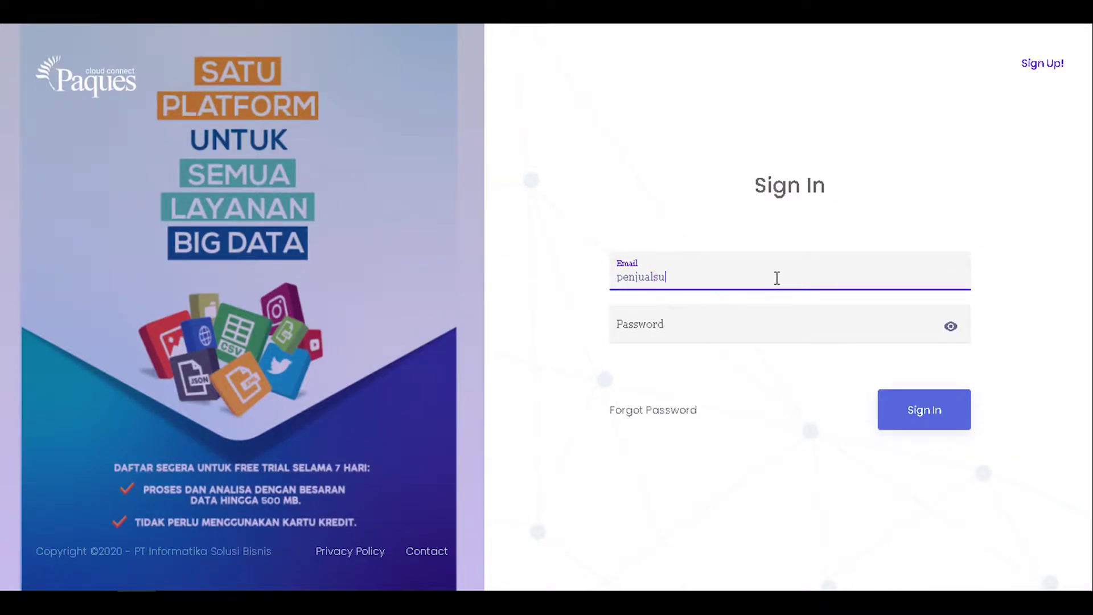
{"action": "key", "text": "Tab"}
{"action": "type", "text": "••••••"}
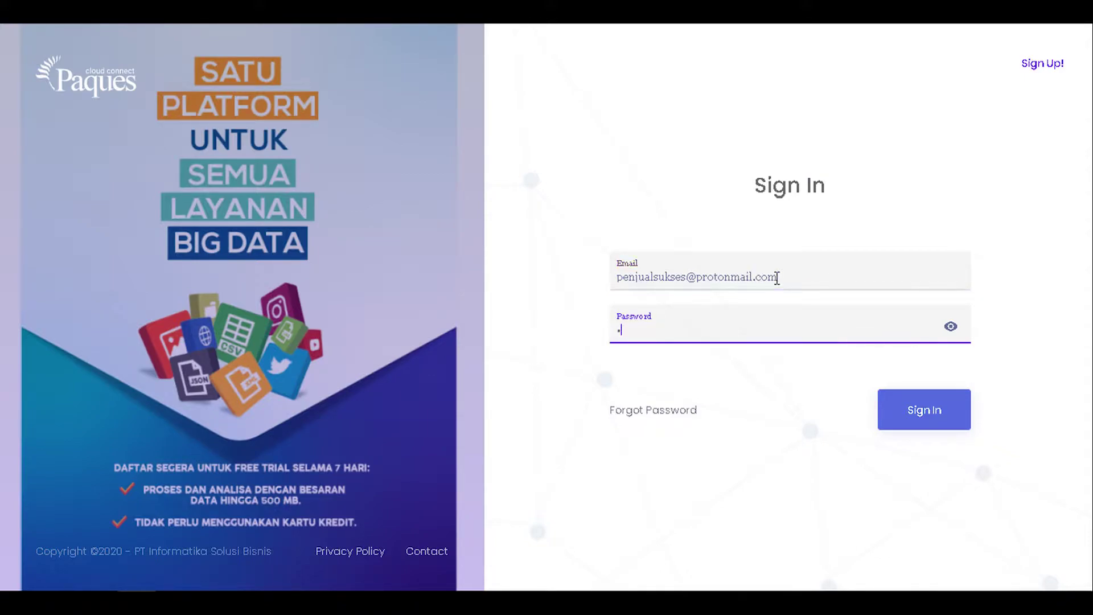
{"action": "type", "text": "•••"}
{"action": "left_click", "coordinate": [887, 411]}
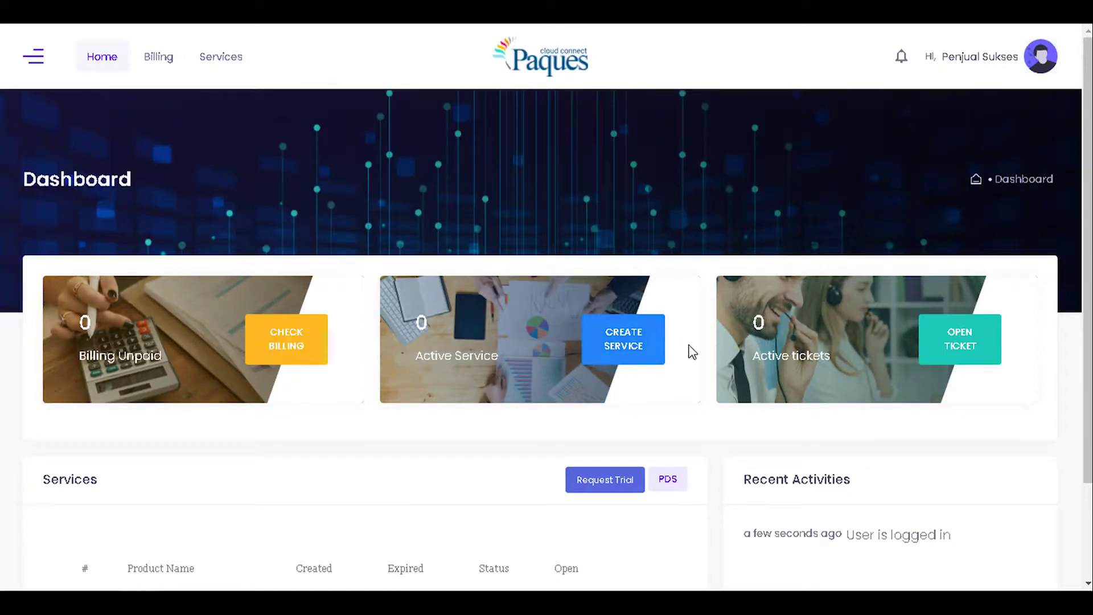
{"action": "scroll", "coordinate": [689, 353], "scroll_direction": "down", "scroll_amount": 3}
{"action": "scroll", "coordinate": [574, 329], "scroll_direction": "up", "scroll_amount": 3}
Step: Request a trial PDSV31 Data Studio service and open it once it is Running
{"action": "left_click", "coordinate": [620, 491]}
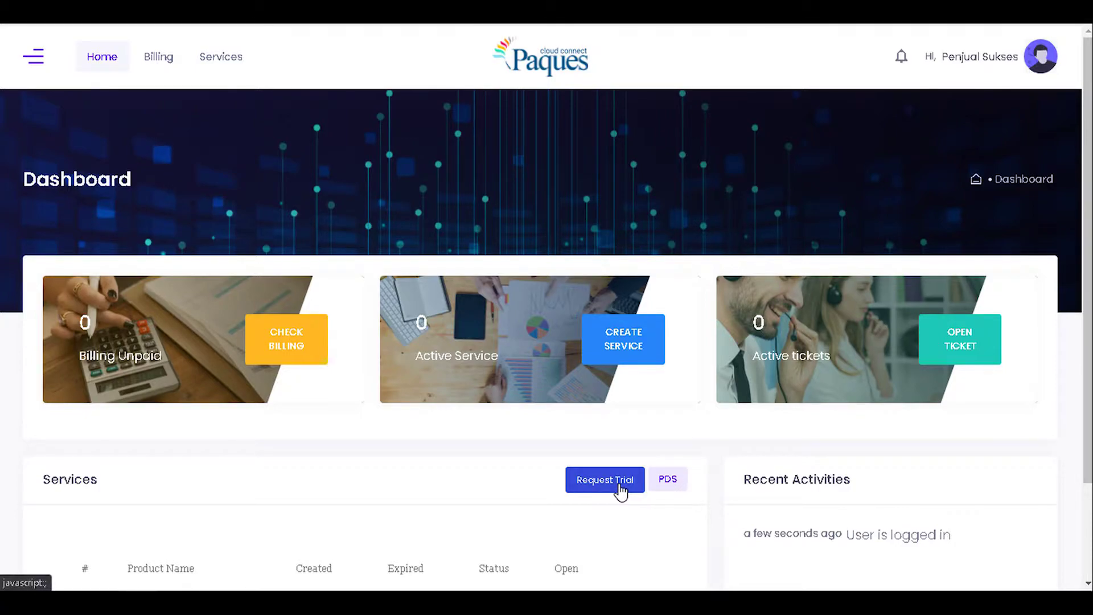
{"action": "scroll", "coordinate": [622, 491], "scroll_direction": "down", "scroll_amount": 3}
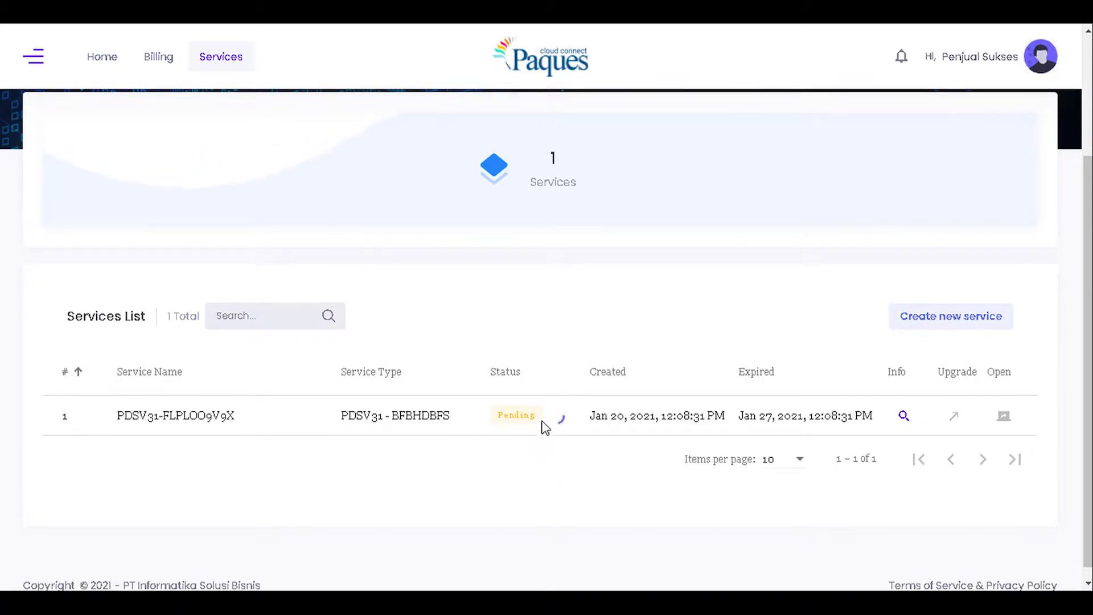
{"action": "mouse_move", "coordinate": [561, 420]}
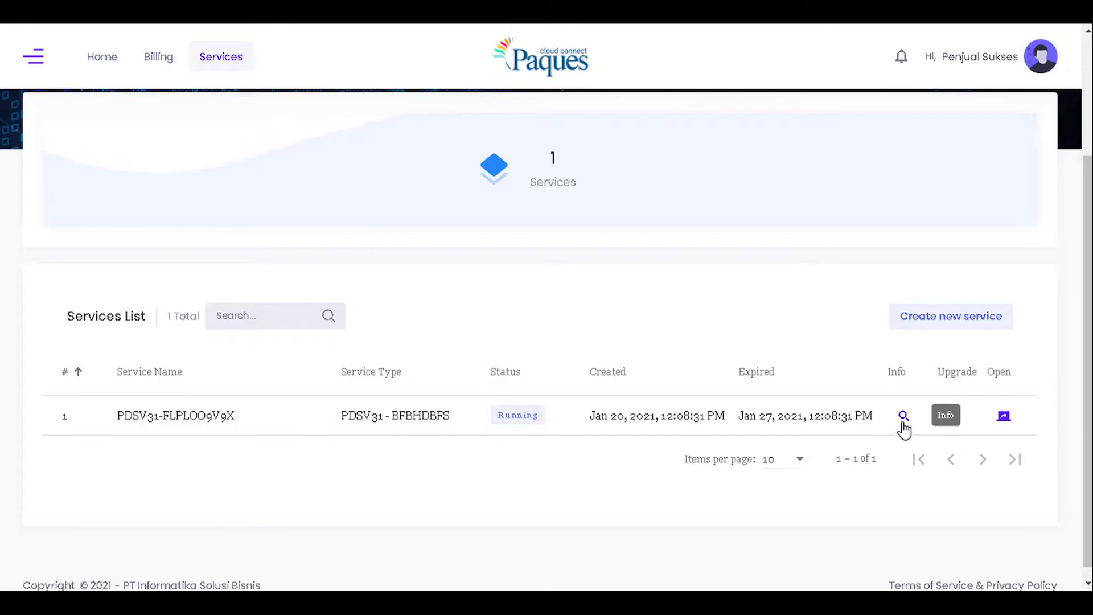
{"action": "left_click", "coordinate": [1002, 418]}
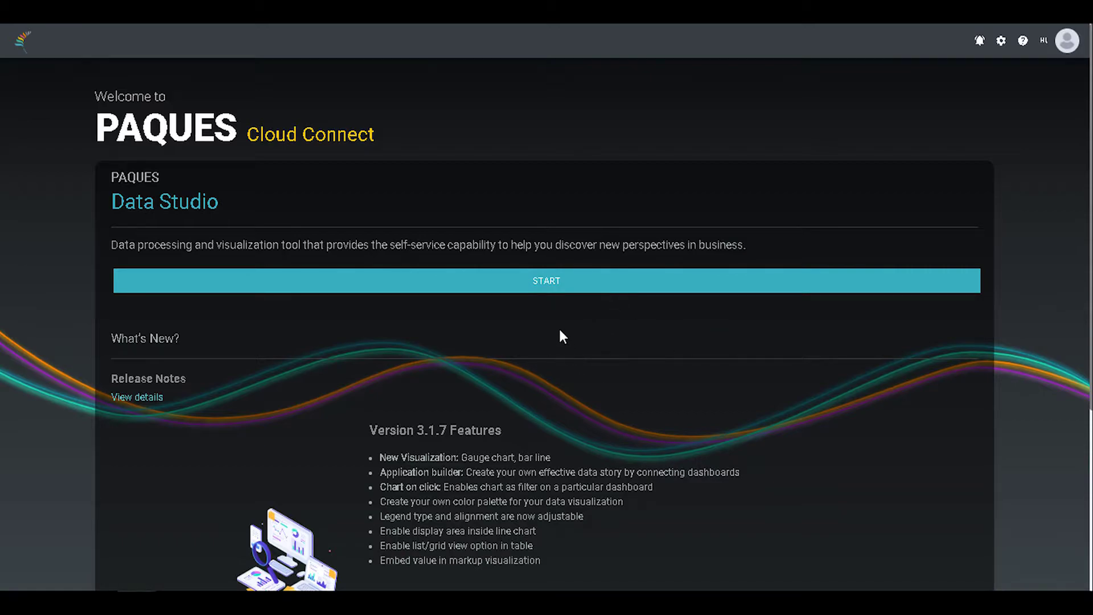
Step: Start Data Studio and expand Data_Penjualan to show its two CSV files
{"action": "left_click", "coordinate": [548, 290]}
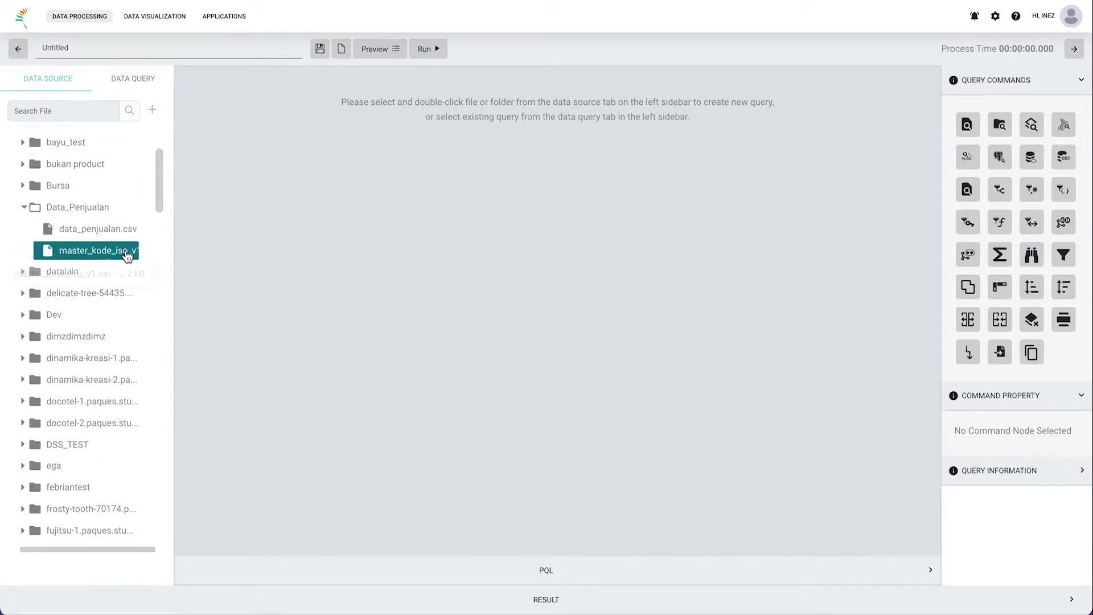
{"action": "scroll", "coordinate": [140, 256], "scroll_direction": "down", "scroll_amount": 1}
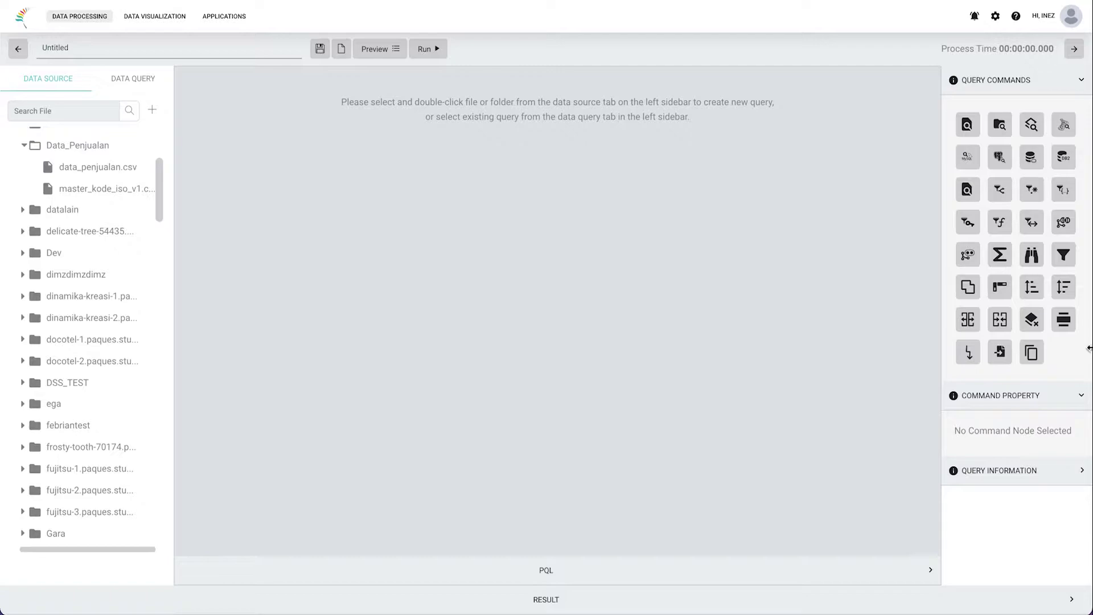
Step: Add data_penjualan.csv as a File_1 node and run the query for 318 rows
{"action": "double_click", "coordinate": [108, 168]}
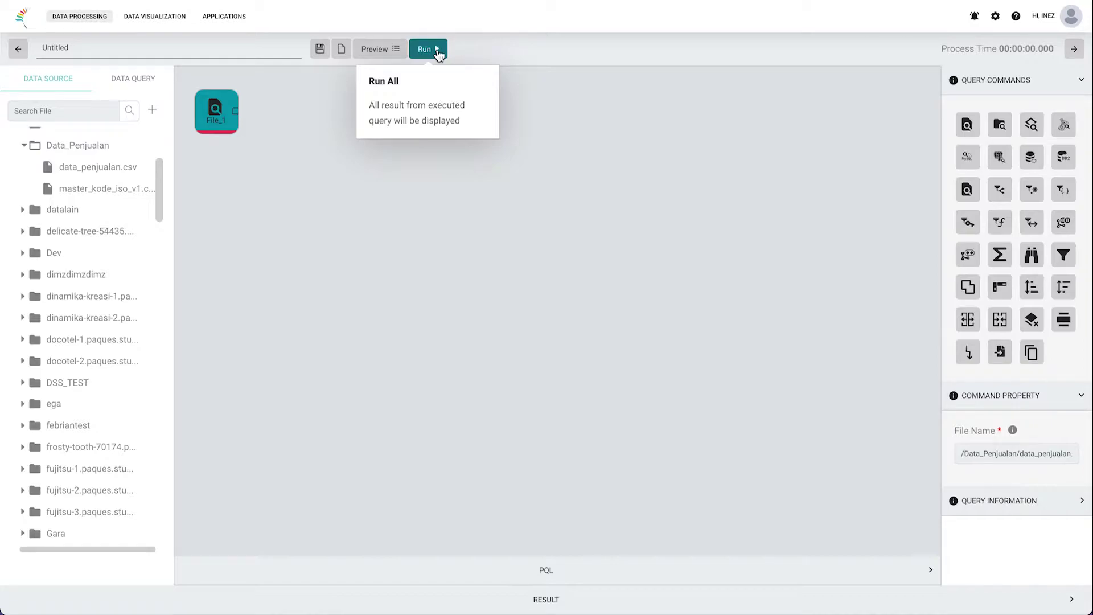
{"action": "left_click", "coordinate": [439, 54]}
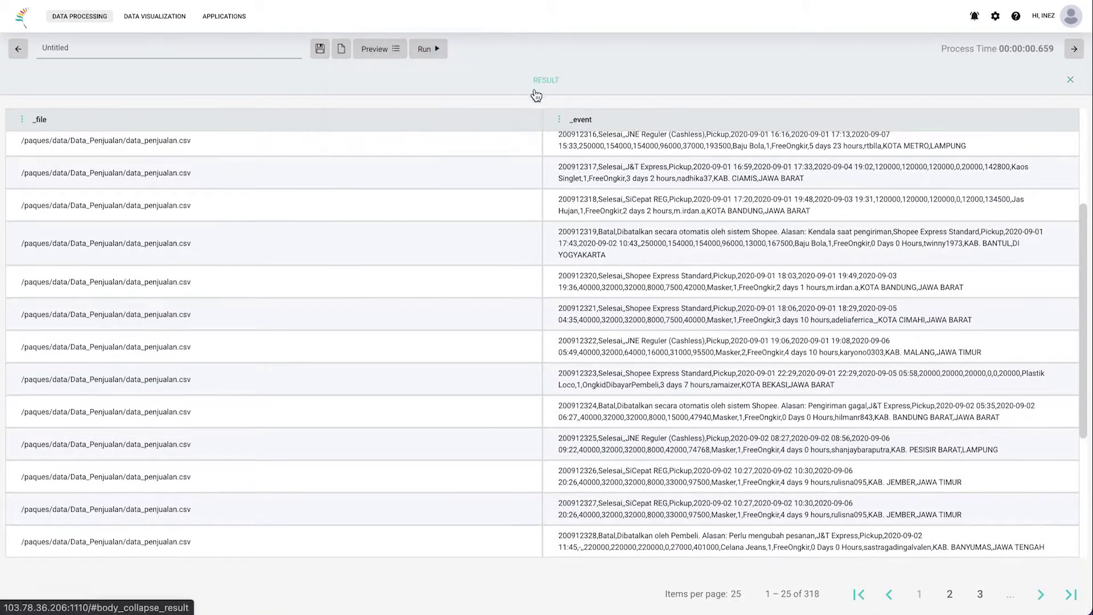
Step: Highlight the process time, source file path and the _event column-name row in the results
{"action": "scroll", "coordinate": [569, 256], "scroll_direction": "up", "scroll_amount": 4}
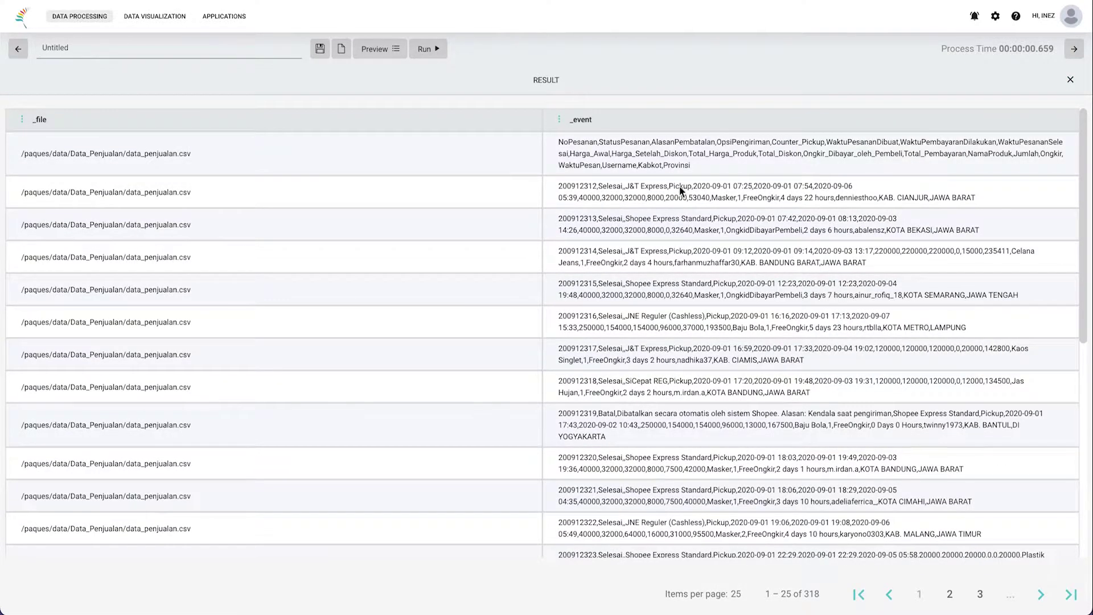
{"action": "left_click_drag", "start_coordinate": [937, 48], "coordinate": [1062, 57]}
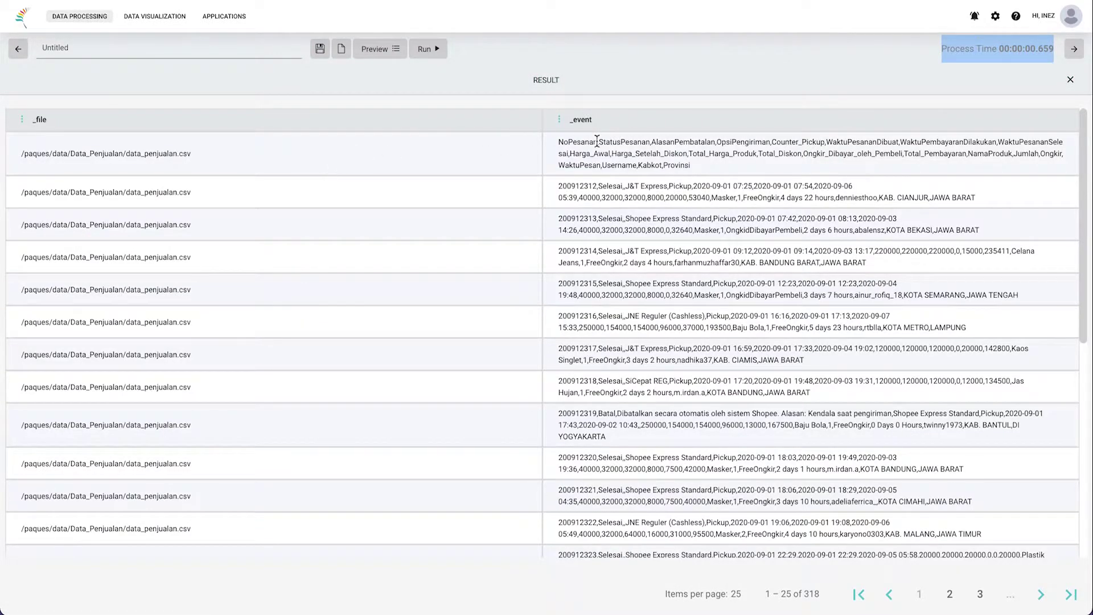
{"action": "left_click", "coordinate": [43, 118]}
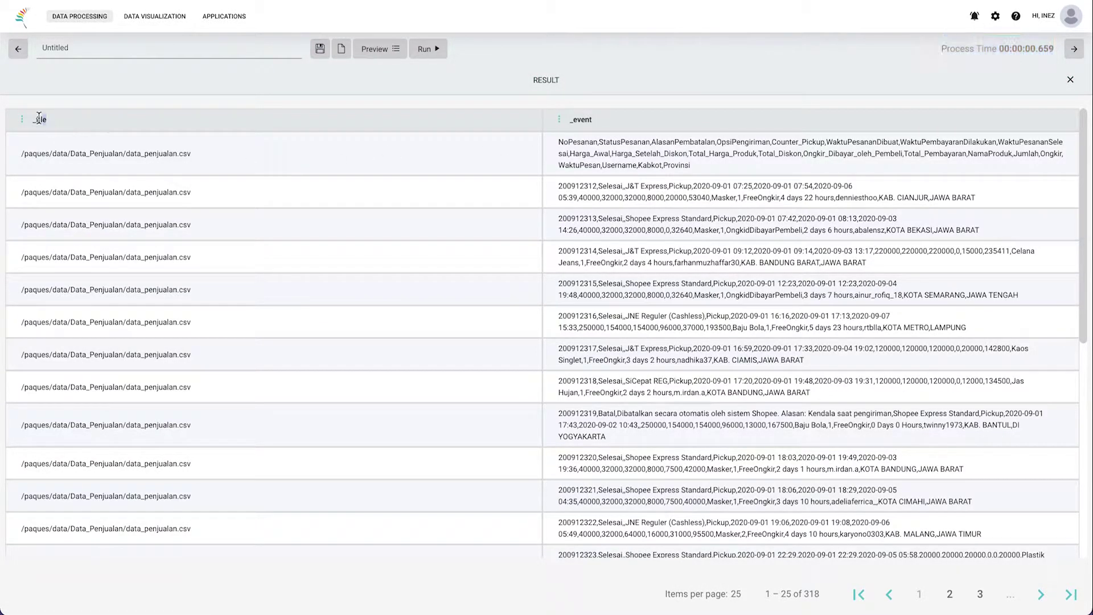
{"action": "left_click_drag", "start_coordinate": [191, 156], "coordinate": [20, 161]}
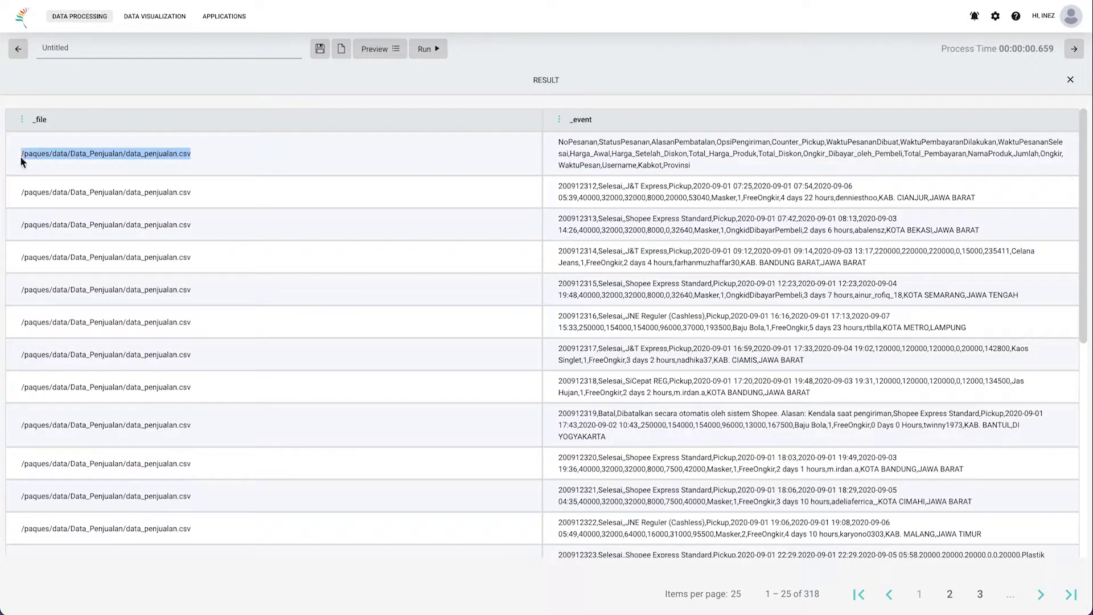
{"action": "left_click", "coordinate": [590, 119]}
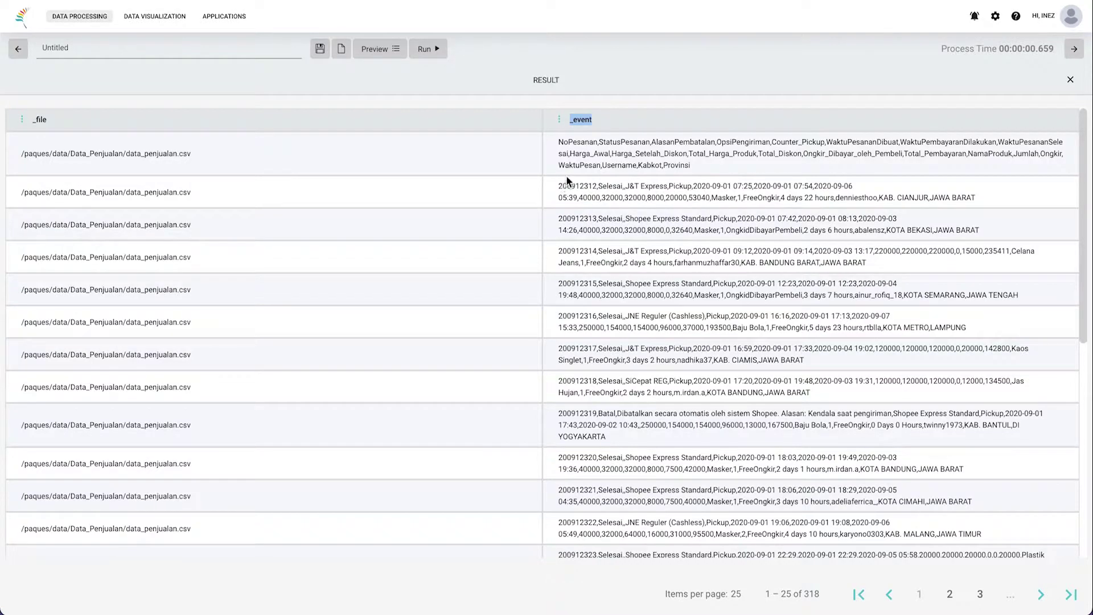
{"action": "left_click_drag", "start_coordinate": [558, 142], "coordinate": [704, 166]}
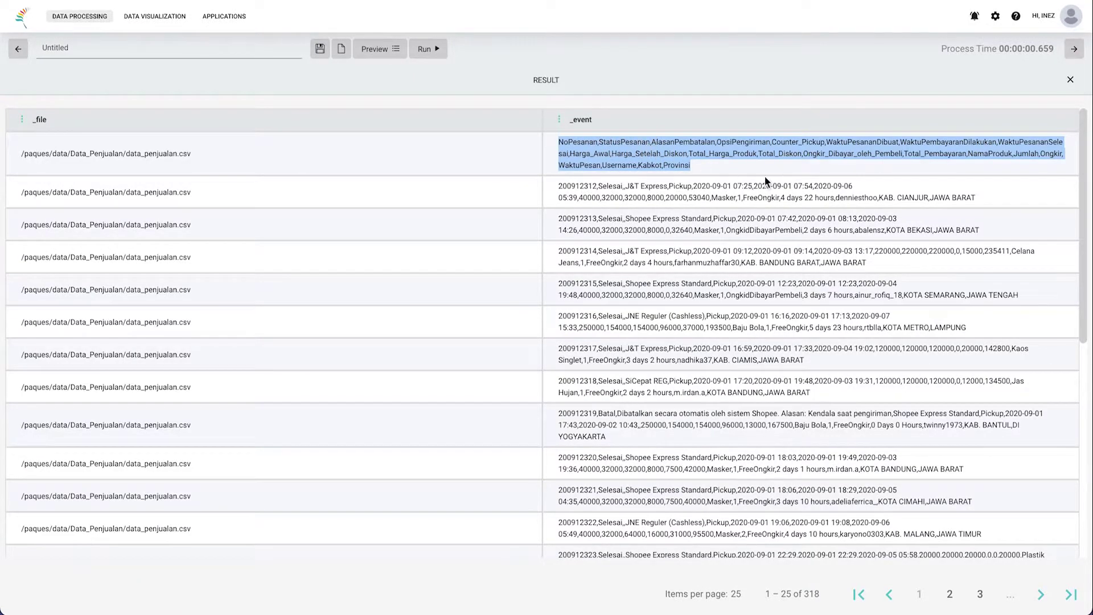
Step: Highlight the first record's values and the 318-row total, then close the results
{"action": "left_click_drag", "start_coordinate": [556, 191], "coordinate": [990, 216]}
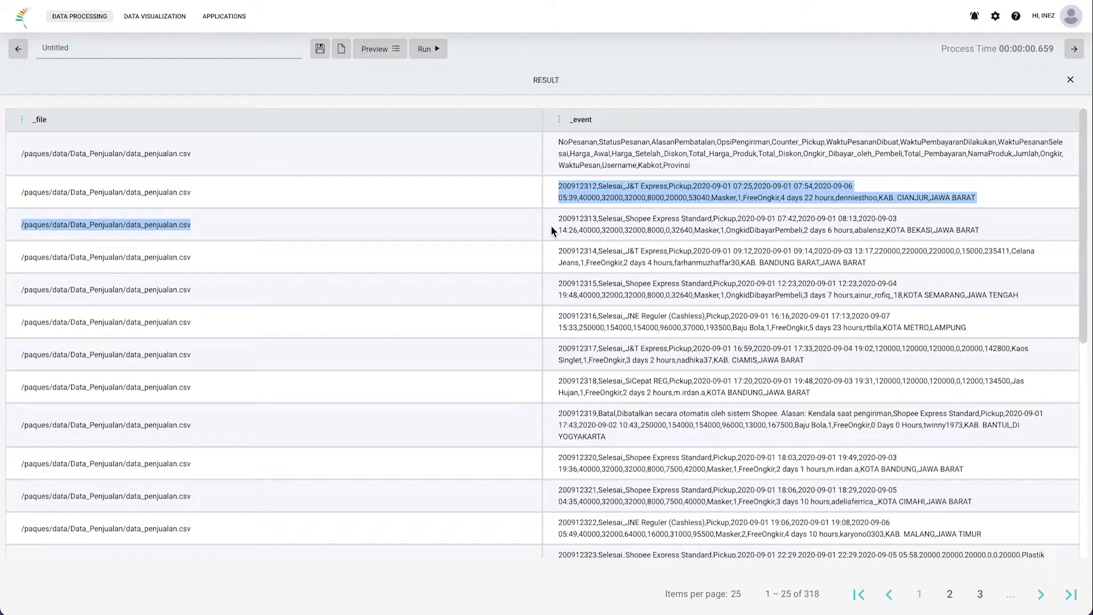
{"action": "left_click_drag", "start_coordinate": [828, 599], "coordinate": [763, 596]}
{"action": "left_click", "coordinate": [764, 596]}
{"action": "triple_click", "coordinate": [764, 595]}
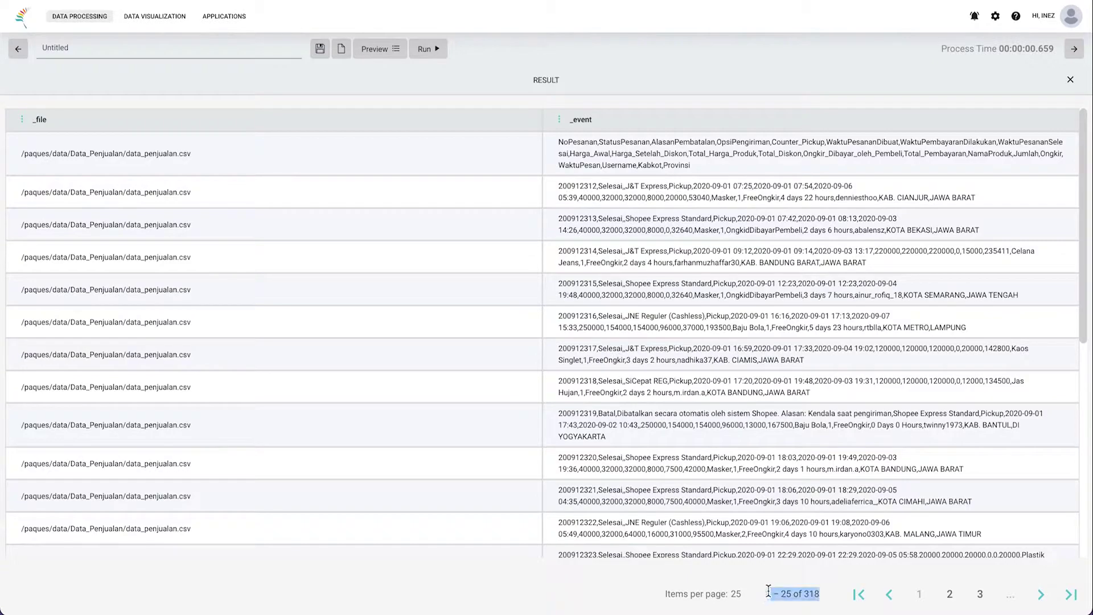
{"action": "left_click", "coordinate": [813, 593]}
{"action": "left_click_drag", "start_coordinate": [803, 594], "coordinate": [822, 592]}
{"action": "left_click", "coordinate": [676, 84]}
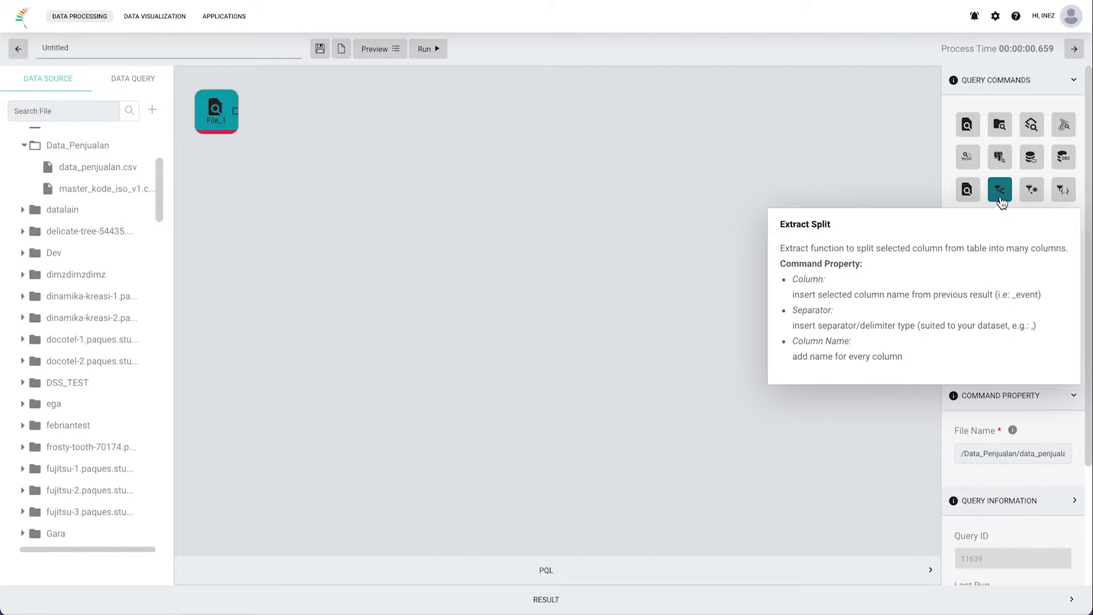
Step: Add a Split_1 node right of File_1 and connect File_1's output into it
{"action": "left_click", "coordinate": [1001, 190]}
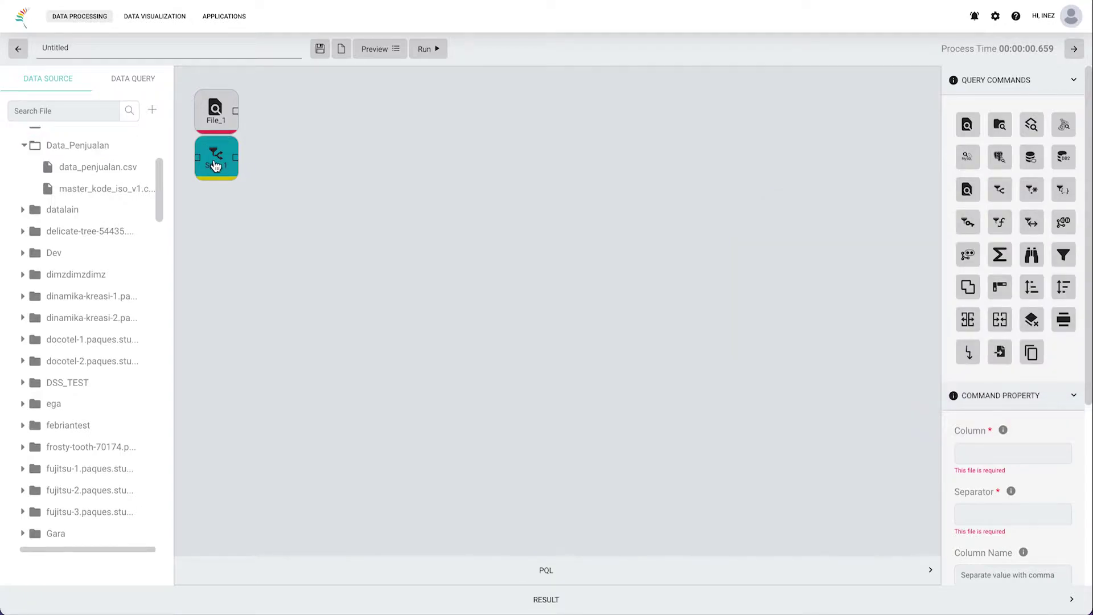
{"action": "left_click_drag", "start_coordinate": [219, 154], "coordinate": [326, 141]}
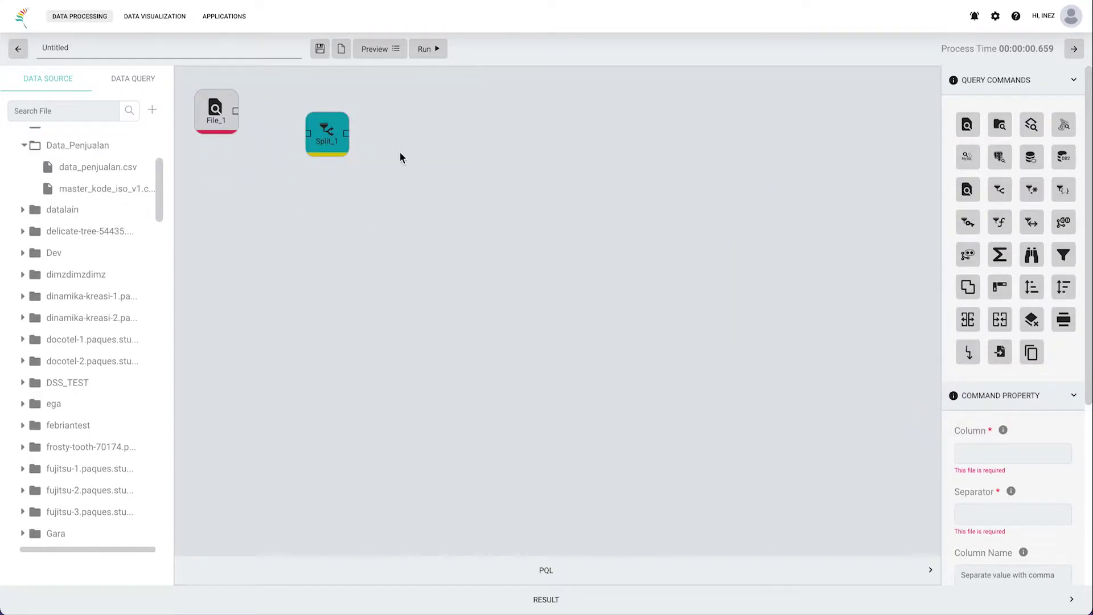
{"action": "left_click", "coordinate": [237, 116]}
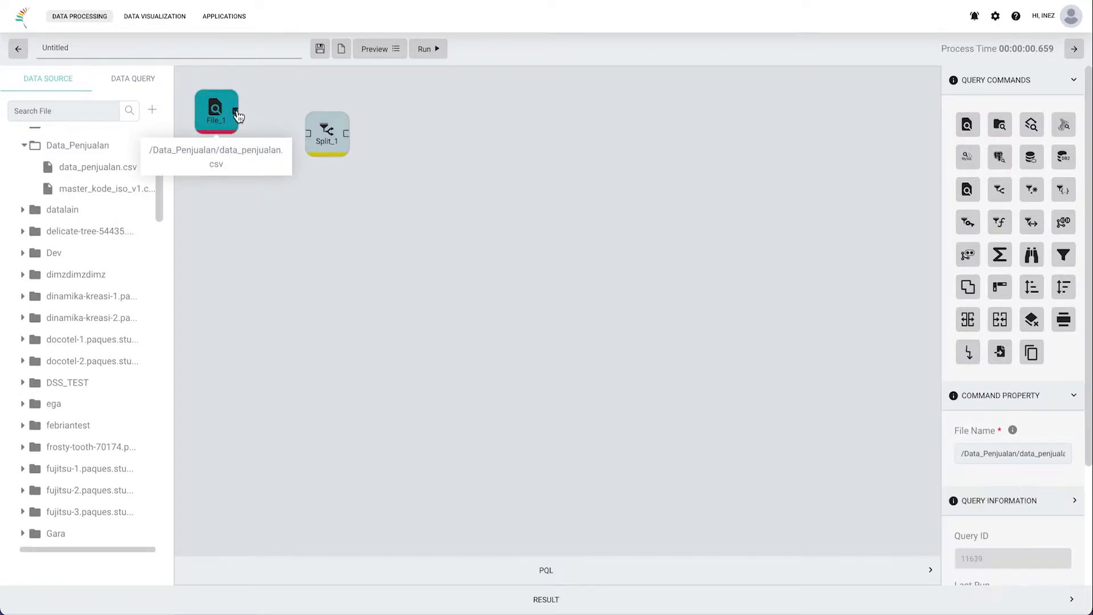
{"action": "left_click", "coordinate": [311, 137]}
{"action": "left_click_drag", "start_coordinate": [312, 141], "coordinate": [385, 138]}
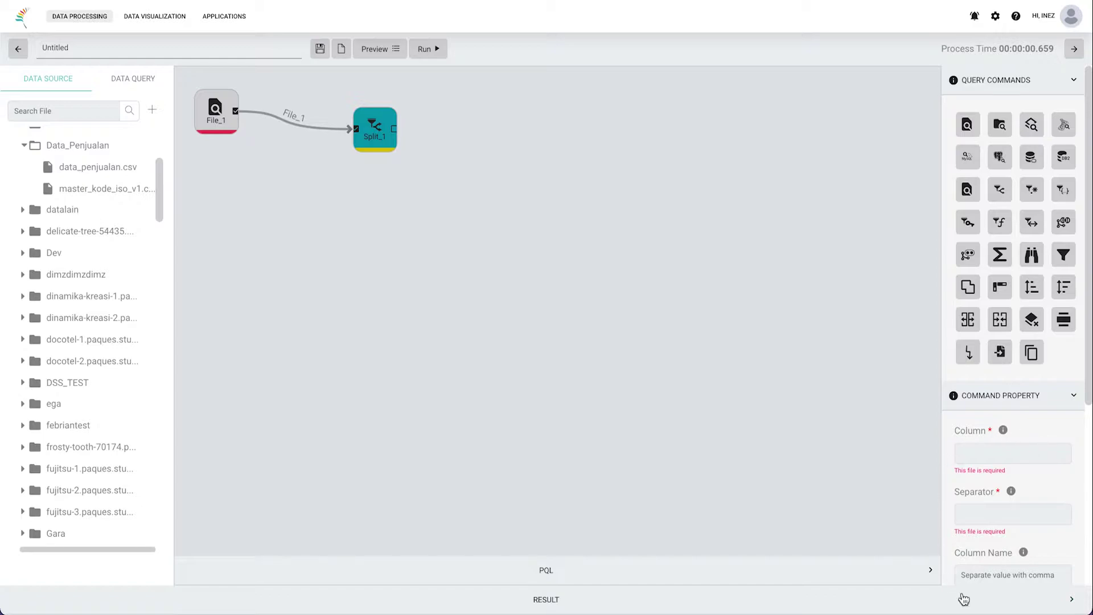
{"action": "mouse_move", "coordinate": [1003, 190]}
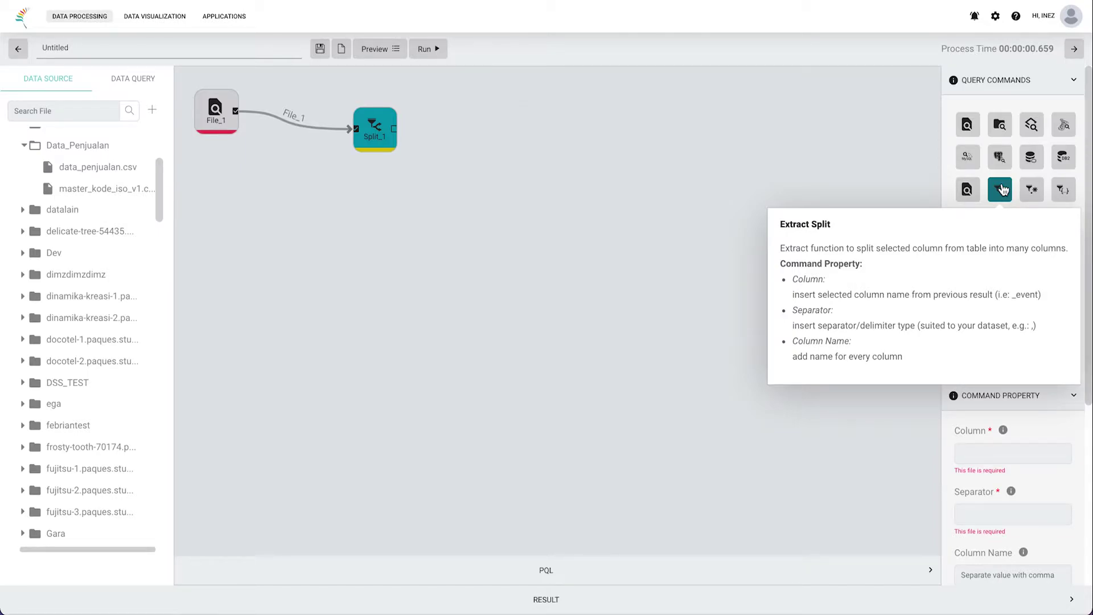
Step: Set Split_1 to split the _event column using the ',' separator
{"action": "left_click", "coordinate": [683, 601]}
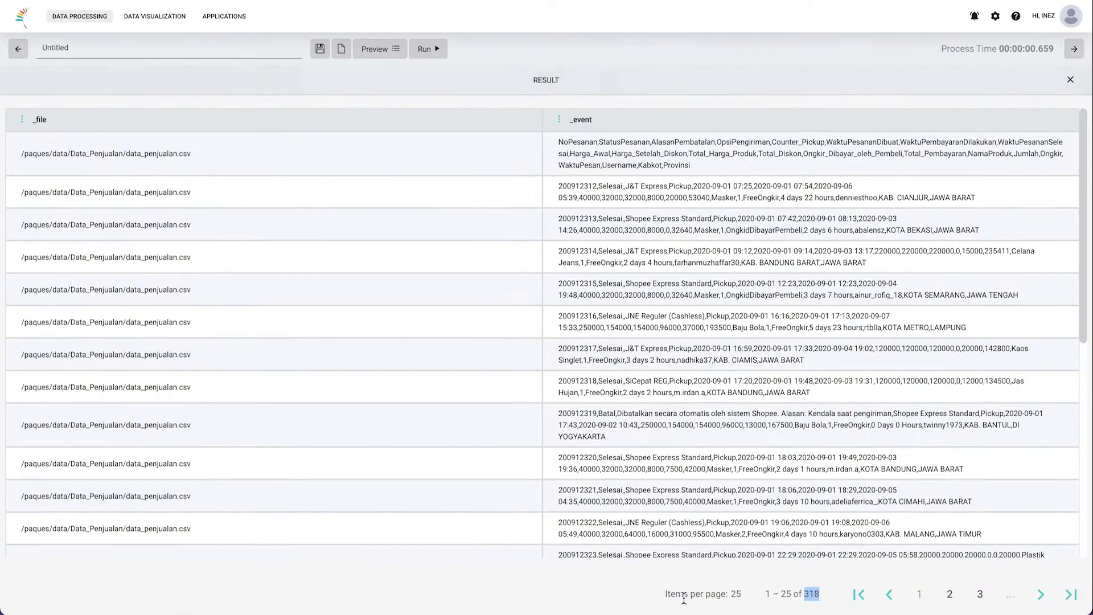
{"action": "left_click_drag", "start_coordinate": [596, 120], "coordinate": [571, 121]}
{"action": "left_click", "coordinate": [649, 81]}
{"action": "left_click", "coordinate": [973, 448]}
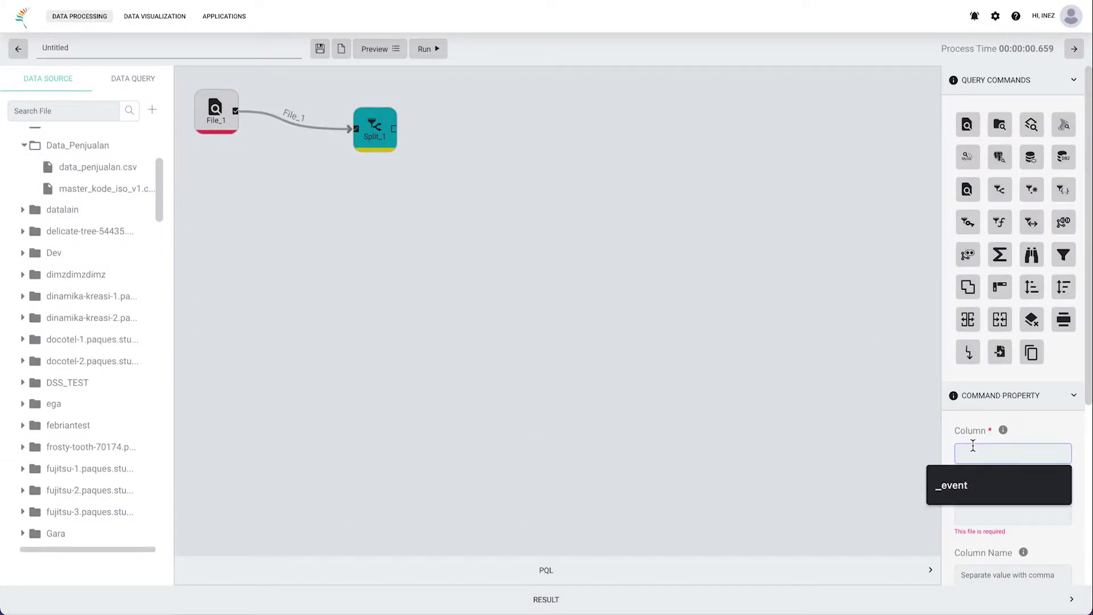
{"action": "type", "text": "_event"}
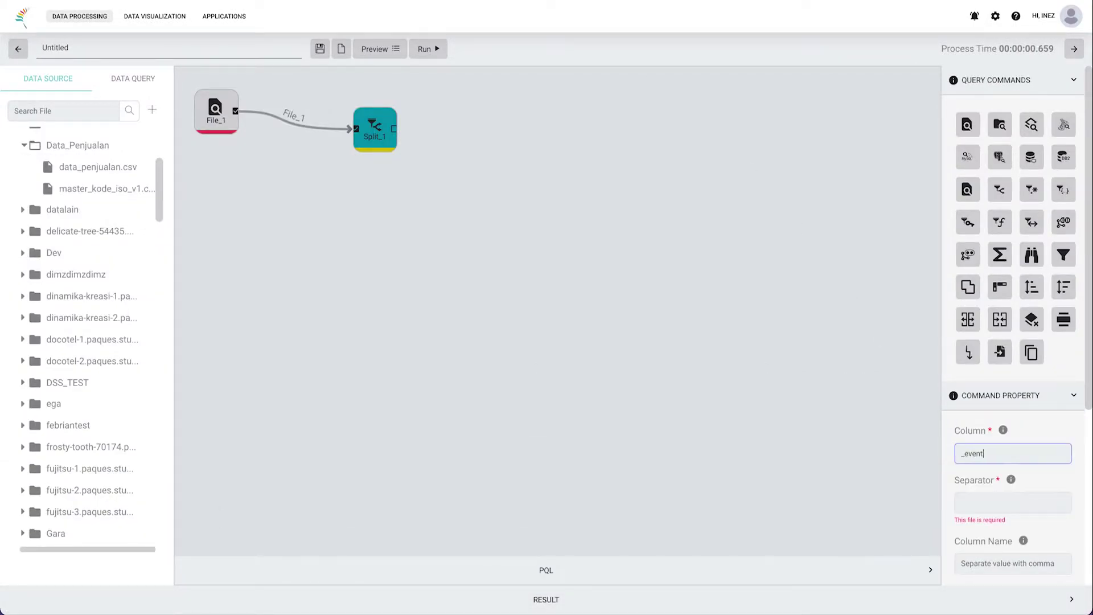
{"action": "left_click", "coordinate": [976, 499]}
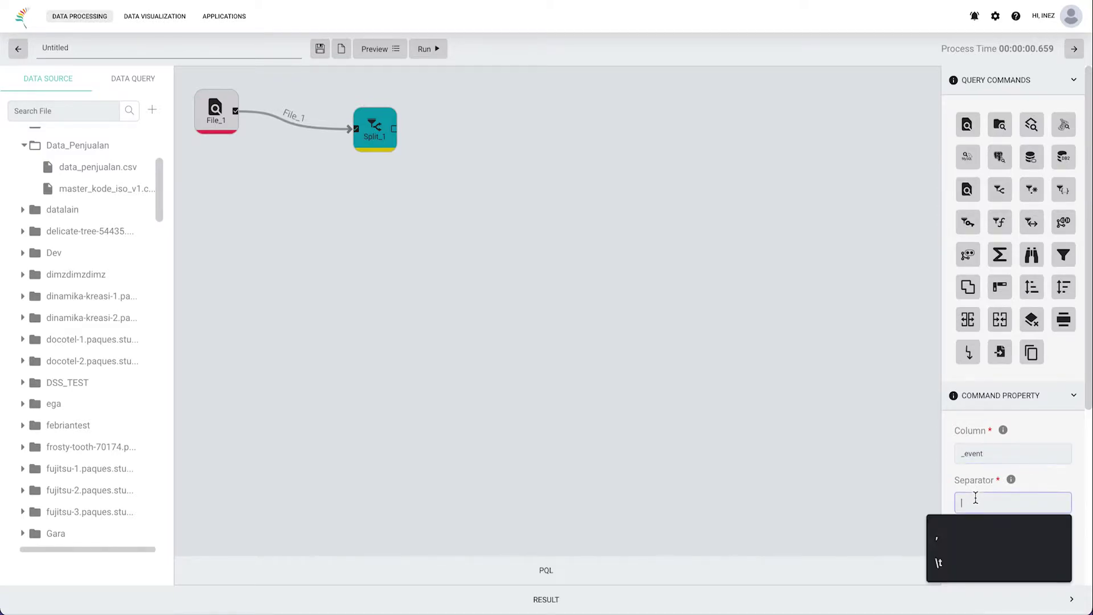
{"action": "type", "text": ","}
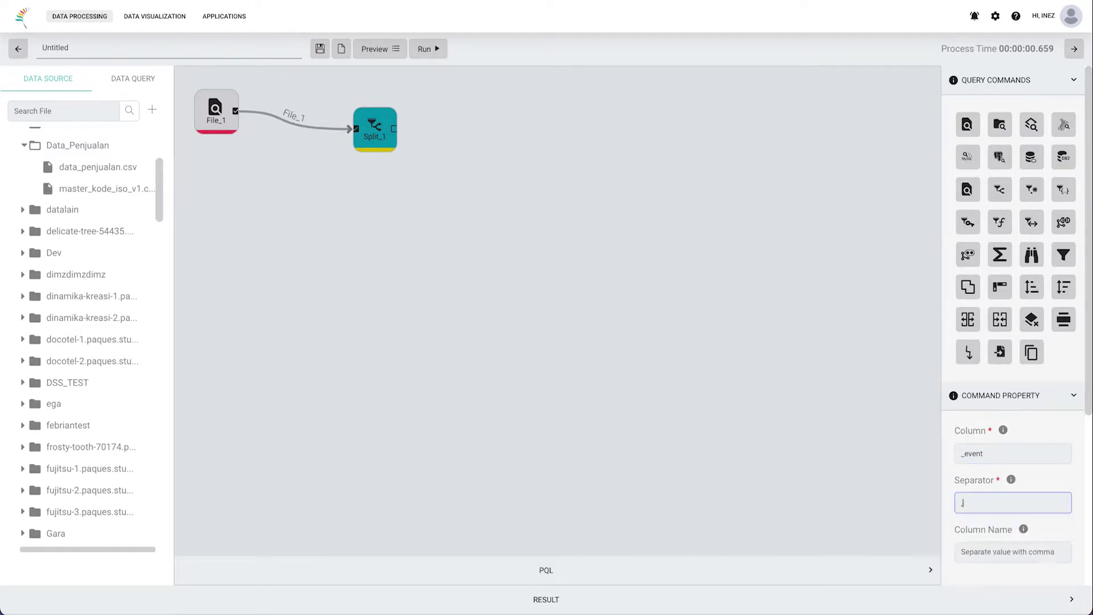
Step: Fill Column Name with the header field list copied from the first result row
{"action": "scroll", "coordinate": [978, 535], "scroll_direction": "down", "scroll_amount": 2}
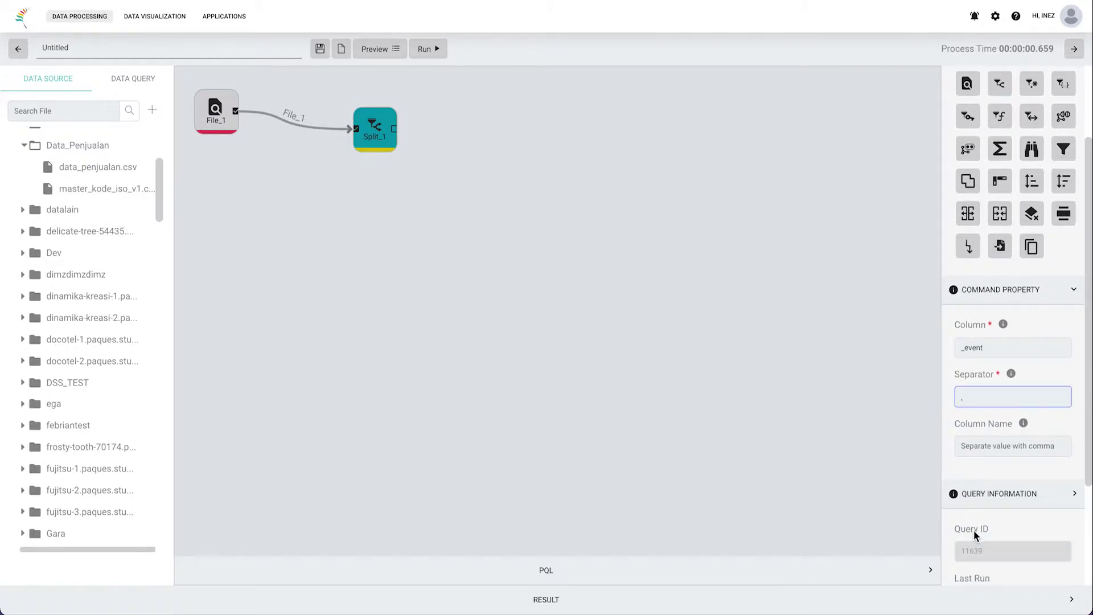
{"action": "left_click", "coordinate": [999, 447]}
{"action": "key", "text": "ctrl+v"}
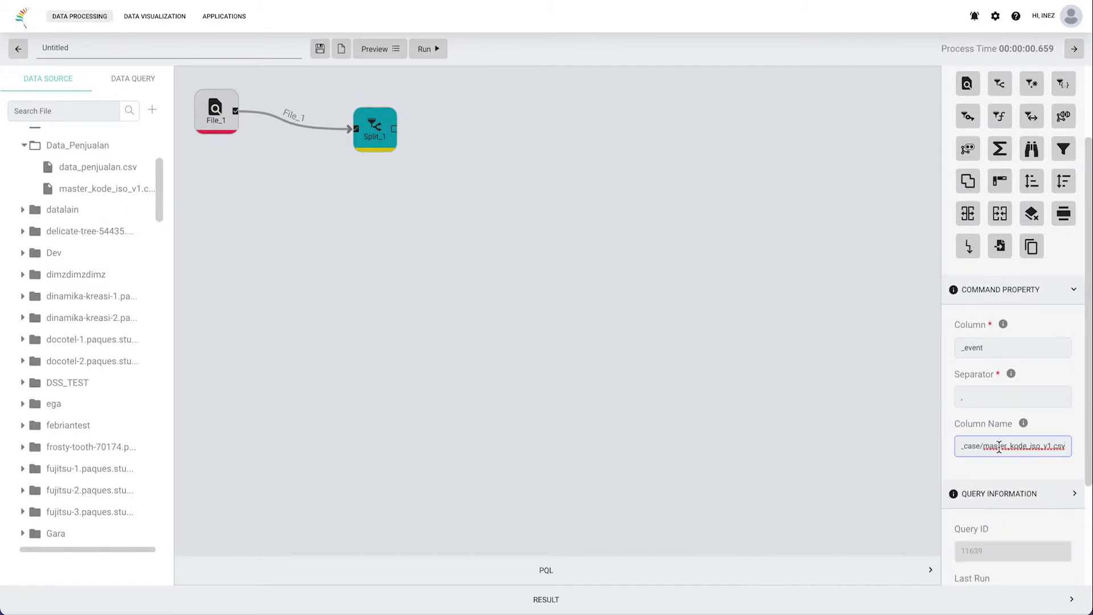
{"action": "key", "text": "ctrl+a"}
{"action": "key", "text": "BackSpace"}
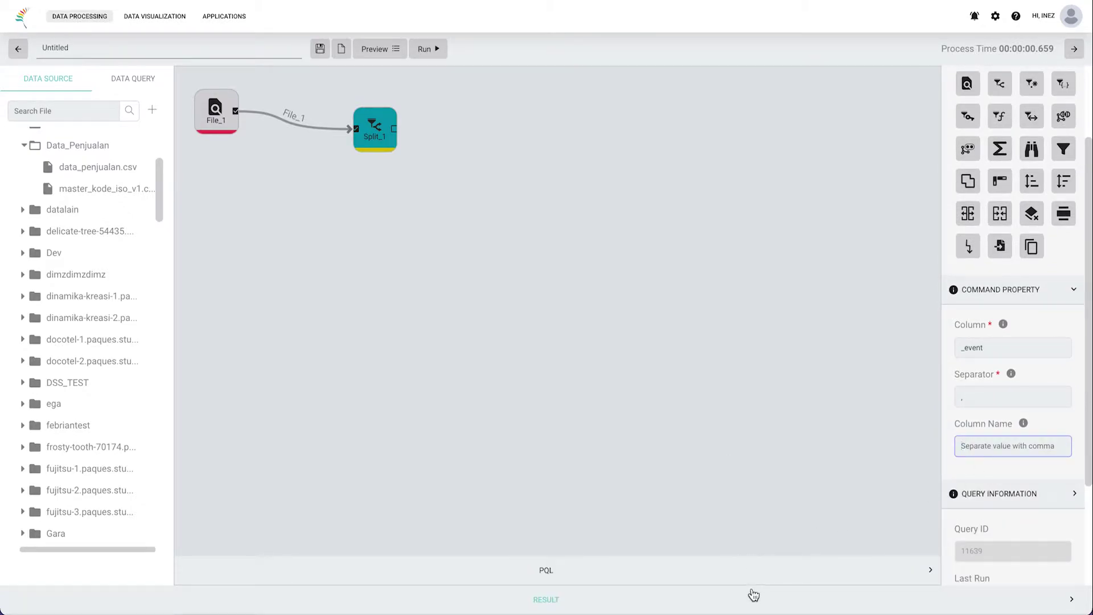
{"action": "left_click", "coordinate": [751, 607]}
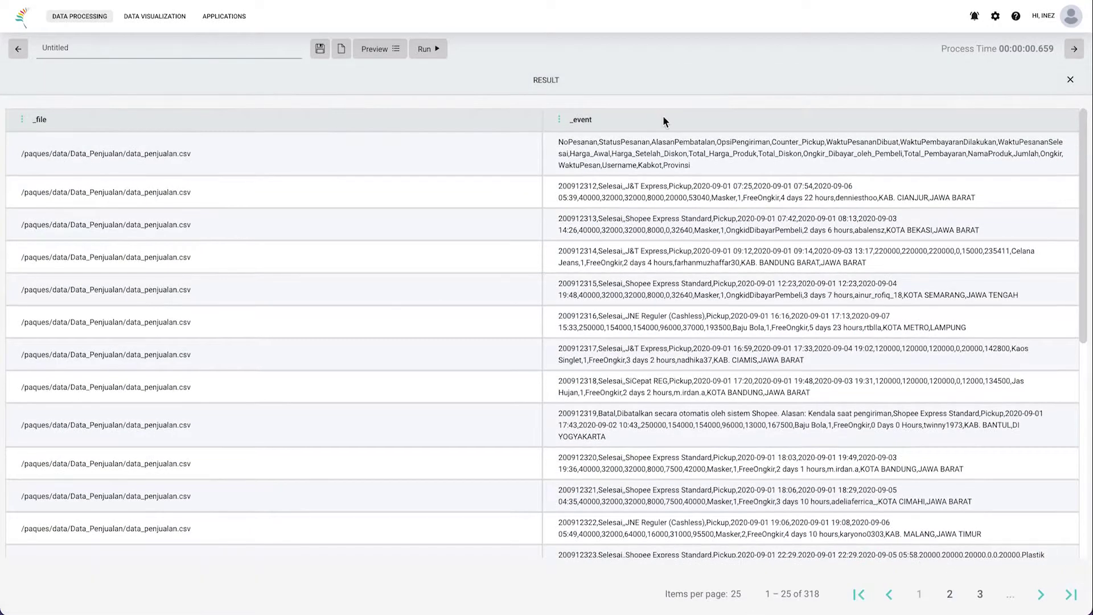
{"action": "left_click_drag", "start_coordinate": [699, 164], "coordinate": [561, 141]}
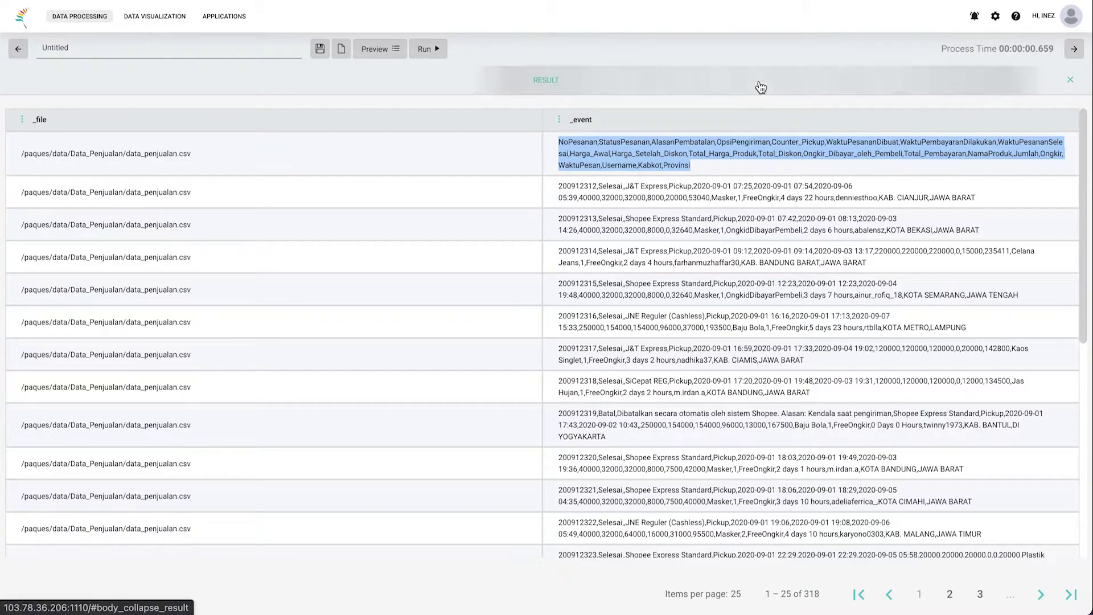
{"action": "left_click", "coordinate": [756, 85]}
{"action": "left_click", "coordinate": [1028, 450]}
{"action": "key", "text": "ctrl+v"}
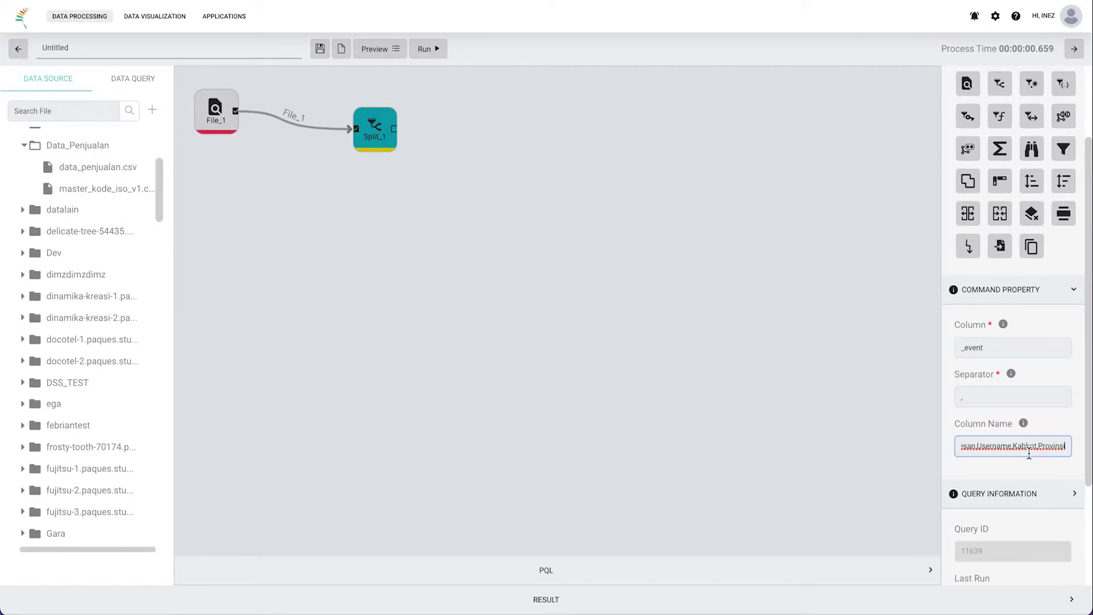
Step: Replace Column Name with the full header field list and run the flow
{"action": "key", "text": "ctrl+a"}
{"action": "key", "text": "BackSpace"}
{"action": "type", "text": "nama"}
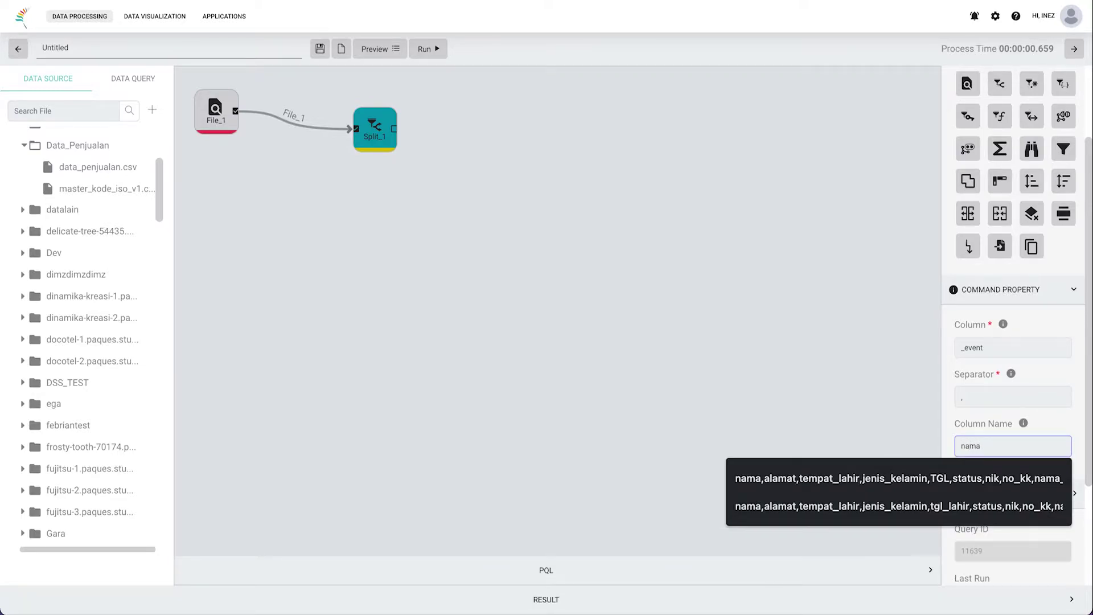
{"action": "type", "text": "pesanan"}
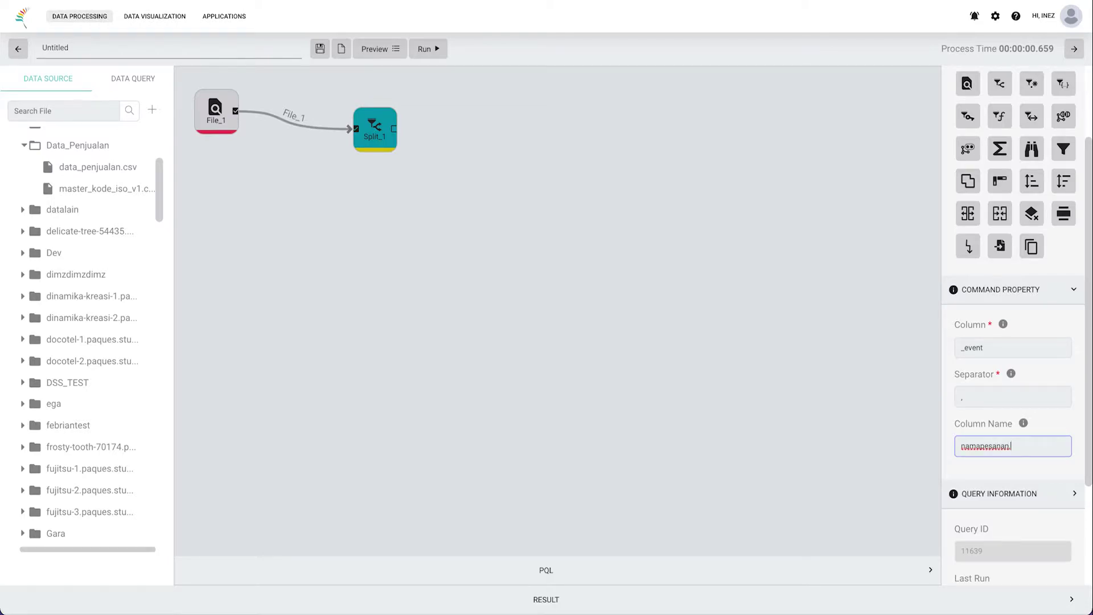
{"action": "type", "text": ",alasandibatalkan"}
{"action": "left_click", "coordinate": [780, 605]}
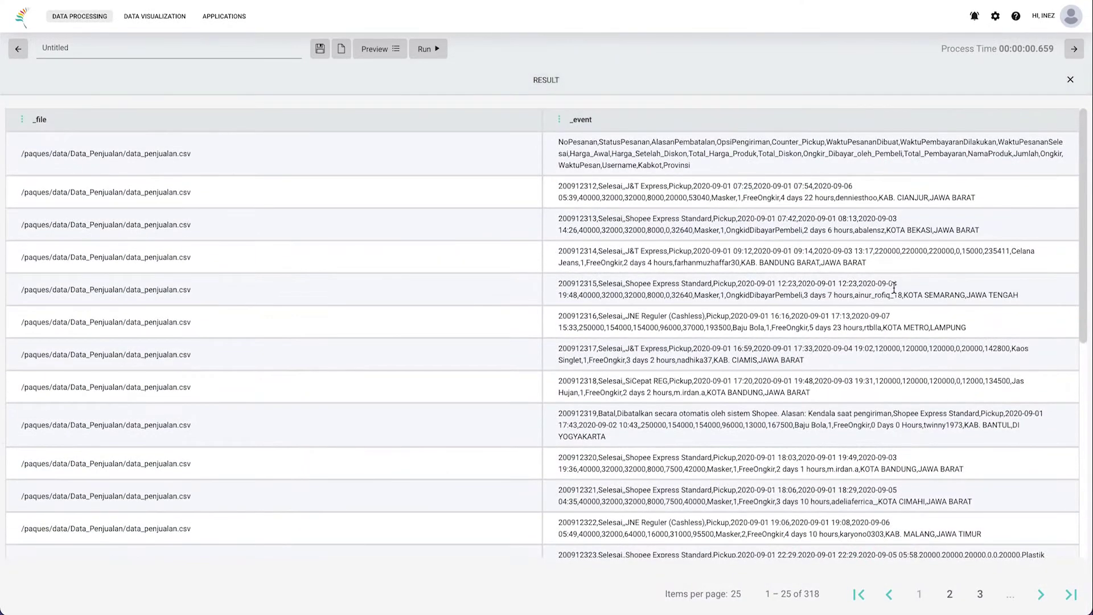
{"action": "left_click", "coordinate": [781, 94]}
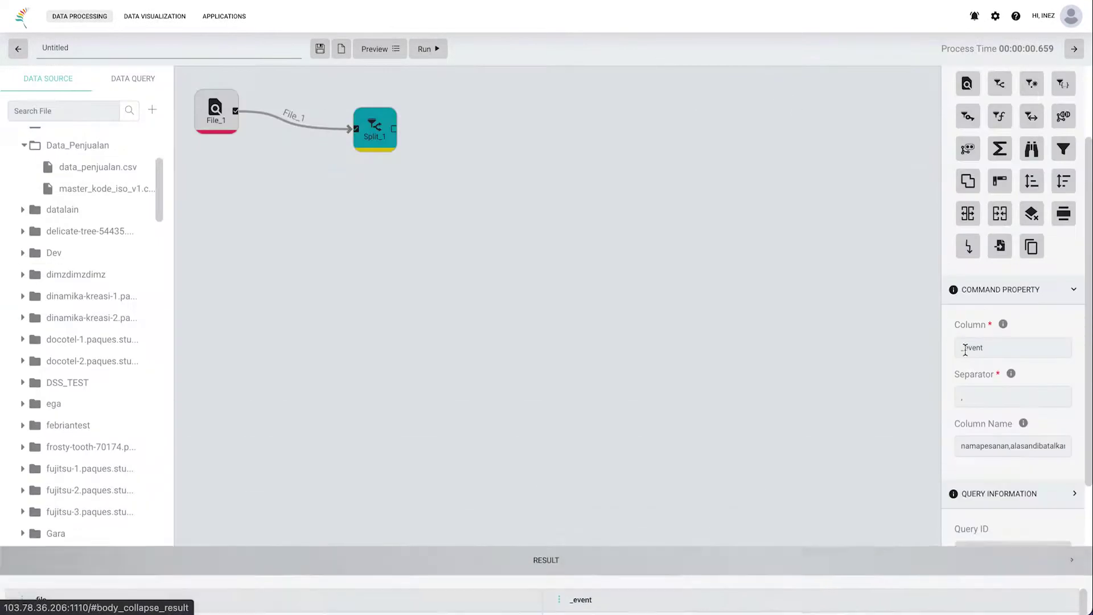
{"action": "left_click", "coordinate": [1002, 442]}
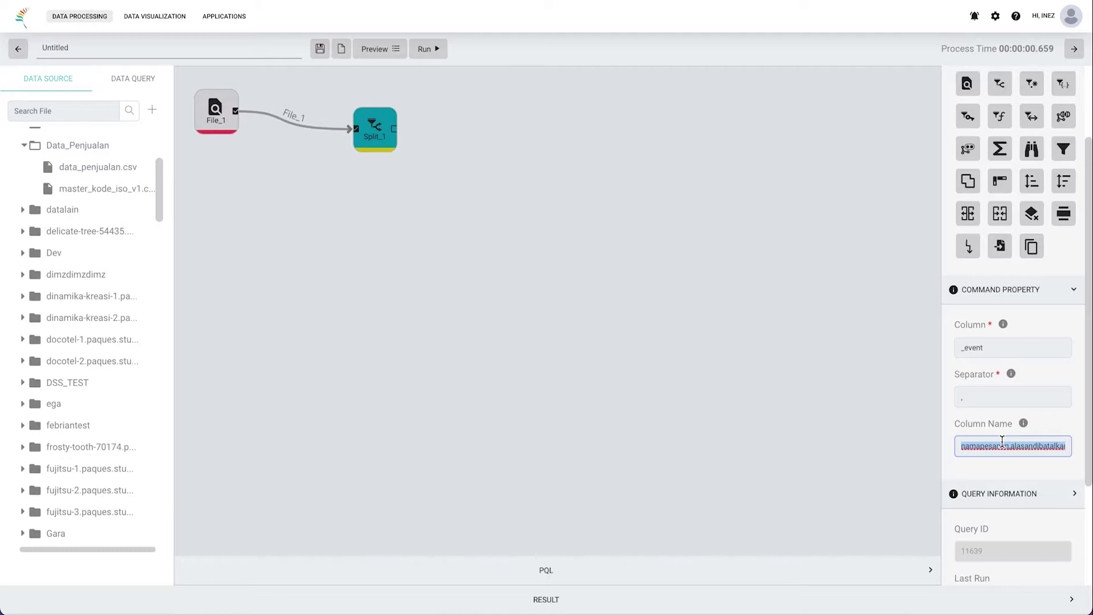
{"action": "key", "text": "ctrl+v"}
{"action": "left_click", "coordinate": [441, 55]}
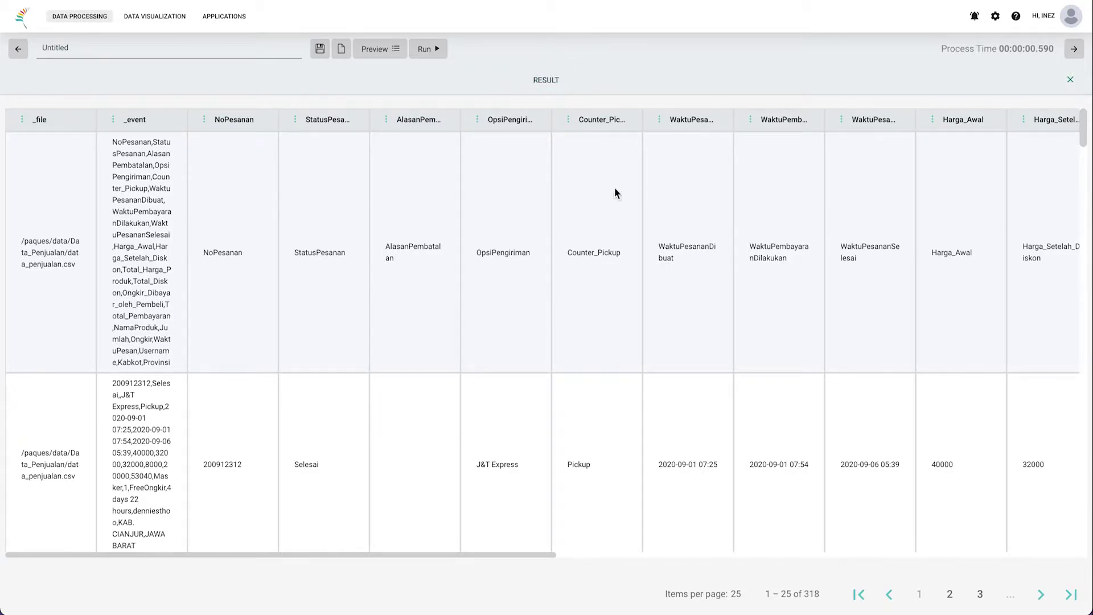
Step: Scroll through the result table to inspect split values like Selesai, J&T Express and Pickup
{"action": "scroll", "coordinate": [766, 320], "scroll_direction": "right", "scroll_amount": 10}
{"action": "scroll", "coordinate": [766, 324], "scroll_direction": "right", "scroll_amount": 3}
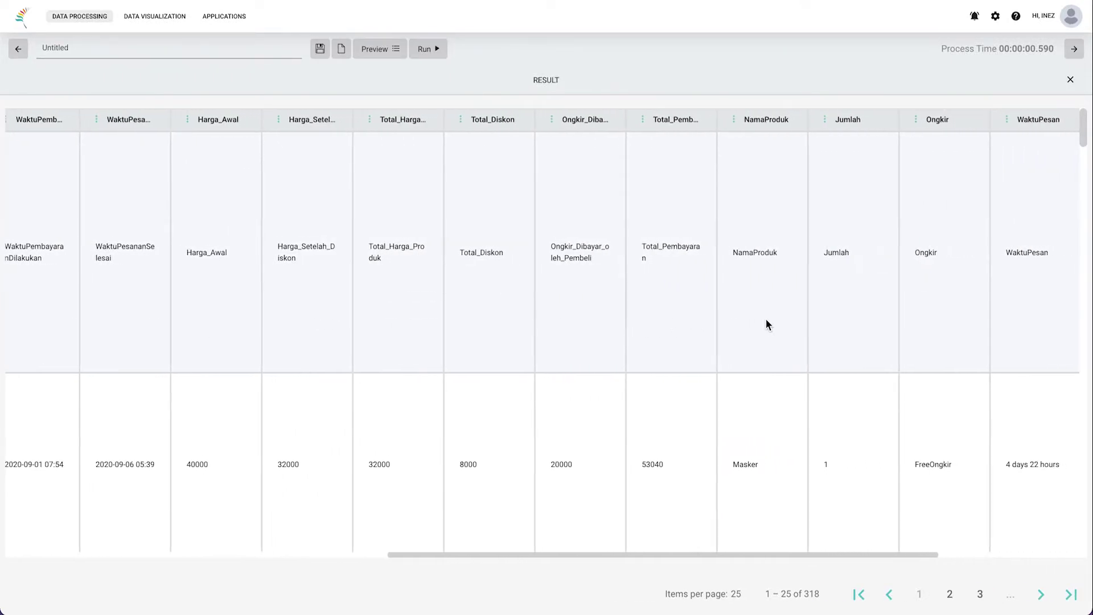
{"action": "scroll", "coordinate": [766, 325], "scroll_direction": "left", "scroll_amount": 15}
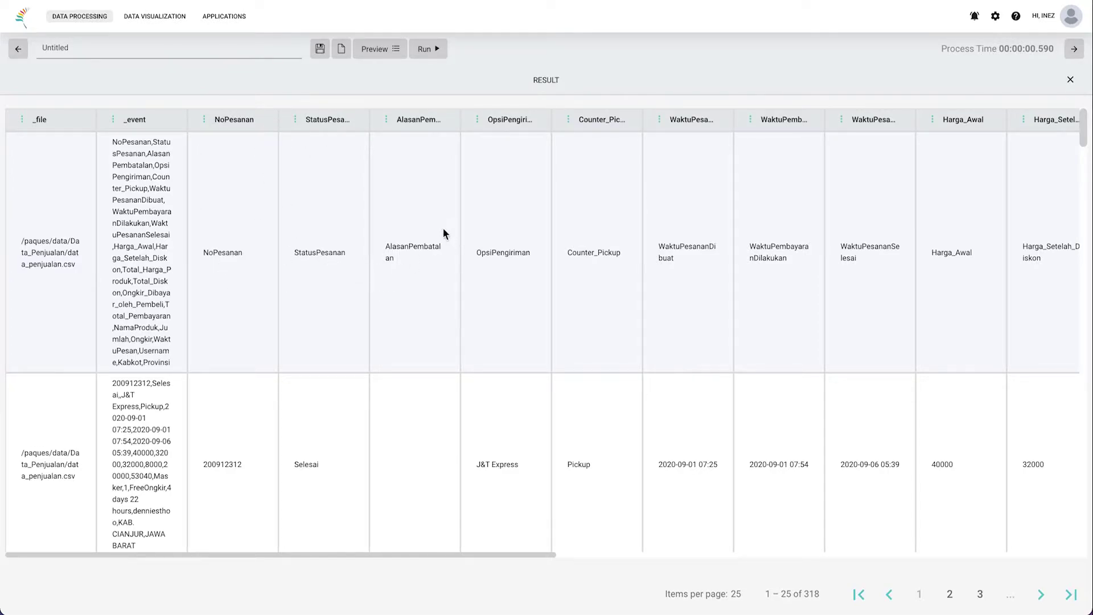
{"action": "scroll", "coordinate": [540, 280], "scroll_direction": "right", "scroll_amount": 10}
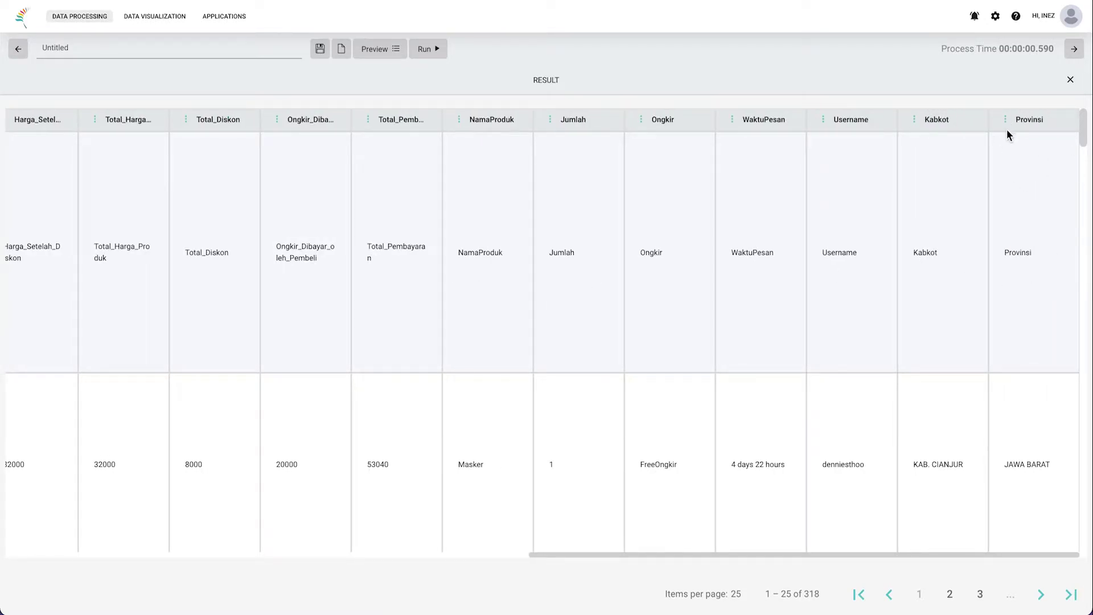
{"action": "scroll", "coordinate": [954, 431], "scroll_direction": "down", "scroll_amount": 2}
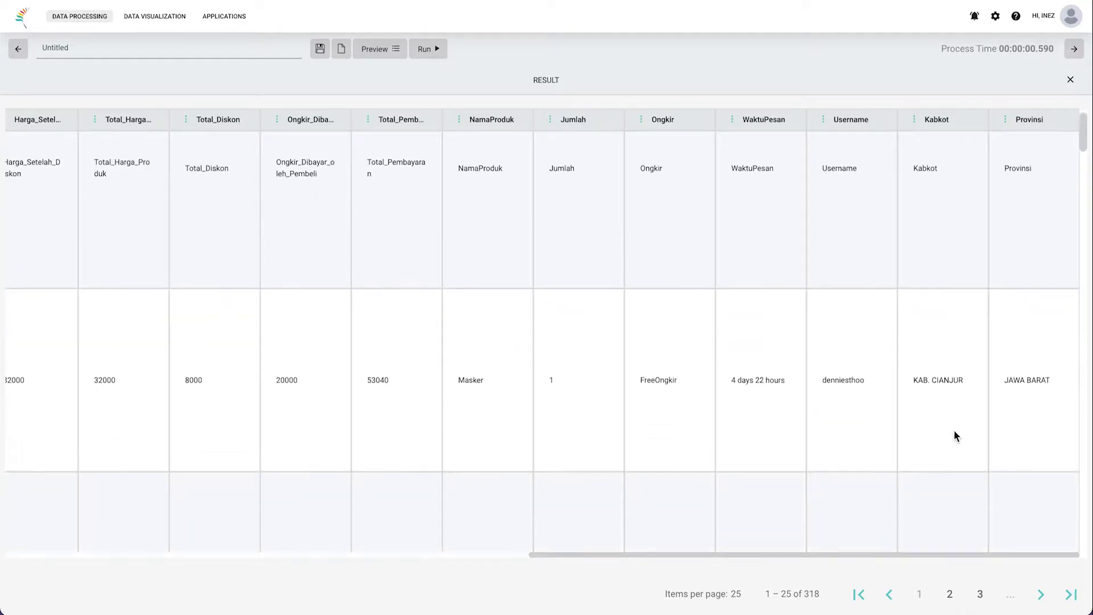
{"action": "scroll", "coordinate": [955, 431], "scroll_direction": "left", "scroll_amount": 5}
{"action": "scroll", "coordinate": [954, 431], "scroll_direction": "left", "scroll_amount": 3}
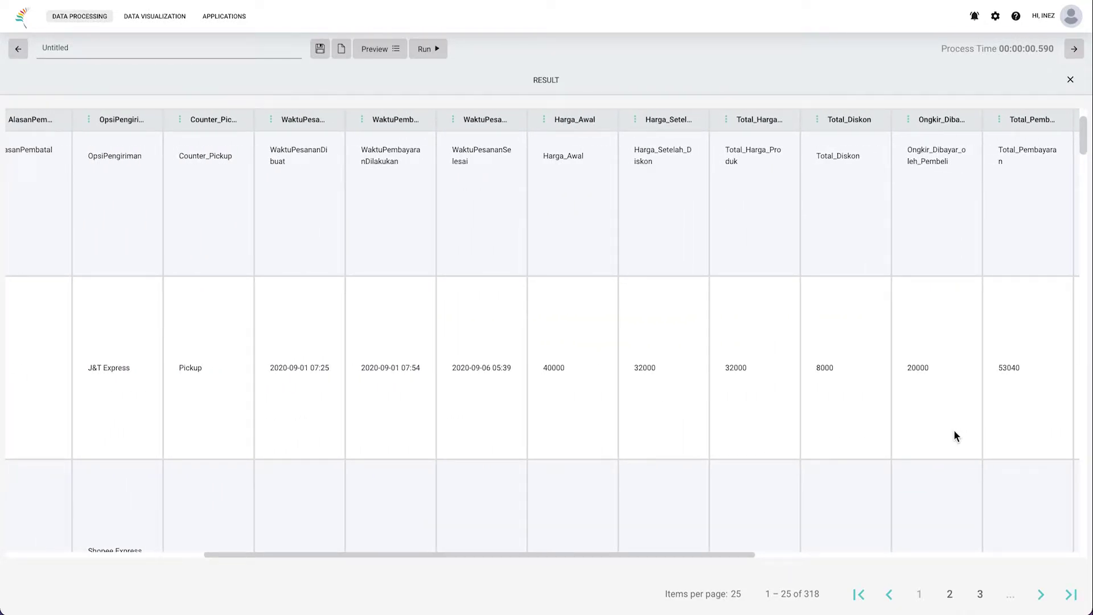
{"action": "scroll", "coordinate": [954, 432], "scroll_direction": "left", "scroll_amount": 6}
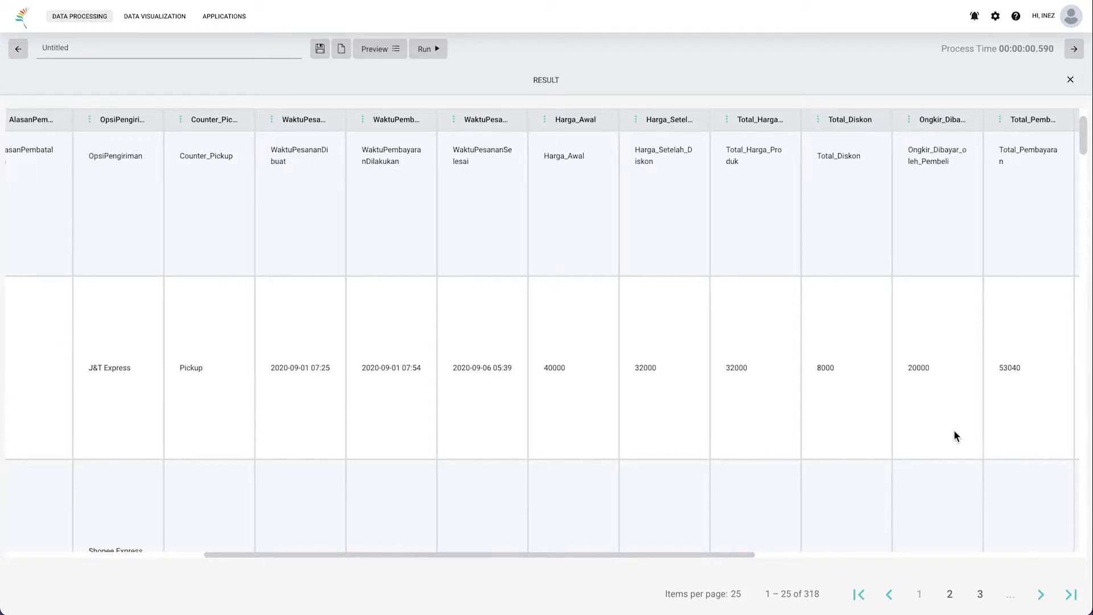
{"action": "scroll", "coordinate": [954, 431], "scroll_direction": "right", "scroll_amount": 1}
{"action": "scroll", "coordinate": [954, 431], "scroll_direction": "down", "scroll_amount": 3}
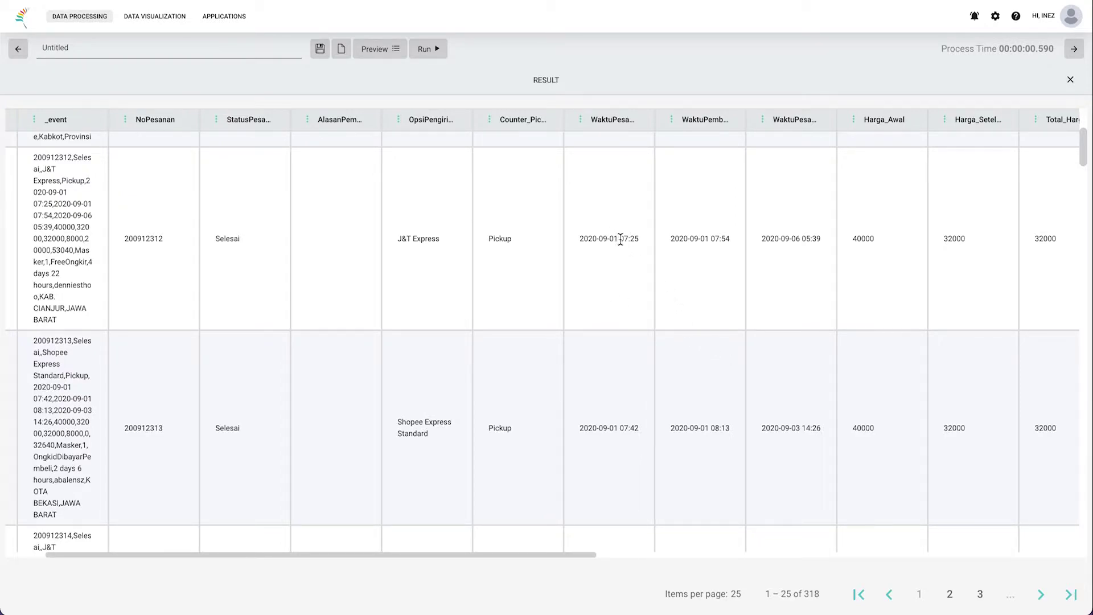
{"action": "mouse_move", "coordinate": [617, 239]}
{"action": "left_mouse_down"}
{"action": "mouse_move", "coordinate": [579, 241]}
{"action": "mouse_move", "coordinate": [625, 238]}
{"action": "mouse_move", "coordinate": [614, 239]}
{"action": "left_mouse_up"}
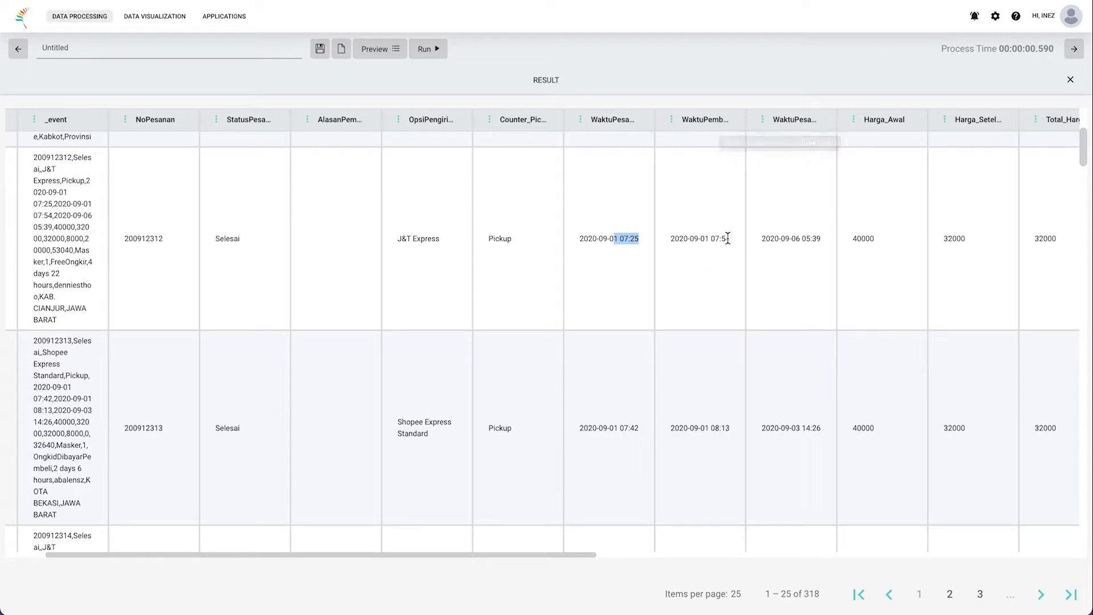
{"action": "left_click_drag", "start_coordinate": [708, 238], "coordinate": [734, 242]}
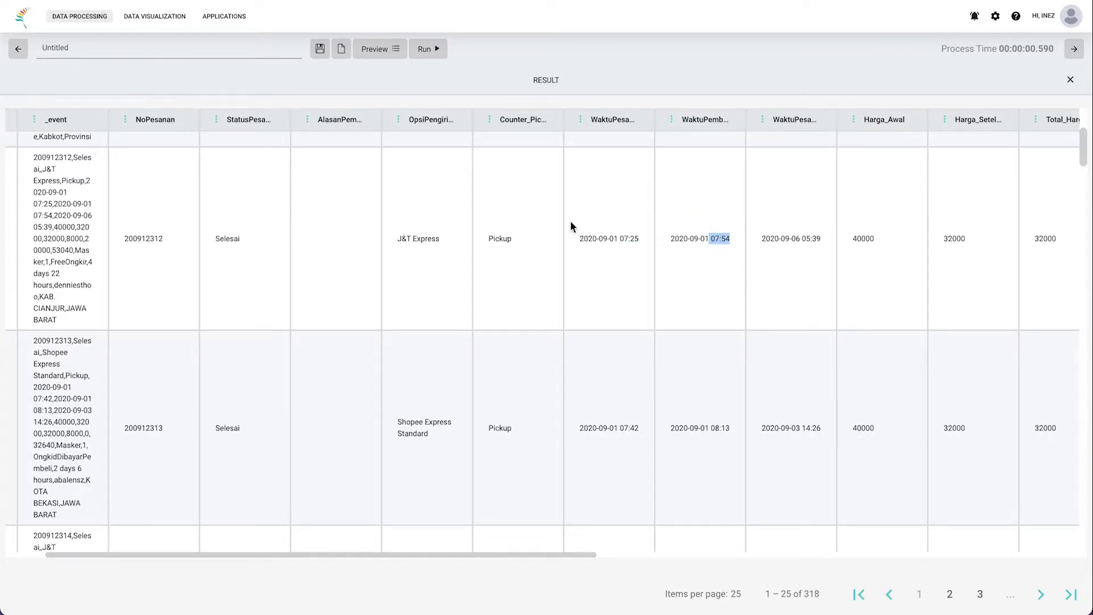
{"action": "scroll", "coordinate": [702, 257], "scroll_direction": "right", "scroll_amount": 3}
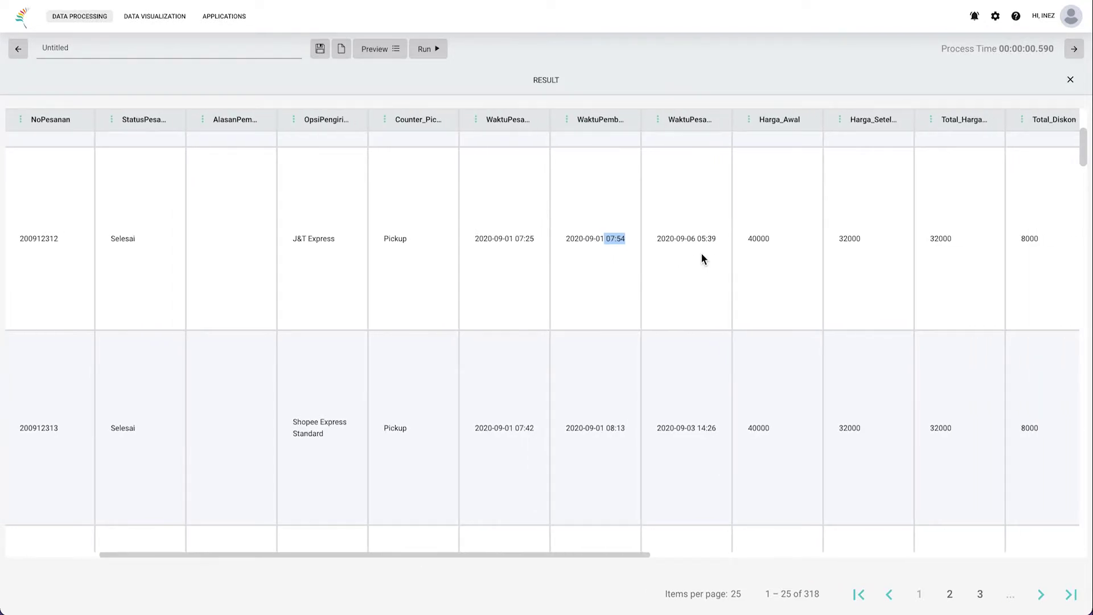
{"action": "left_click_drag", "start_coordinate": [657, 238], "coordinate": [664, 238]}
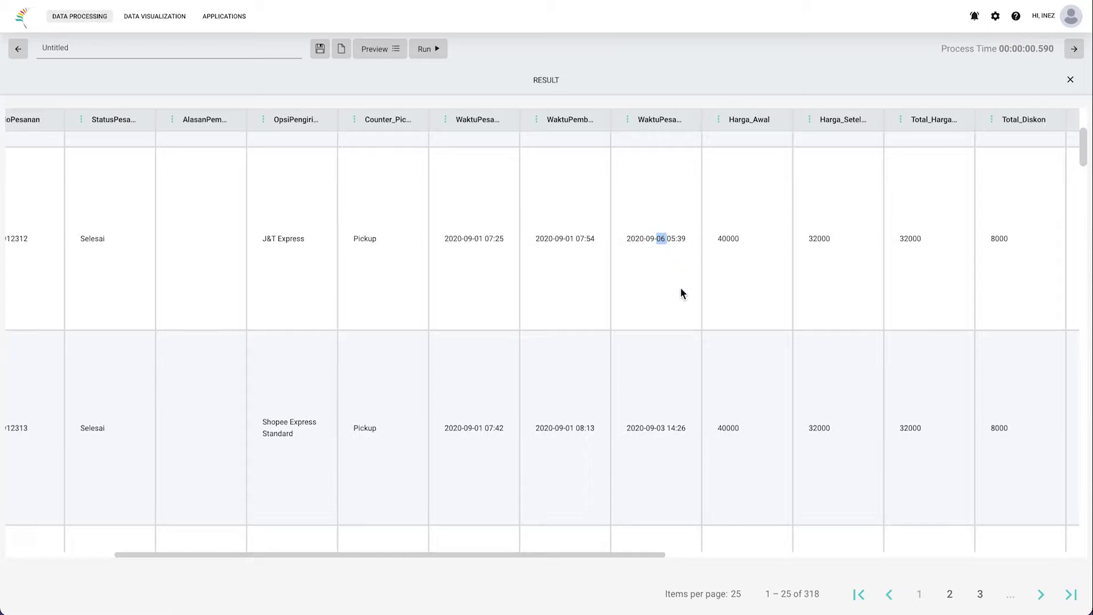
{"action": "scroll", "coordinate": [846, 282], "scroll_direction": "right", "scroll_amount": 10}
{"action": "scroll", "coordinate": [846, 288], "scroll_direction": "right", "scroll_amount": 1}
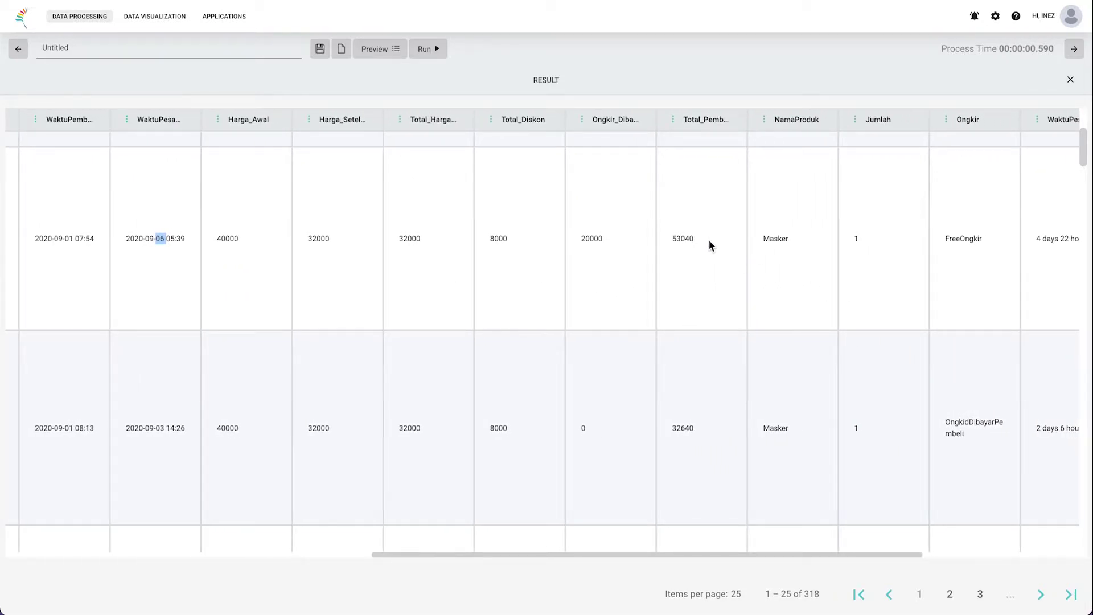
{"action": "left_click_drag", "start_coordinate": [698, 234], "coordinate": [674, 235]}
{"action": "scroll", "coordinate": [716, 293], "scroll_direction": "right", "scroll_amount": 3}
{"action": "left_click_drag", "start_coordinate": [610, 238], "coordinate": [645, 243]}
{"action": "scroll", "coordinate": [736, 291], "scroll_direction": "right", "scroll_amount": 5}
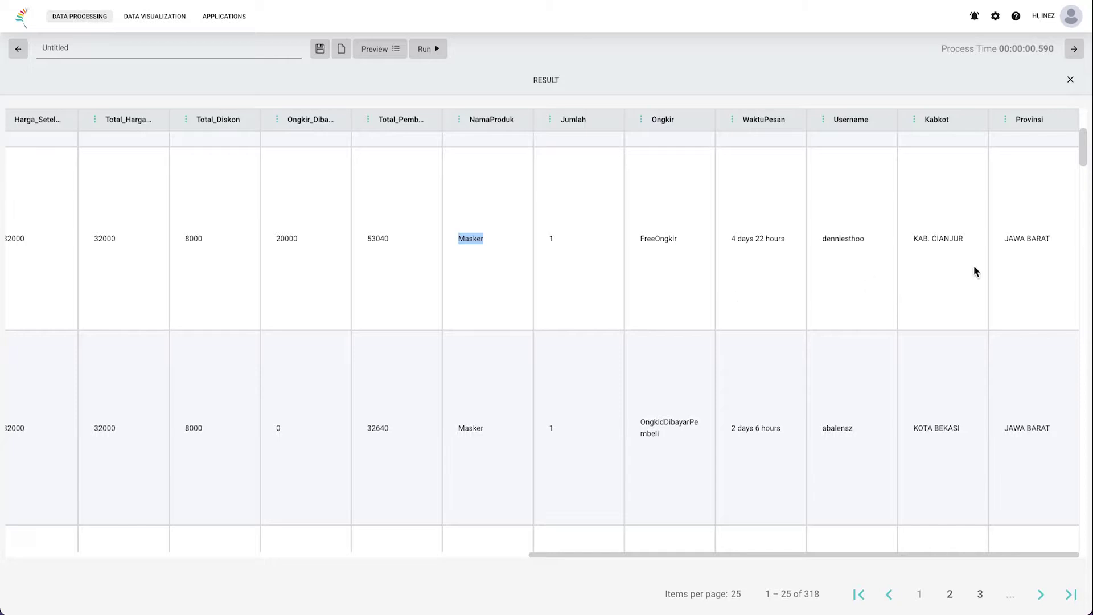
{"action": "left_click_drag", "start_coordinate": [911, 239], "coordinate": [1069, 239]}
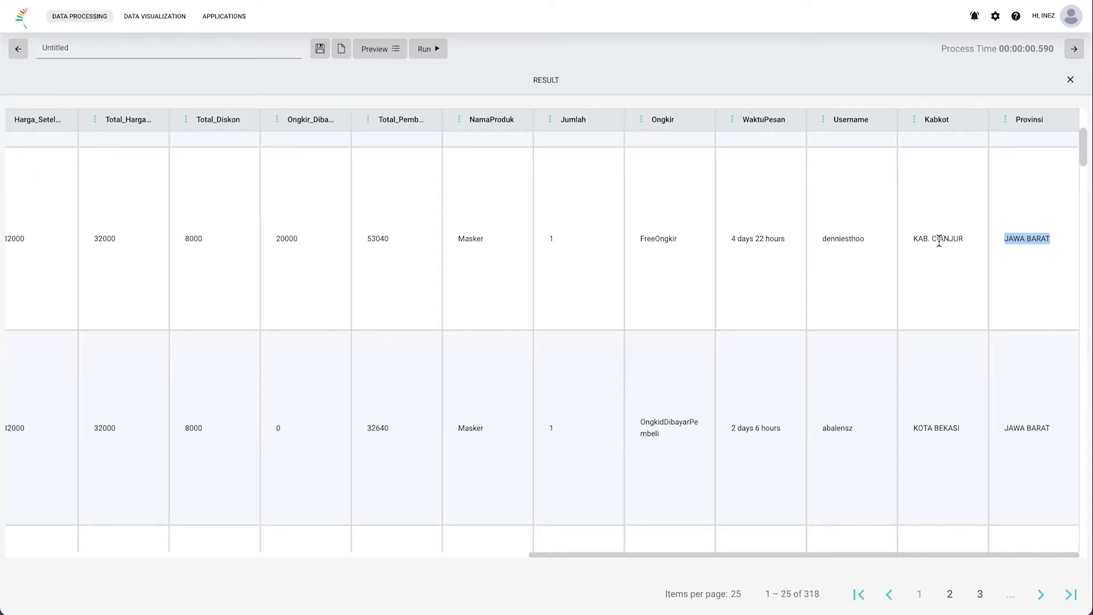
{"action": "scroll", "coordinate": [939, 241], "scroll_direction": "up", "scroll_amount": 4}
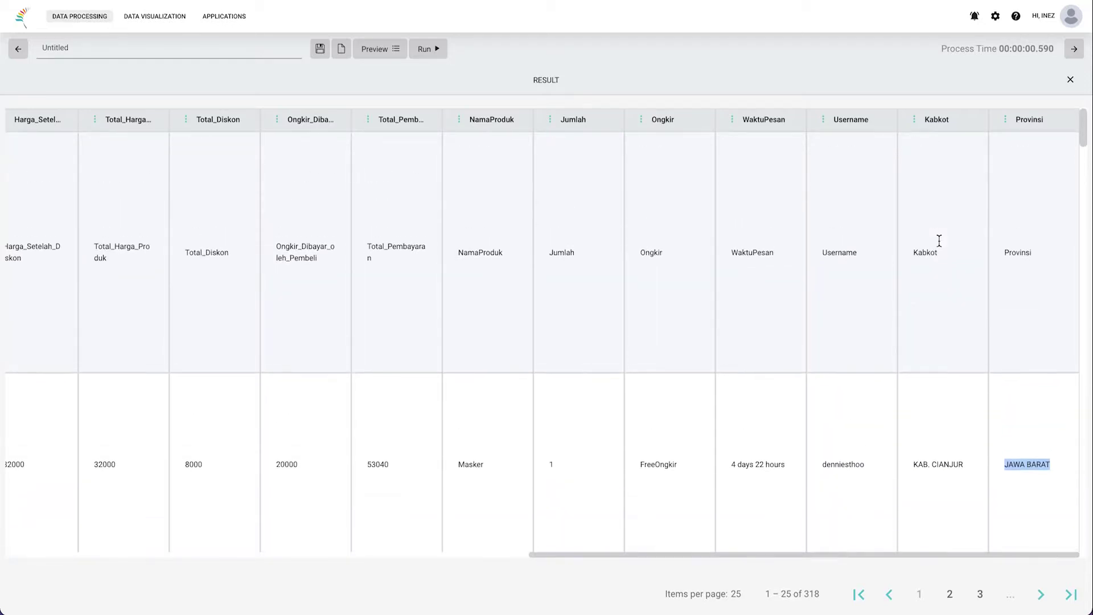
{"action": "left_click", "coordinate": [1018, 272]}
{"action": "scroll", "coordinate": [292, 269], "scroll_direction": "left", "scroll_amount": 10}
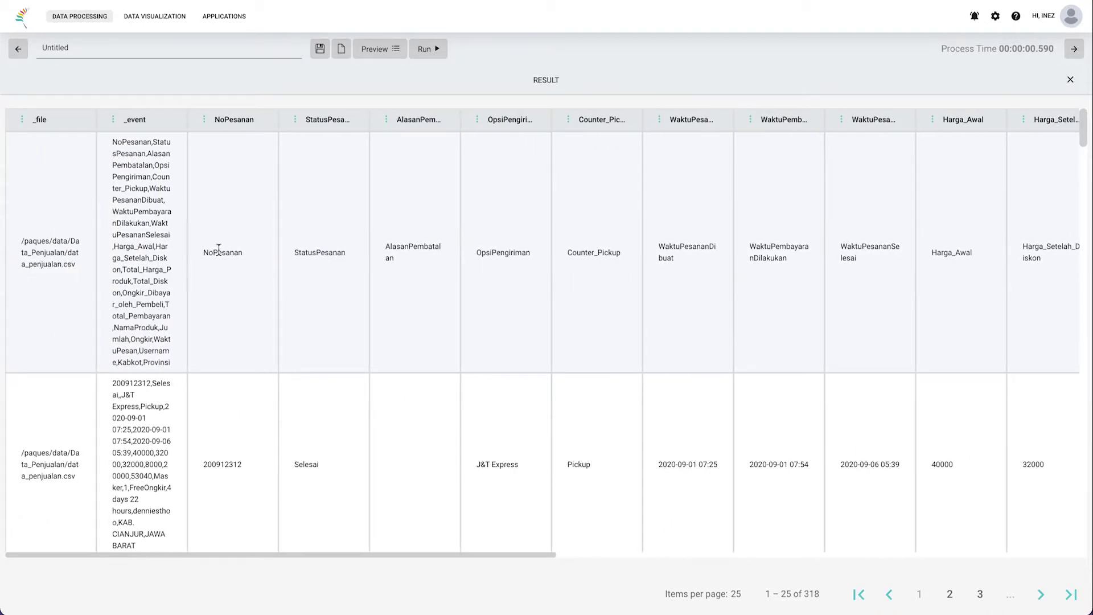
{"action": "left_click_drag", "start_coordinate": [203, 252], "coordinate": [252, 256]}
Step: Add a Filter_1 node to the right of Split_1 and connect Split_1's output into it
{"action": "left_click", "coordinate": [256, 217]}
{"action": "left_click", "coordinate": [605, 89]}
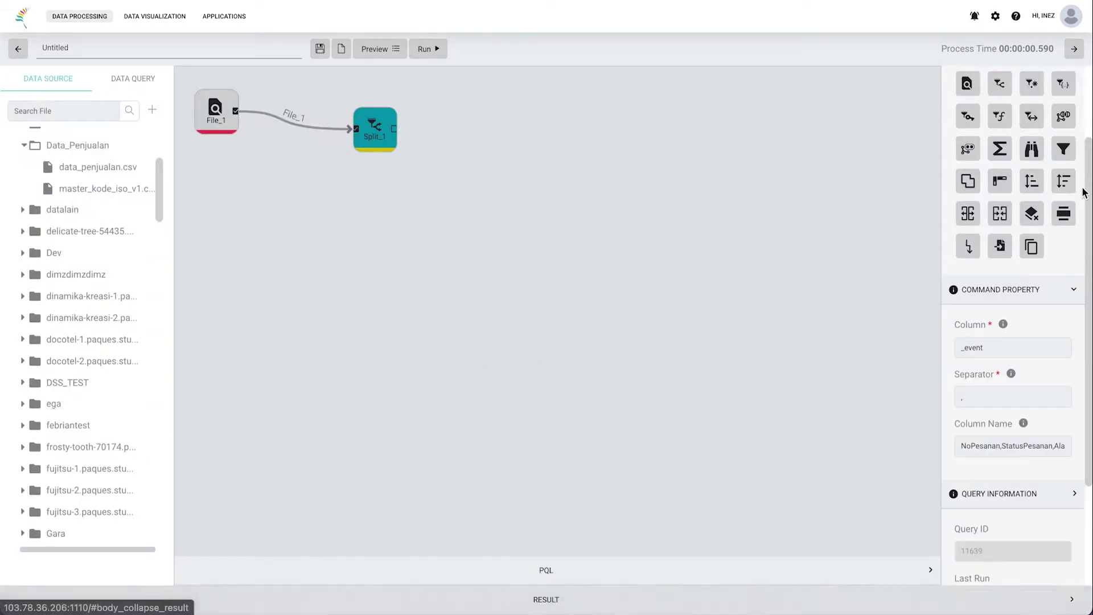
{"action": "left_click", "coordinate": [1064, 148]}
{"action": "left_click_drag", "start_coordinate": [204, 205], "coordinate": [484, 132]}
{"action": "scroll", "coordinate": [991, 208], "scroll_direction": "up", "scroll_amount": 2}
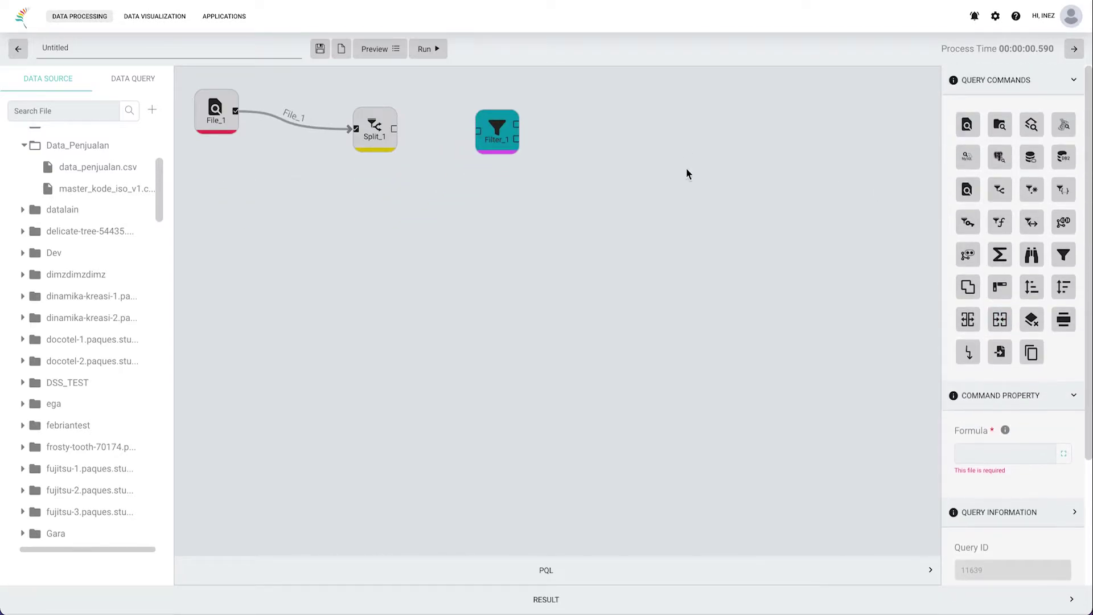
{"action": "left_click_drag", "start_coordinate": [394, 133], "coordinate": [479, 132]}
Step: Reopen the results and inspect the first row repeating the NoPesanan and StatusPesanan column names
{"action": "left_click", "coordinate": [544, 600]}
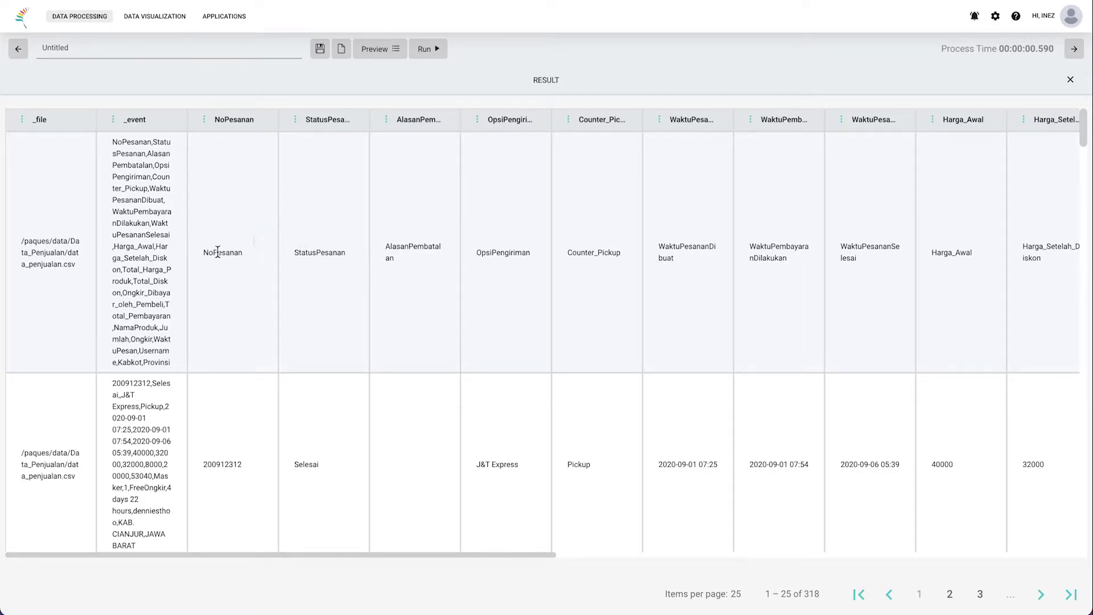
{"action": "left_click_drag", "start_coordinate": [204, 254], "coordinate": [367, 255]}
{"action": "left_click", "coordinate": [271, 296]}
{"action": "left_click_drag", "start_coordinate": [258, 121], "coordinate": [211, 118]}
{"action": "left_click_drag", "start_coordinate": [238, 256], "coordinate": [205, 251]}
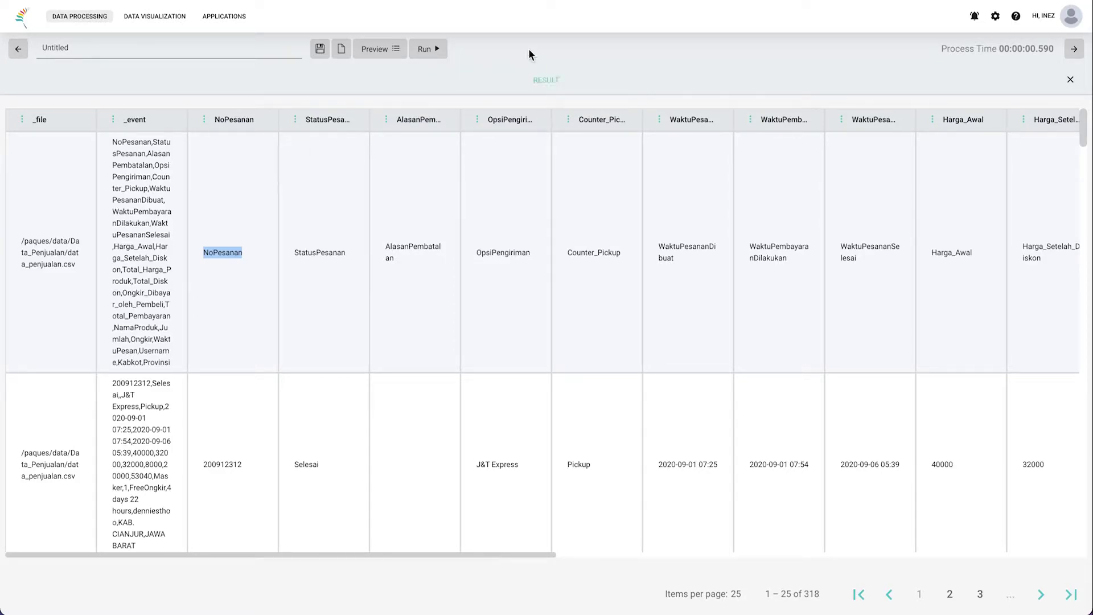
Step: Give Filter_1 the formula NoPesanan=='NoPesanan' and run the query
{"action": "left_click", "coordinate": [608, 83]}
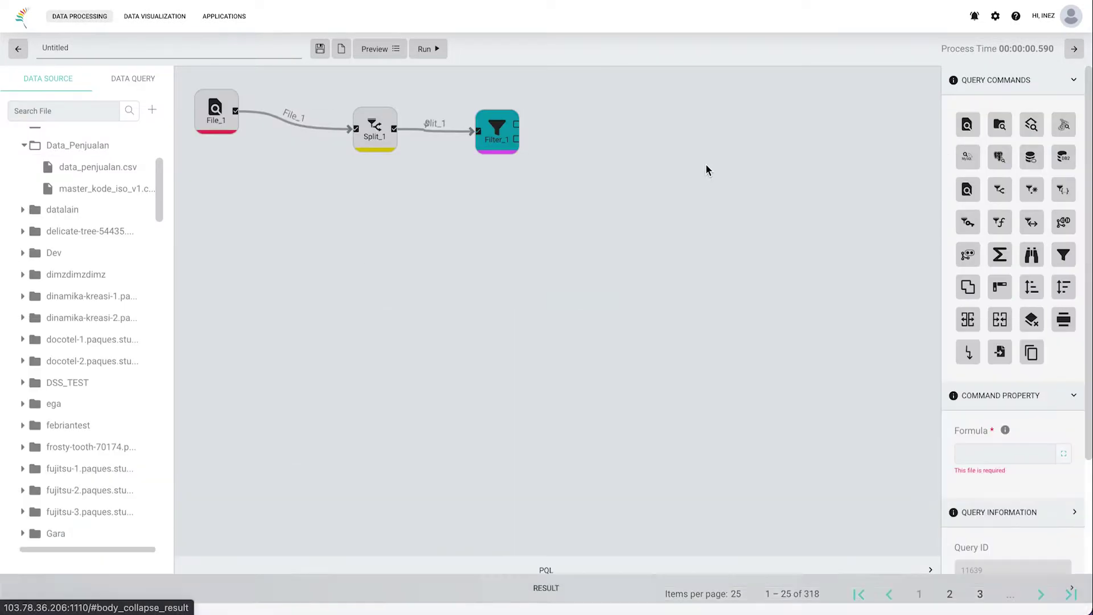
{"action": "left_click", "coordinate": [975, 447]}
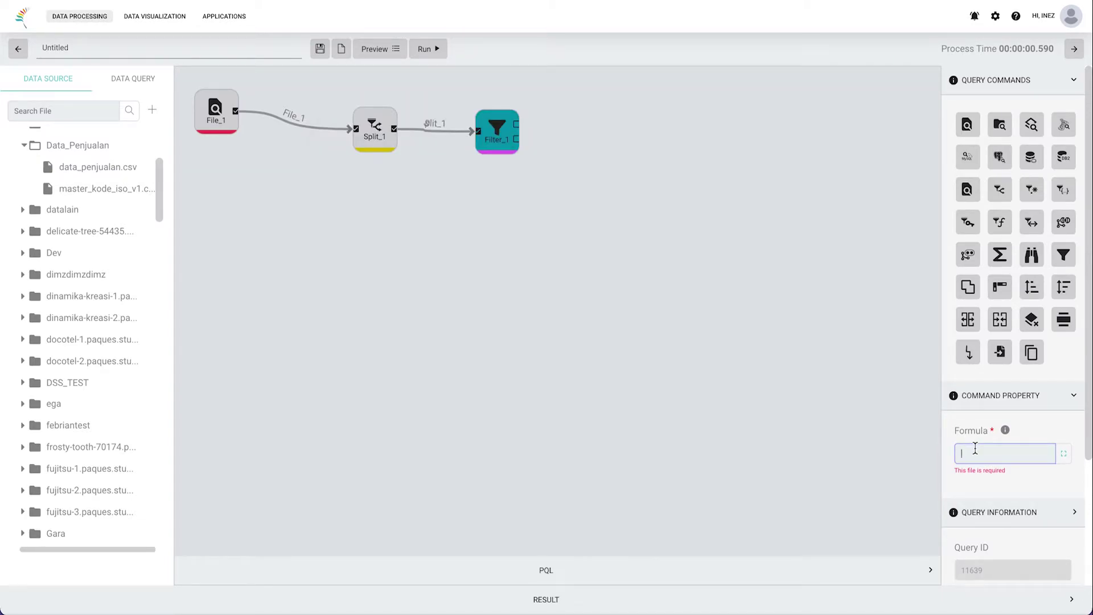
{"action": "type", "text": "NoPesanan"}
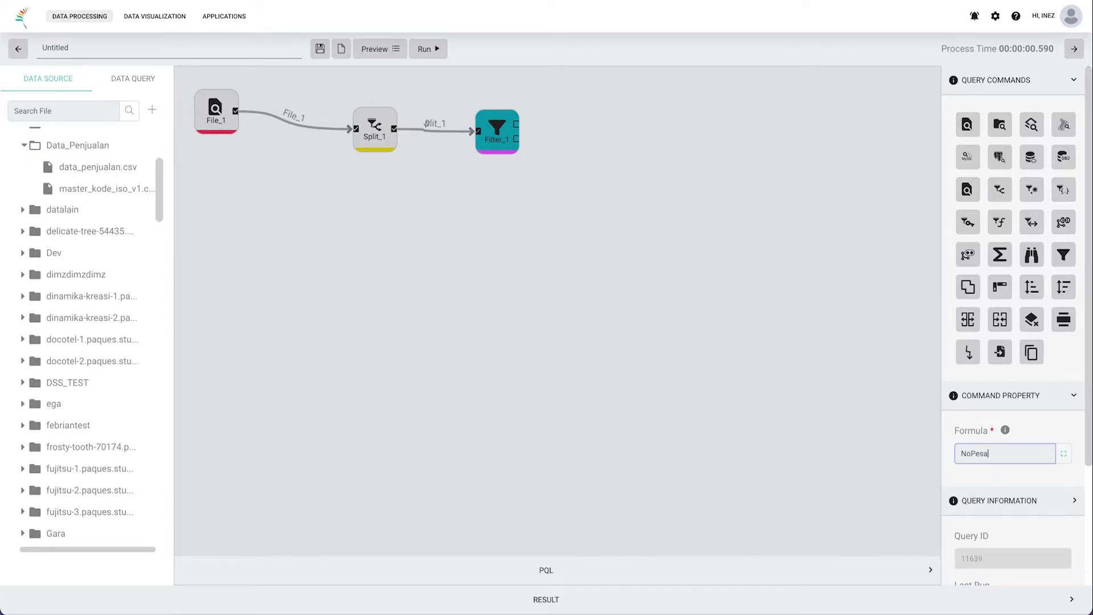
{"action": "type", "text": "=='NoPesanan"}
{"action": "left_click", "coordinate": [439, 51]}
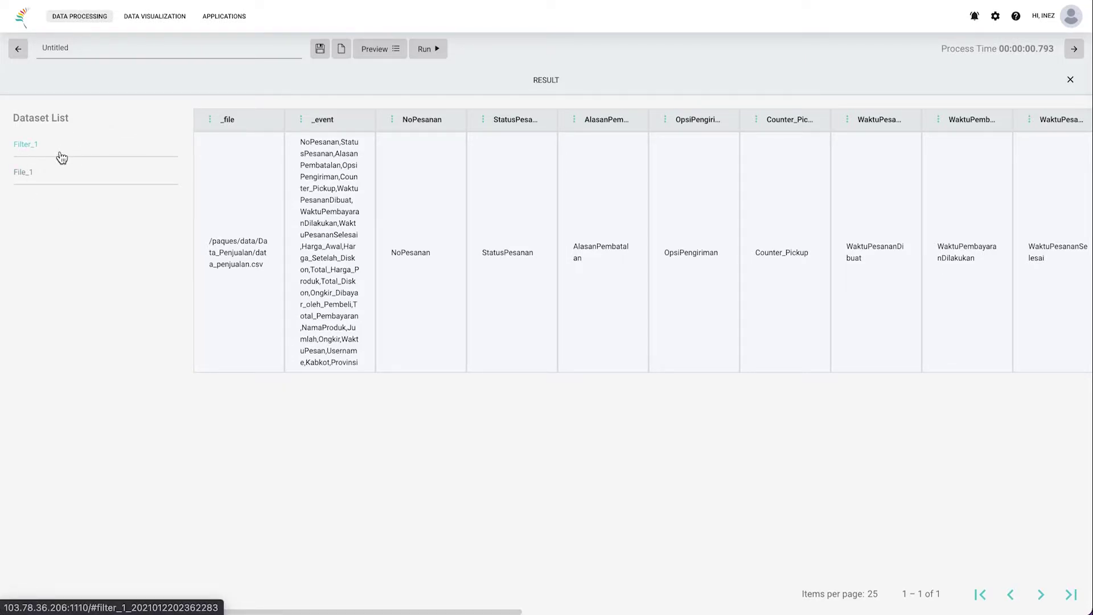
Step: Compare File_1's rows with Filter_1's single header-name row, then return to the canvas
{"action": "left_click", "coordinate": [54, 179]}
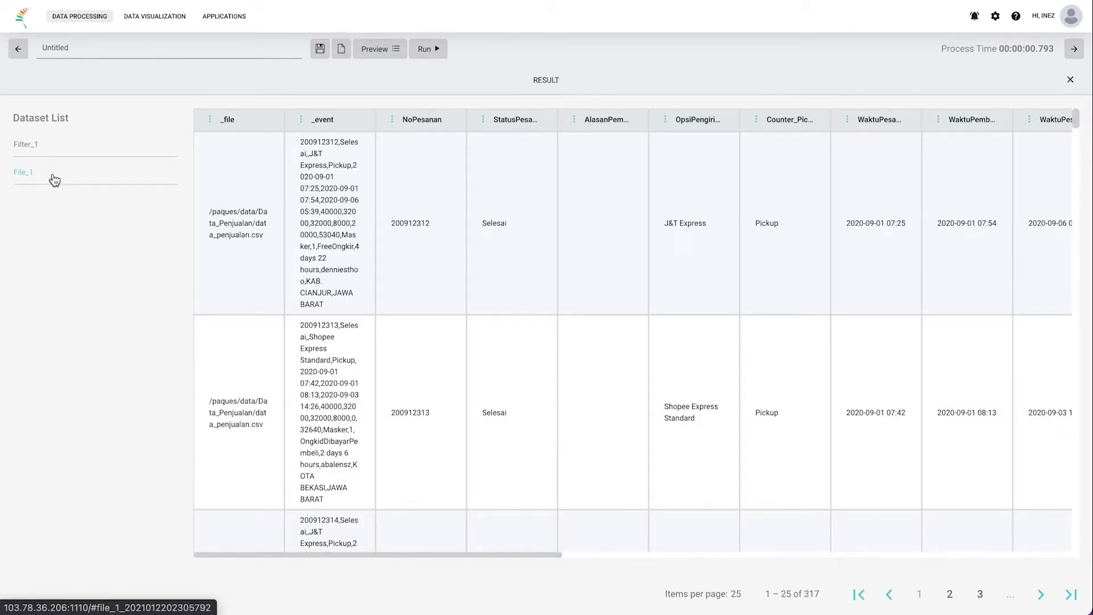
{"action": "left_click", "coordinate": [57, 148]}
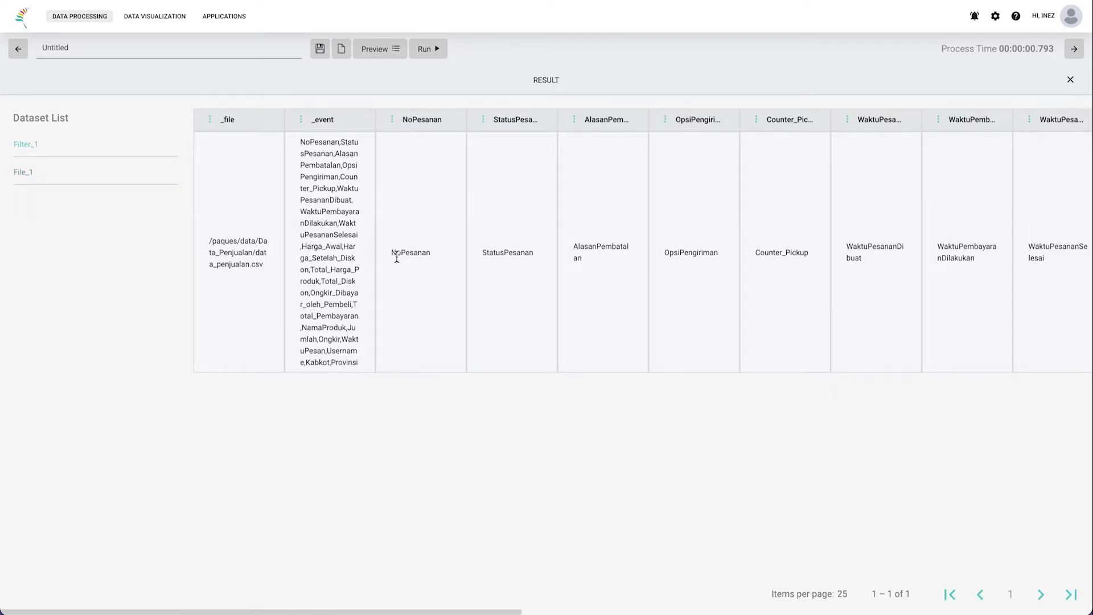
{"action": "left_click_drag", "start_coordinate": [391, 255], "coordinate": [445, 259]}
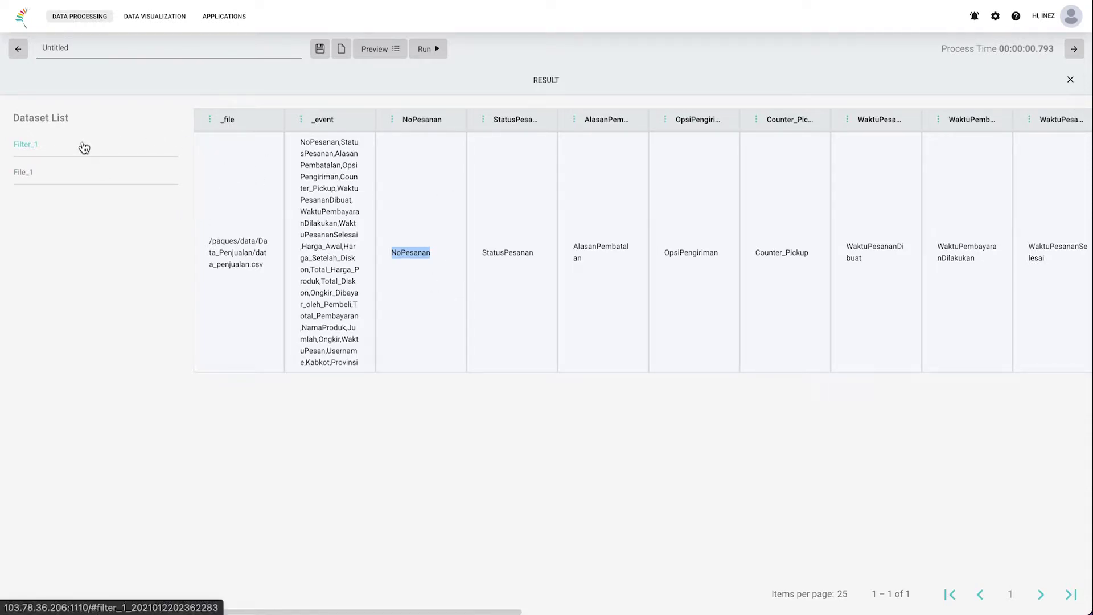
{"action": "left_click", "coordinate": [85, 172]}
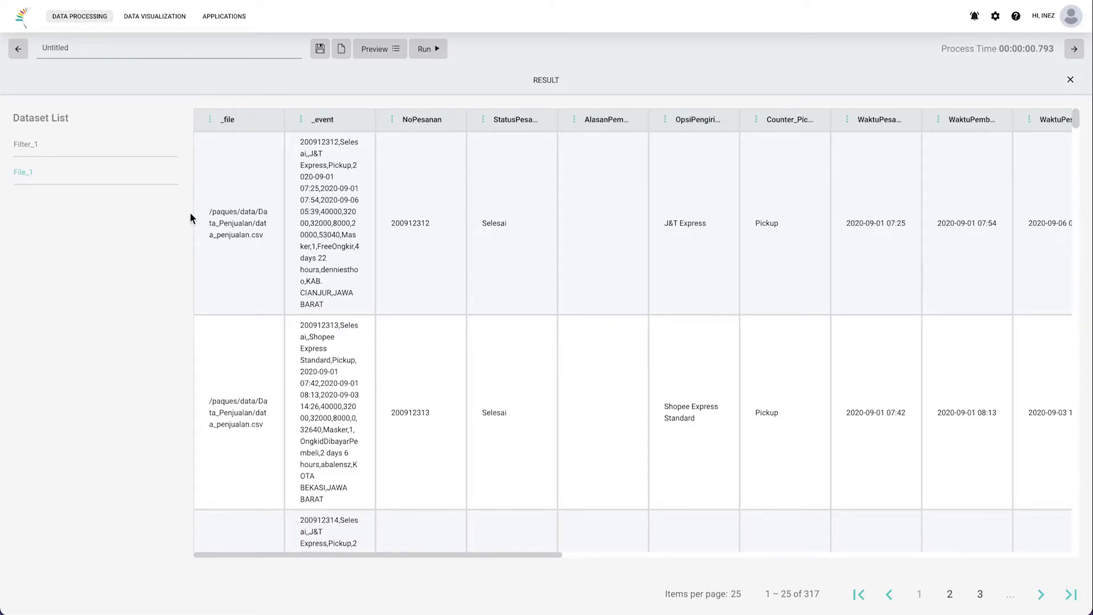
{"action": "left_click", "coordinate": [143, 152]}
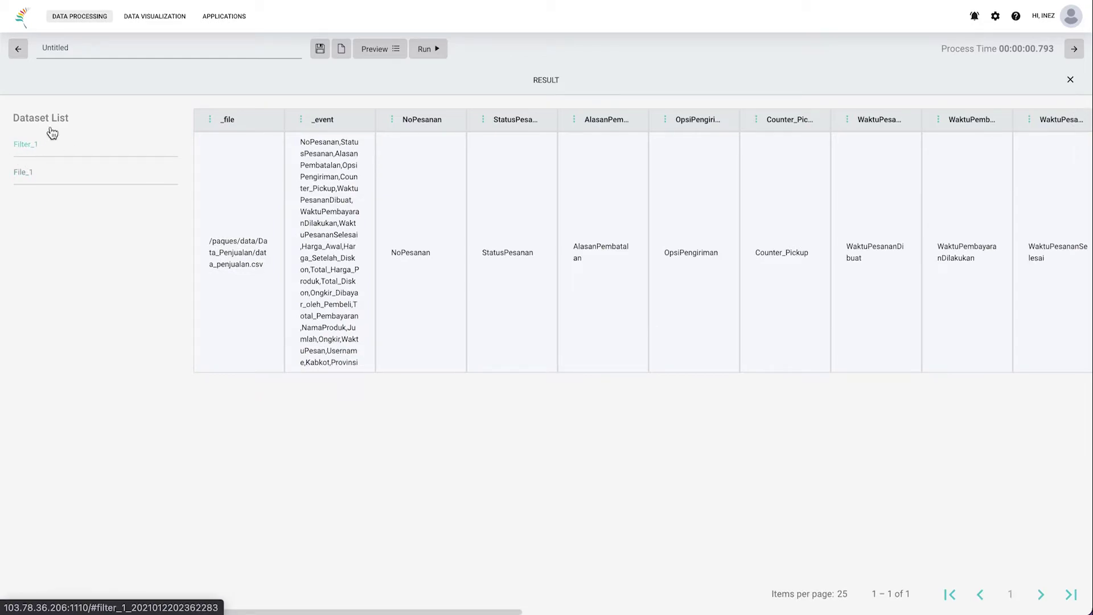
{"action": "left_click", "coordinate": [573, 92]}
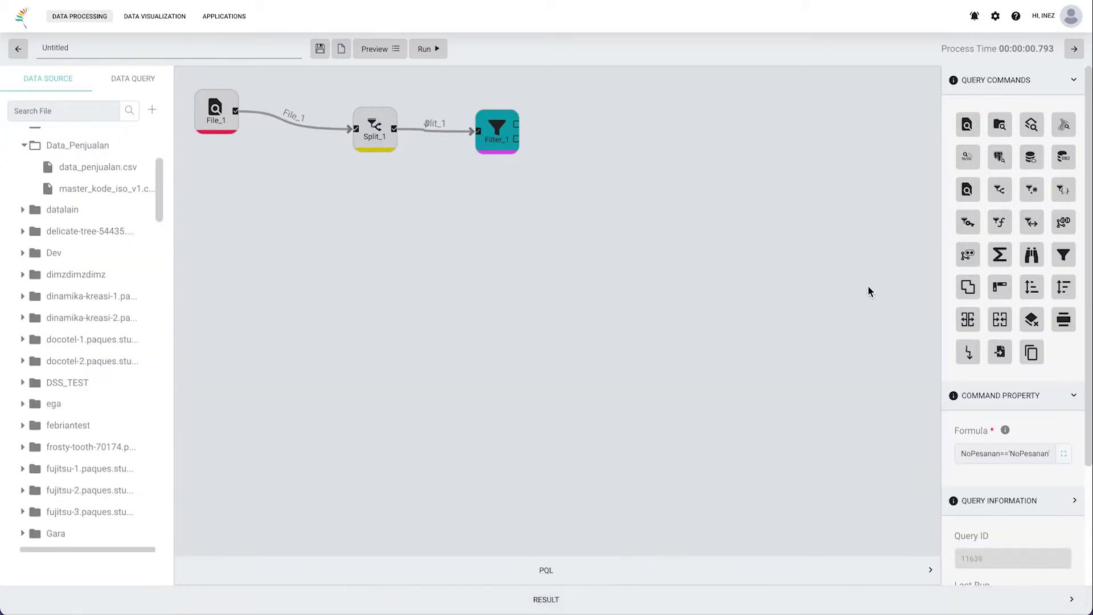
Step: Place Drop_1 beside Filter_1, feed it from Filter_1's second output, and run the query
{"action": "left_click", "coordinate": [966, 354]}
{"action": "left_click_drag", "start_coordinate": [234, 254], "coordinate": [588, 176]}
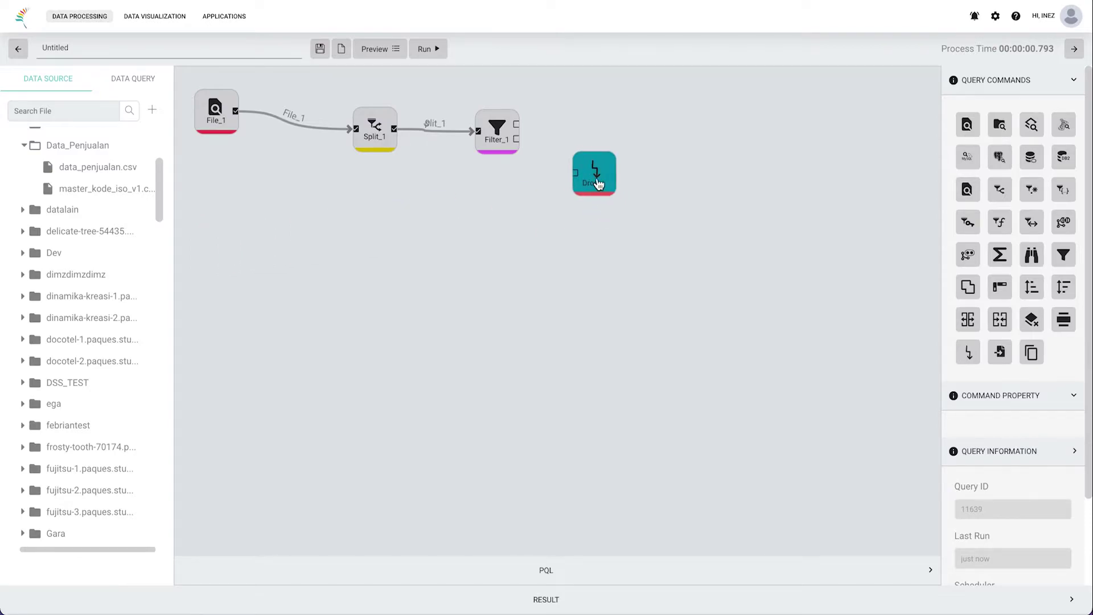
{"action": "left_click", "coordinate": [519, 126]}
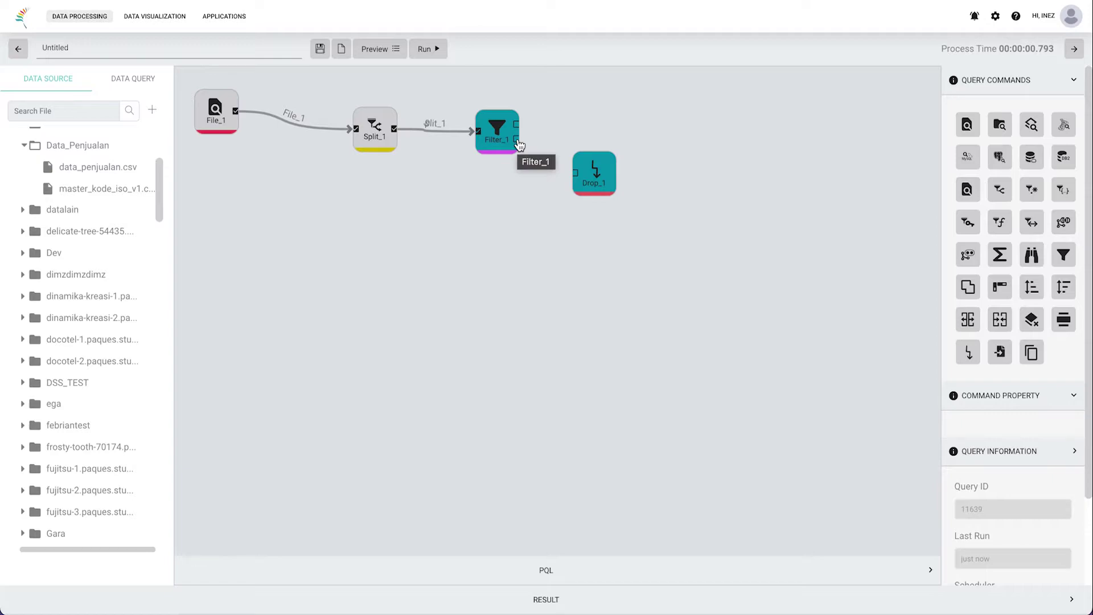
{"action": "left_click", "coordinate": [517, 141]}
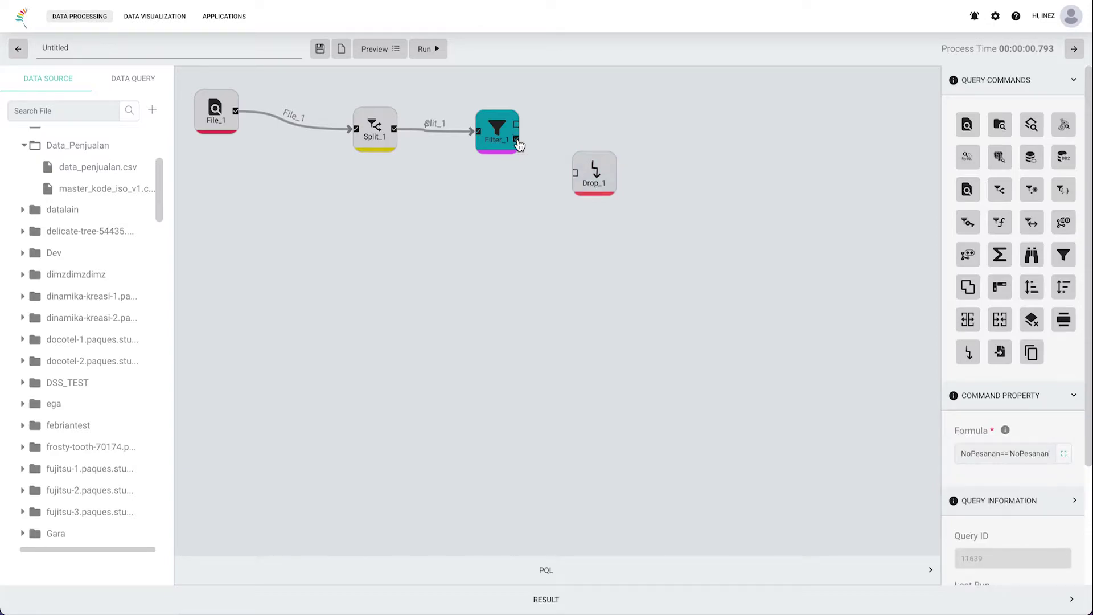
{"action": "left_click", "coordinate": [576, 177]}
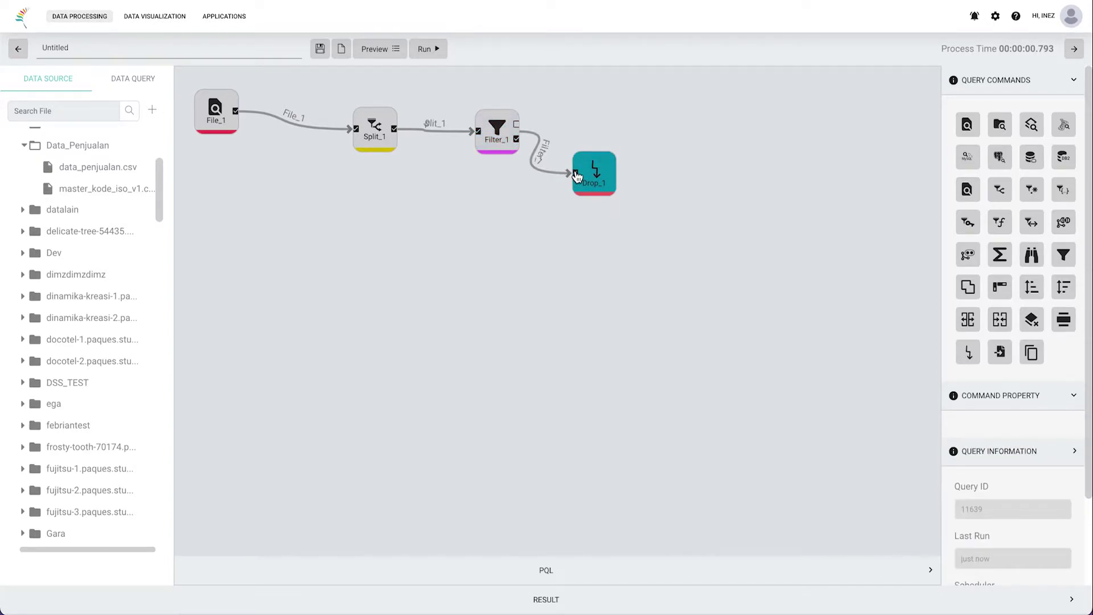
{"action": "left_click", "coordinate": [428, 50]}
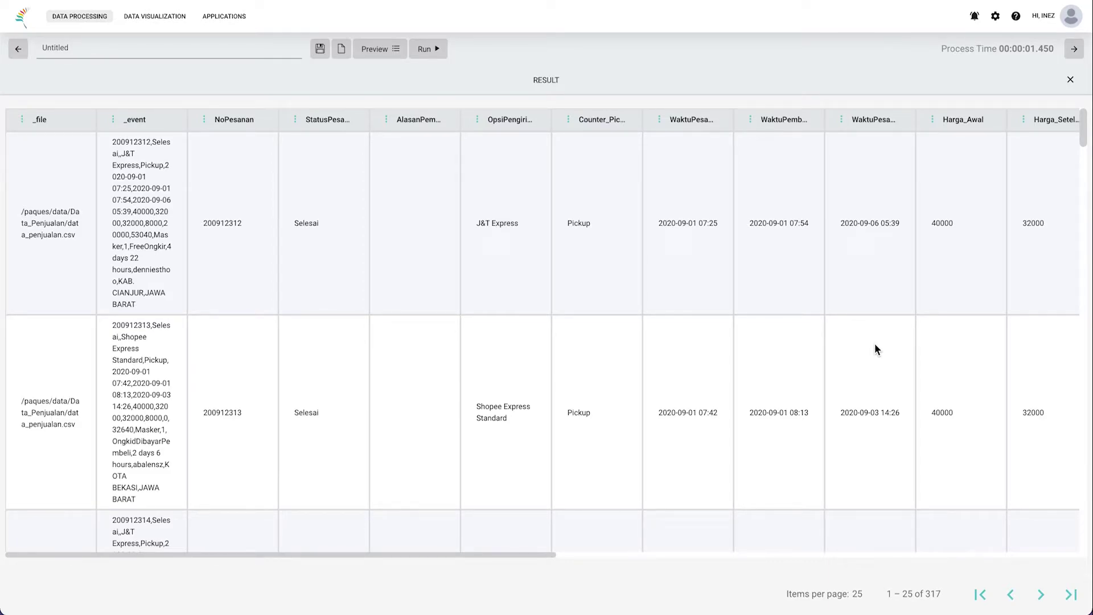
Step: Scroll the 317-row result to the Kabkot and Provinsi columns, then close and reopen the results
{"action": "scroll", "coordinate": [875, 345], "scroll_direction": "right", "scroll_amount": 10}
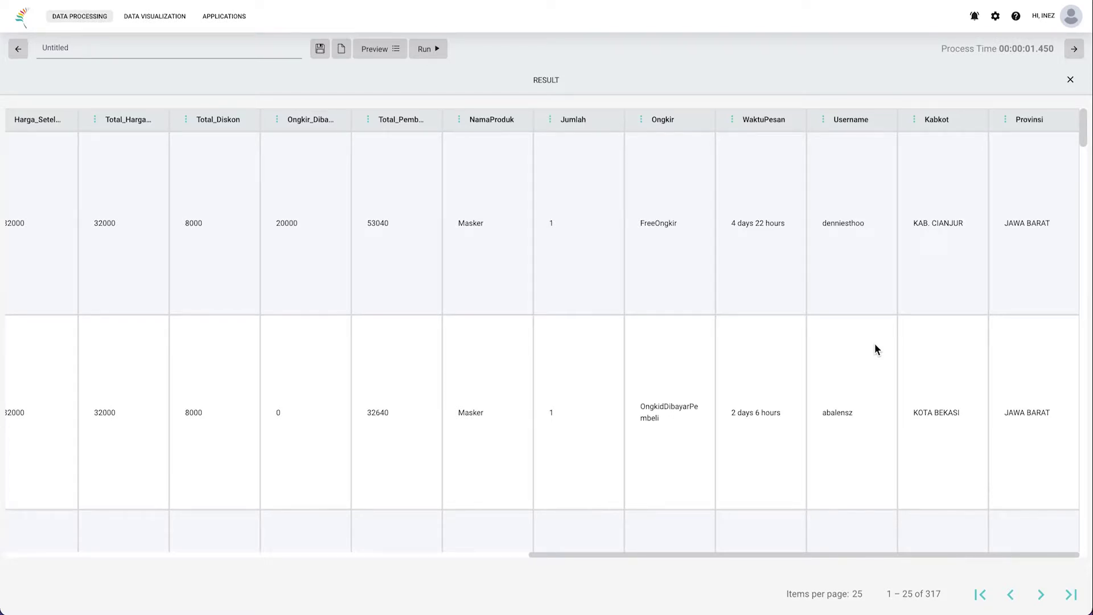
{"action": "left_click_drag", "start_coordinate": [965, 119], "coordinate": [924, 120]}
{"action": "left_click_drag", "start_coordinate": [1054, 120], "coordinate": [1014, 121]}
{"action": "left_click", "coordinate": [809, 81]}
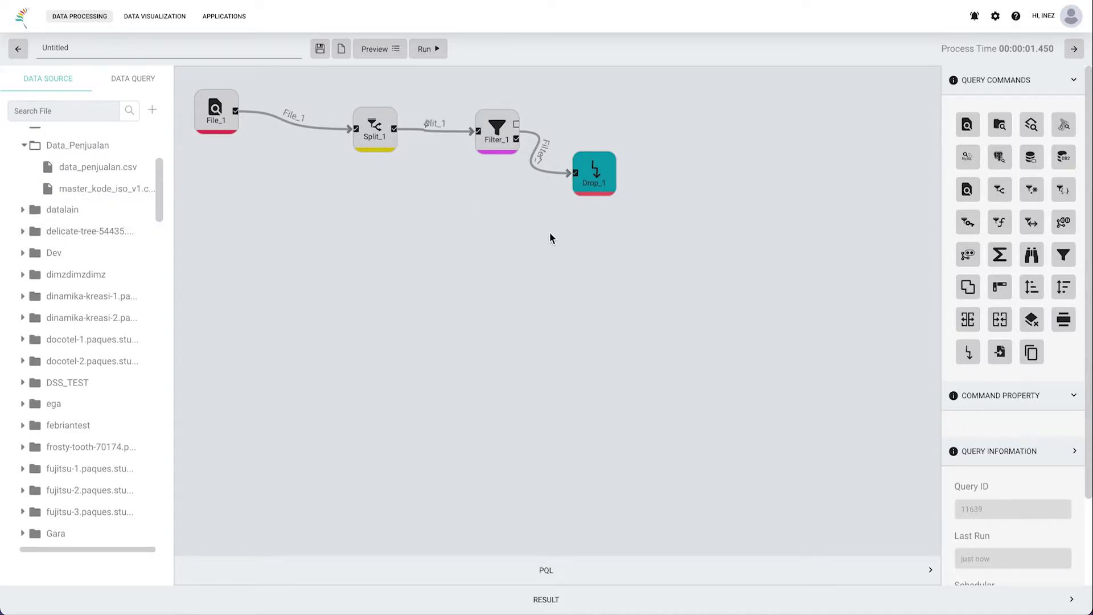
{"action": "left_click", "coordinate": [506, 597]}
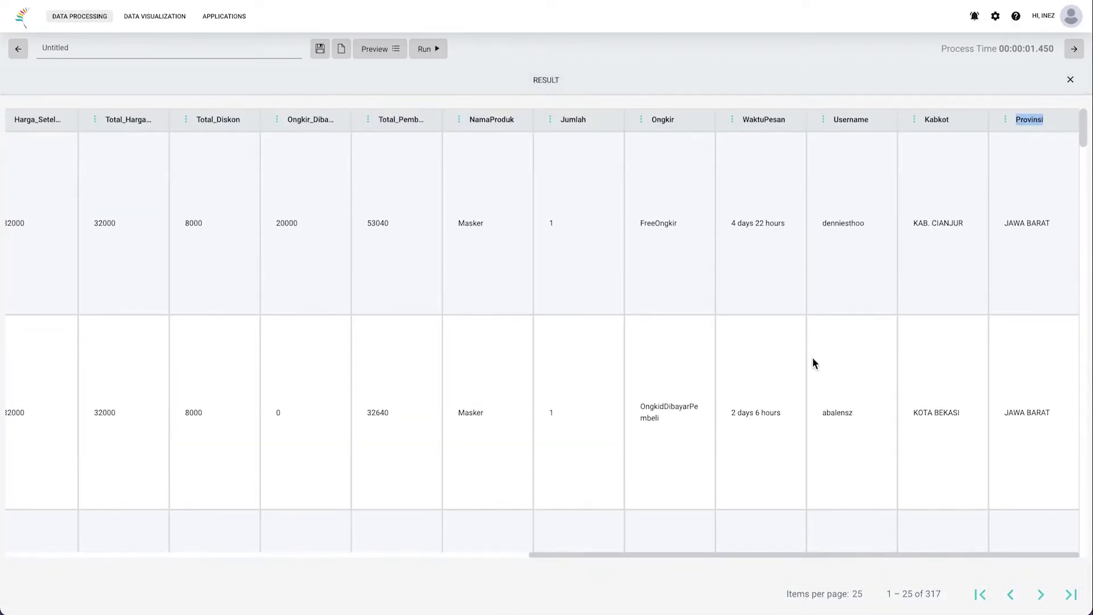
Step: Add master_kode_iso_v1.csv to the canvas as reference node Fileref_1 using Set as reference
{"action": "left_click", "coordinate": [643, 78]}
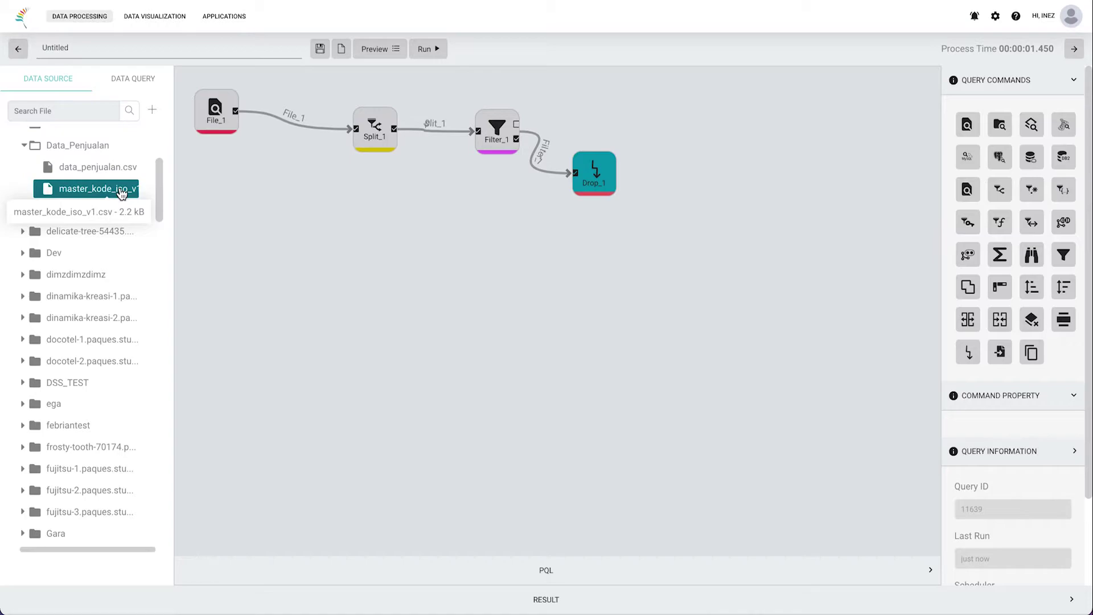
{"action": "right_click", "coordinate": [121, 194]}
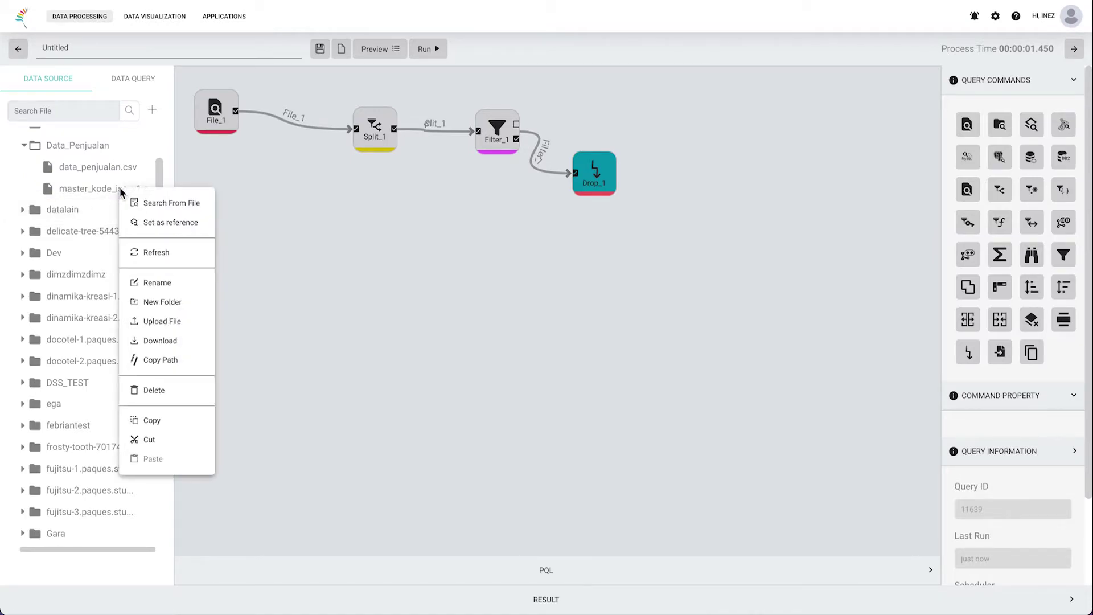
{"action": "left_click", "coordinate": [137, 221]}
{"action": "left_click_drag", "start_coordinate": [218, 296], "coordinate": [229, 293]}
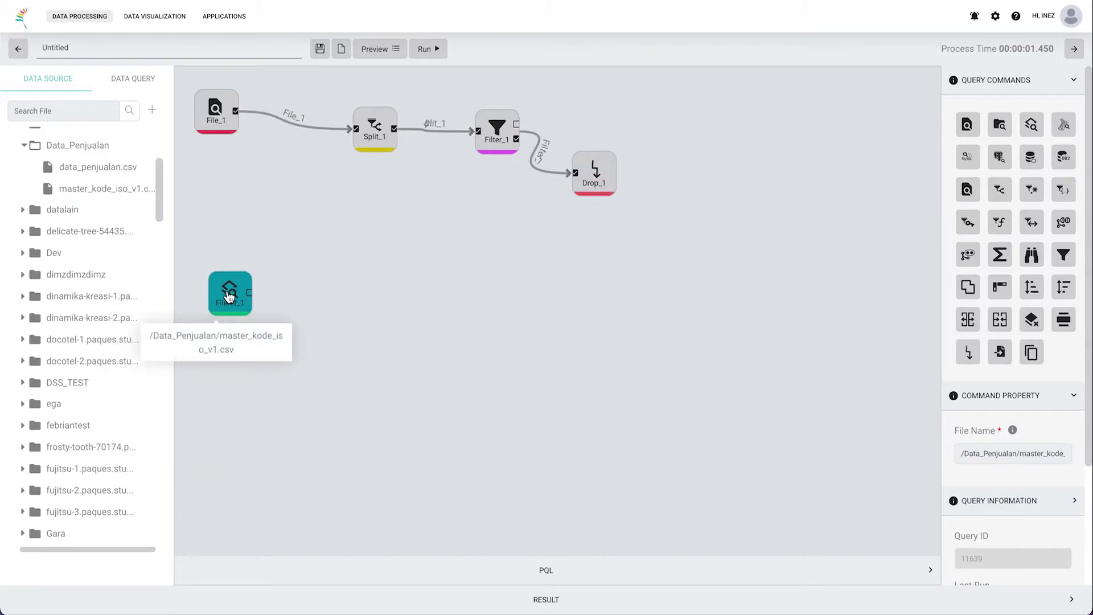
{"action": "mouse_move", "coordinate": [220, 106]}
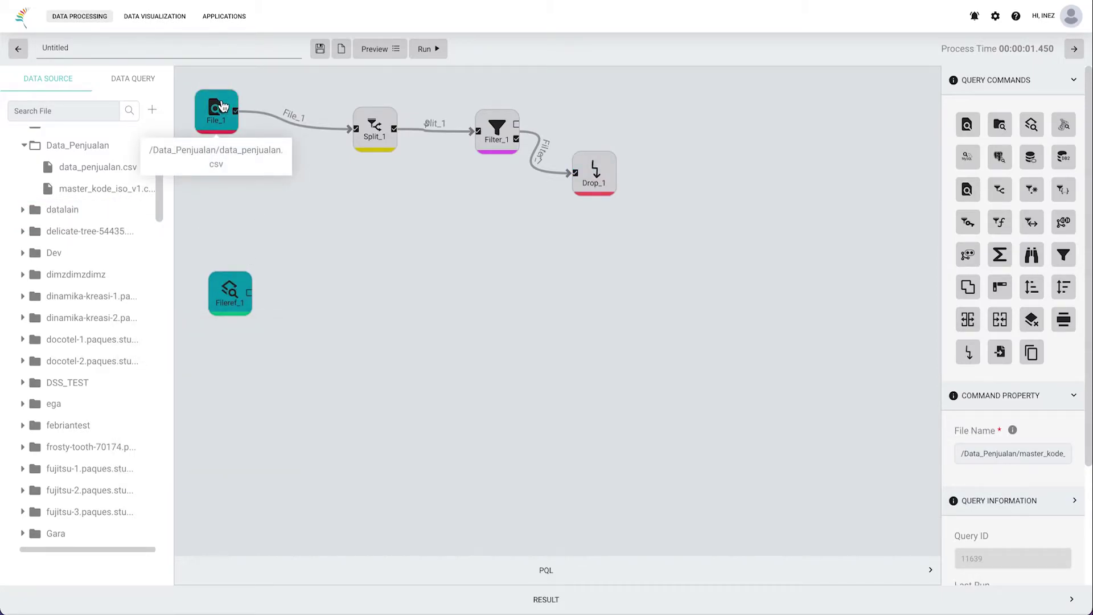
{"action": "mouse_move", "coordinate": [231, 317]}
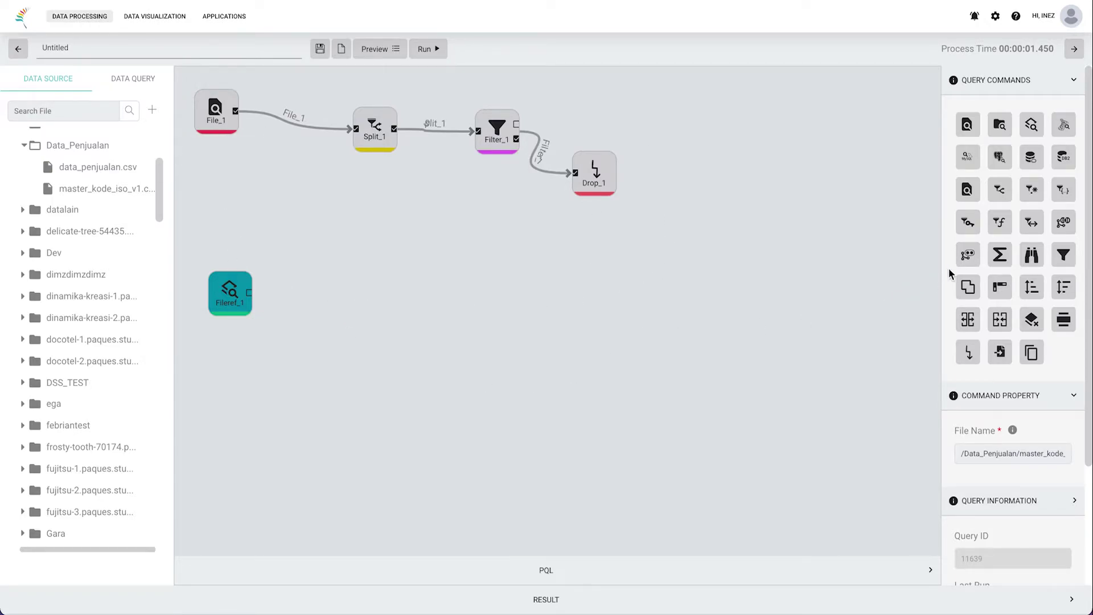
{"action": "mouse_move", "coordinate": [965, 262]}
Step: Run the query and compare Fileref_1's 1353 ISO rows with File_1, checking the _file and _event columns
{"action": "left_click", "coordinate": [439, 49]}
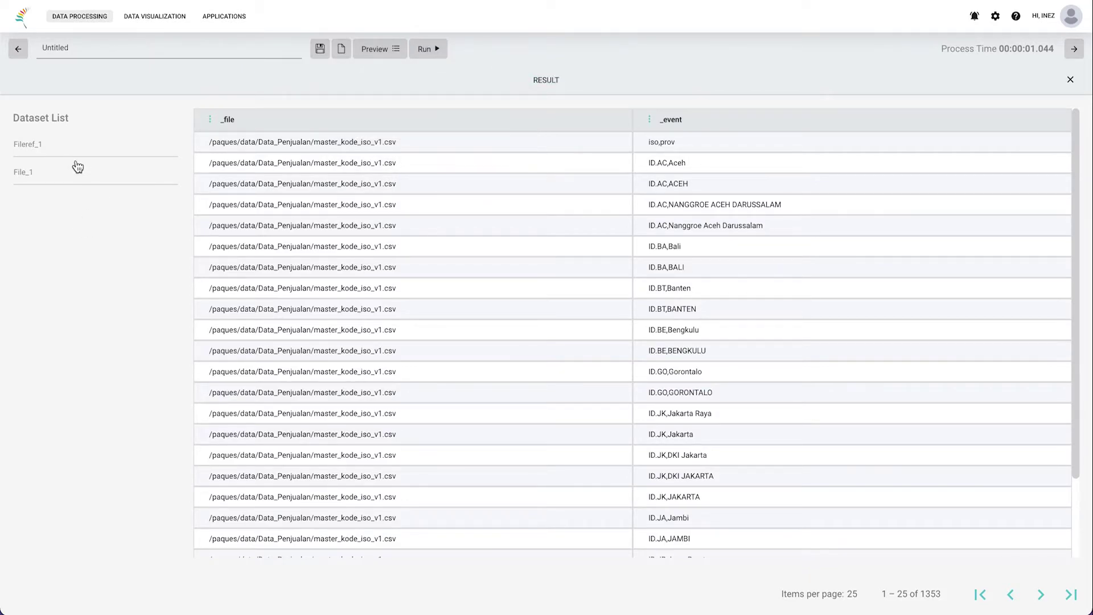
{"action": "left_click", "coordinate": [34, 144]}
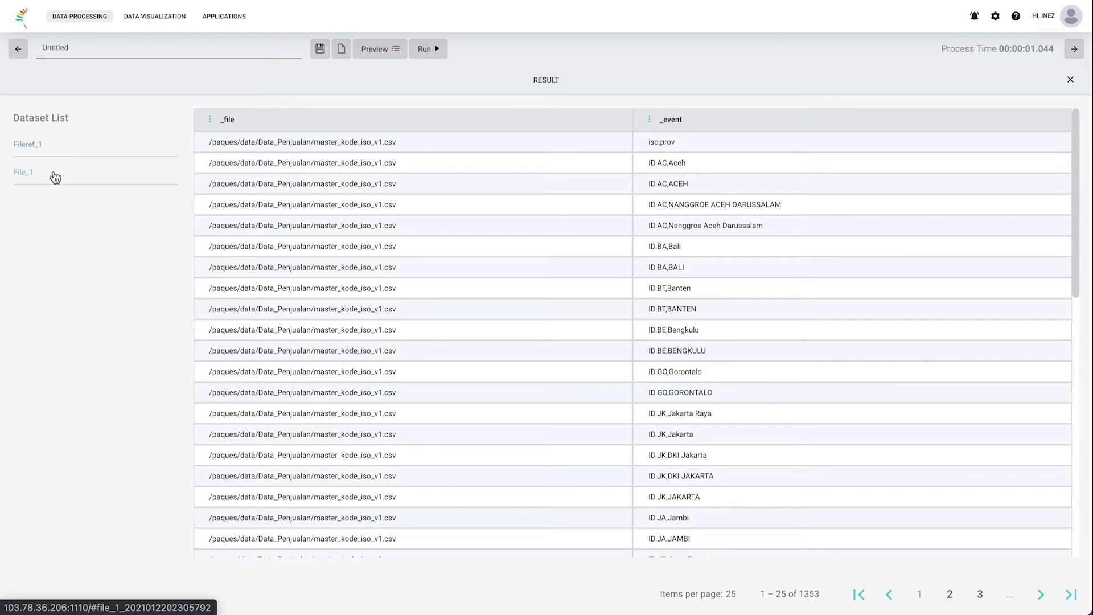
{"action": "left_click", "coordinate": [53, 174]}
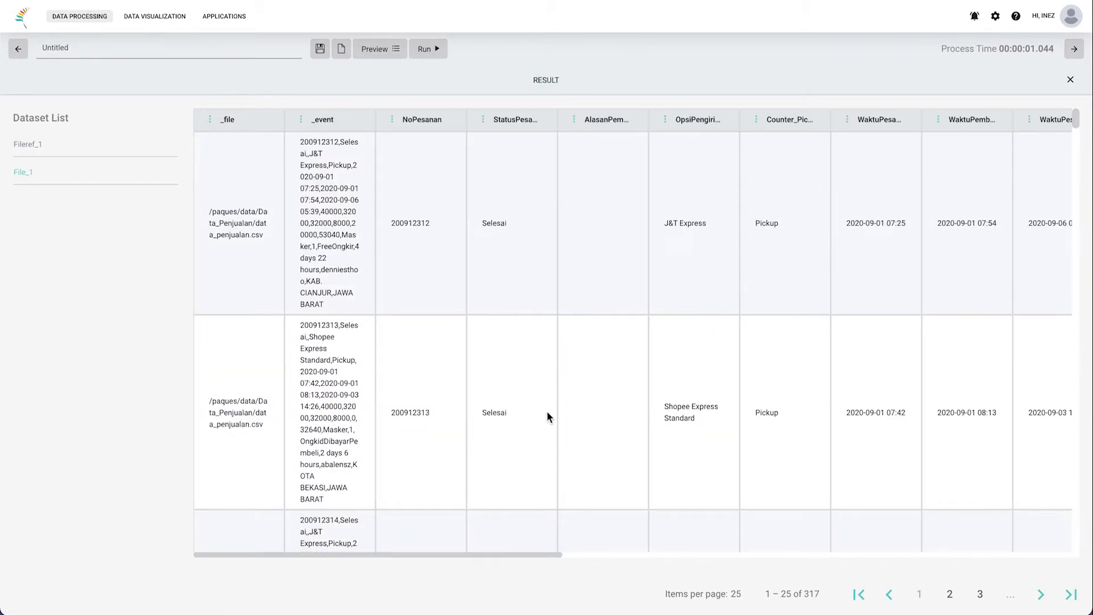
{"action": "left_click", "coordinate": [86, 148]}
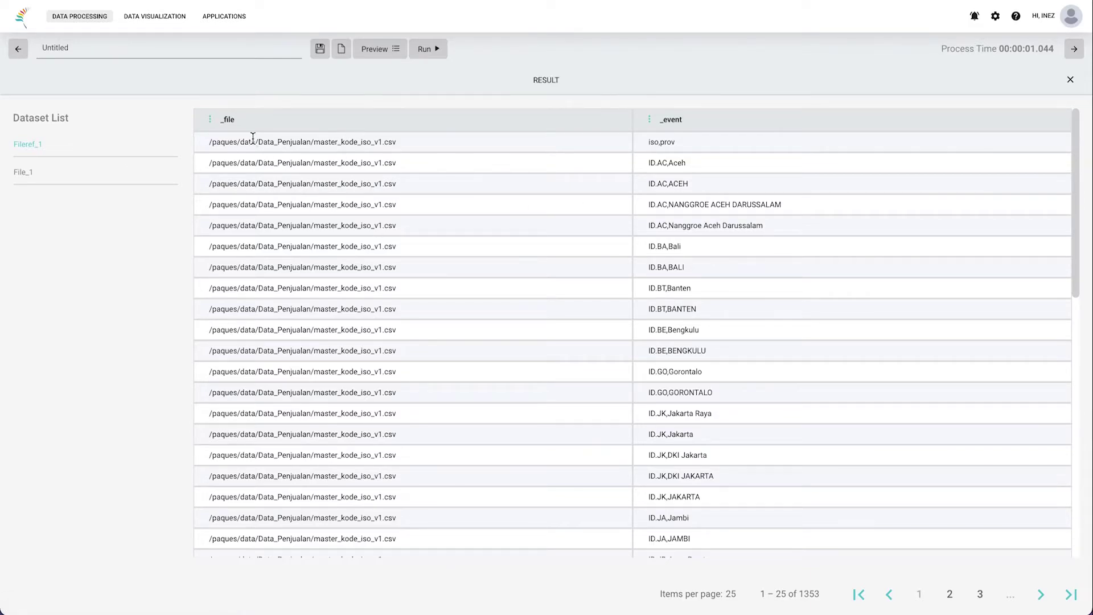
{"action": "left_click_drag", "start_coordinate": [254, 118], "coordinate": [210, 117]}
{"action": "left_click", "coordinate": [429, 149]}
{"action": "triple_click", "coordinate": [209, 147]}
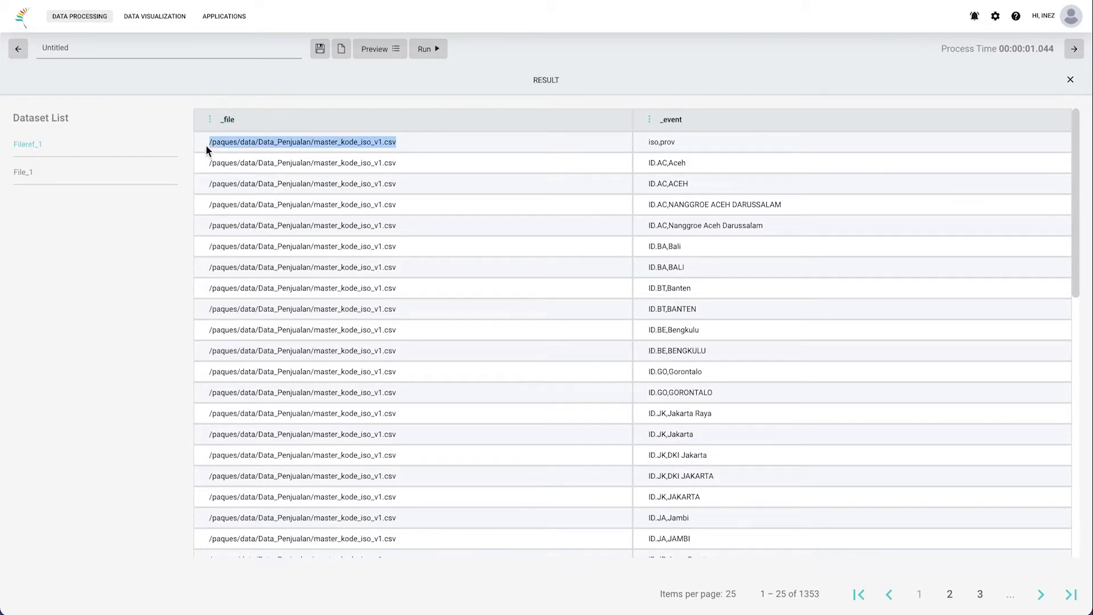
{"action": "left_click", "coordinate": [688, 115]}
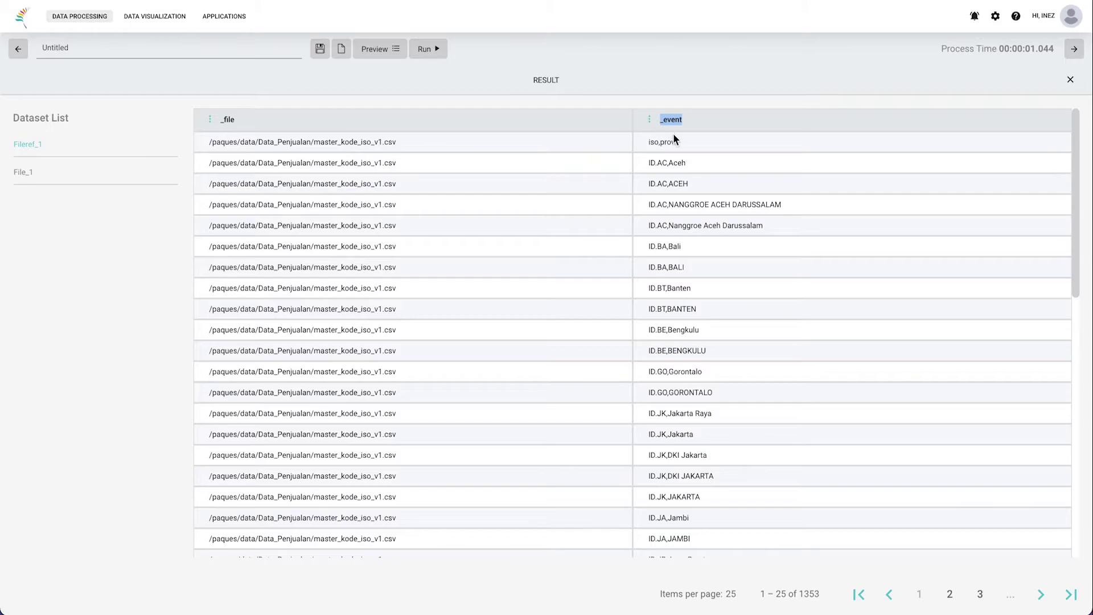
Step: Add a Split_2 node next to Fileref_1 and feed Fileref_1's output into it
{"action": "left_click", "coordinate": [639, 84]}
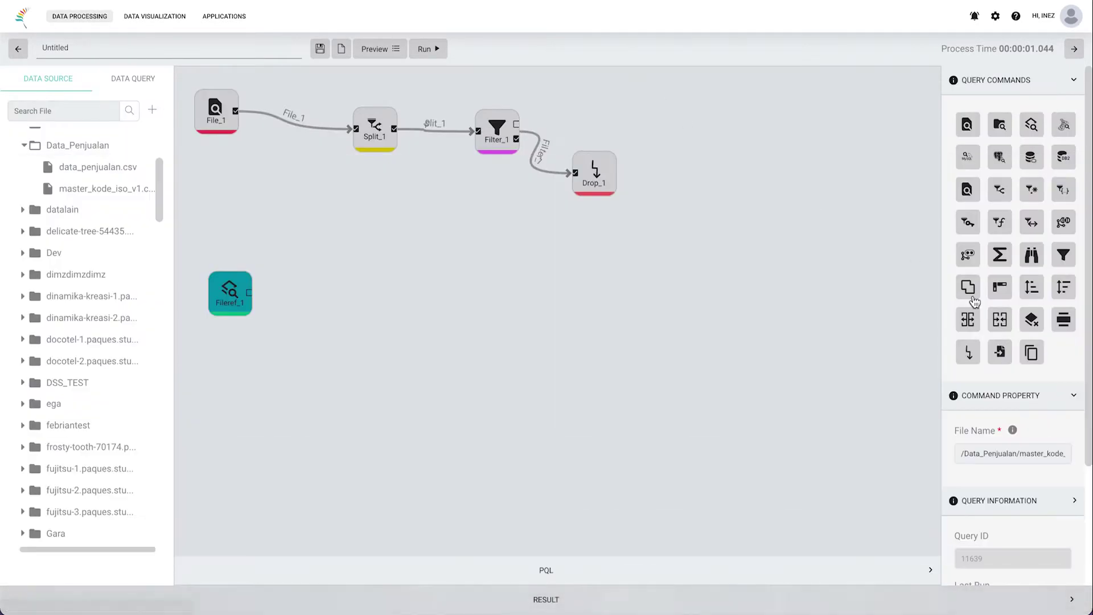
{"action": "left_click", "coordinate": [1000, 191]}
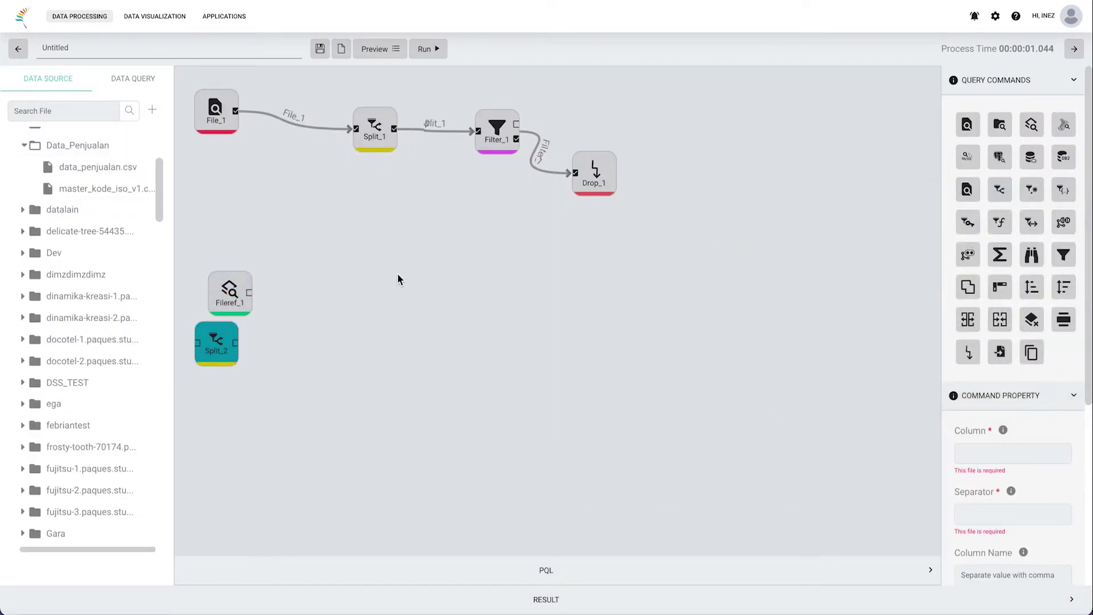
{"action": "left_click_drag", "start_coordinate": [230, 345], "coordinate": [358, 290]}
{"action": "left_click_drag", "start_coordinate": [251, 293], "coordinate": [329, 293]}
Step: Split the _event column on ',' into columns iso,provinsi and run the query
{"action": "left_click", "coordinate": [989, 451]}
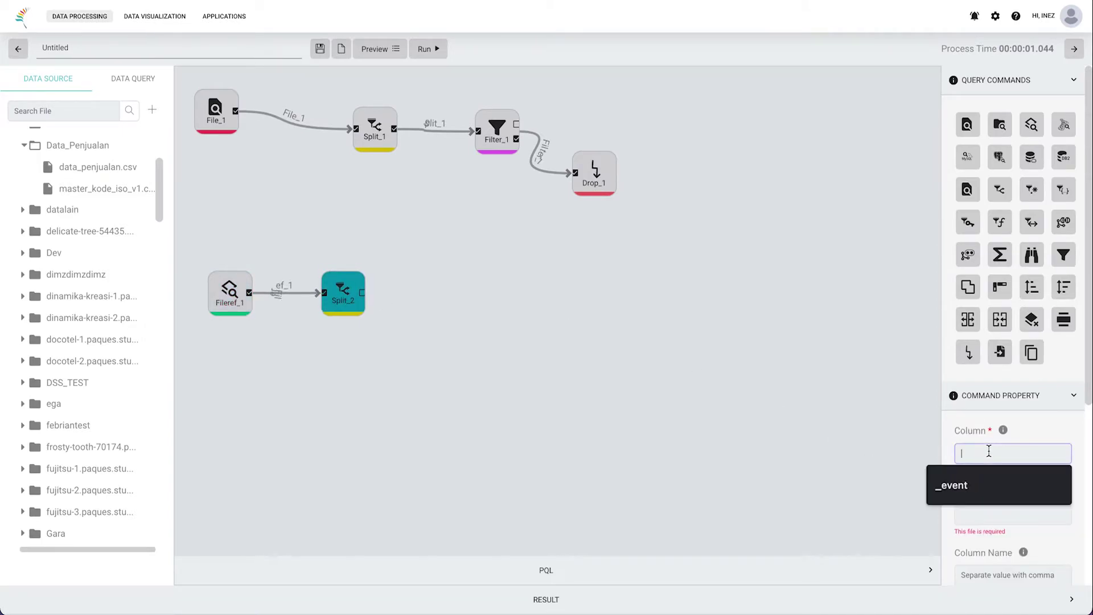
{"action": "type", "text": "_even"}
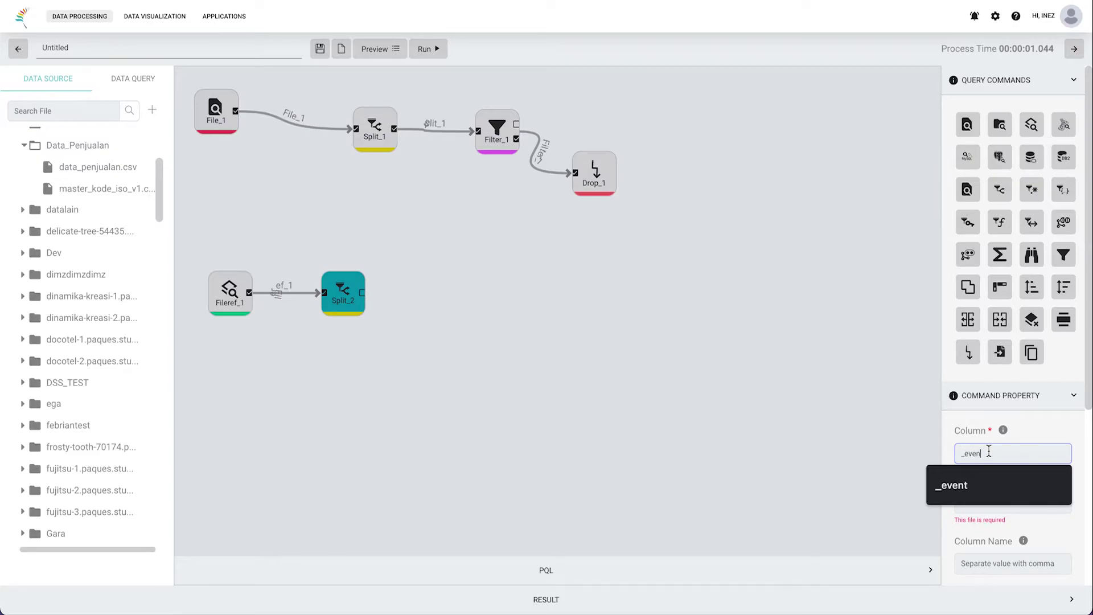
{"action": "type", "text": "t"}
{"action": "left_click", "coordinate": [1013, 503]}
{"action": "type", "text": ","}
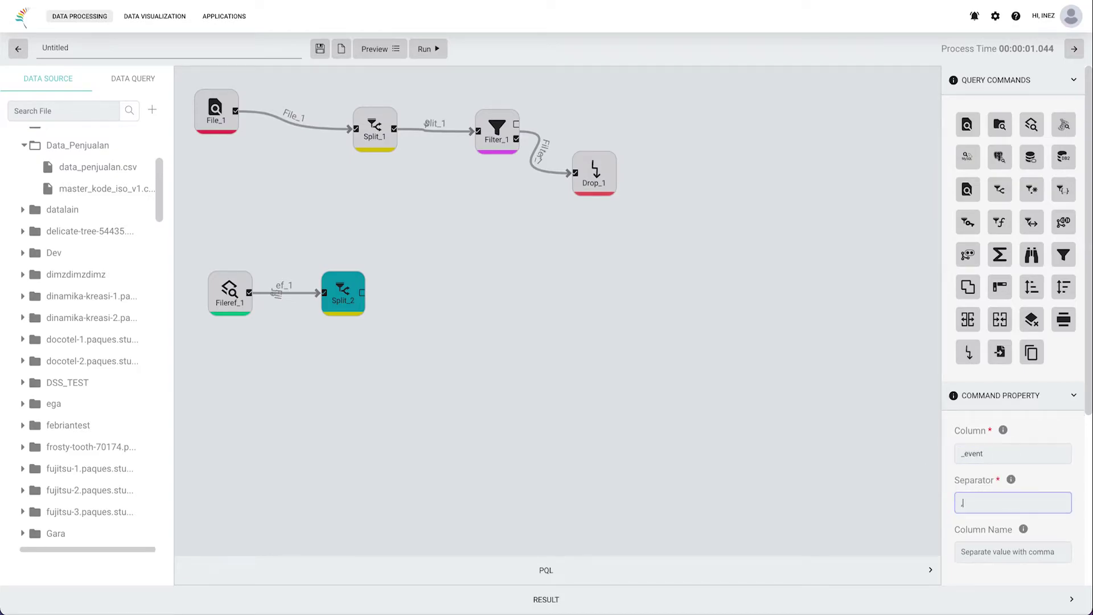
{"action": "left_click", "coordinate": [962, 552]}
{"action": "type", "text": "iso"}
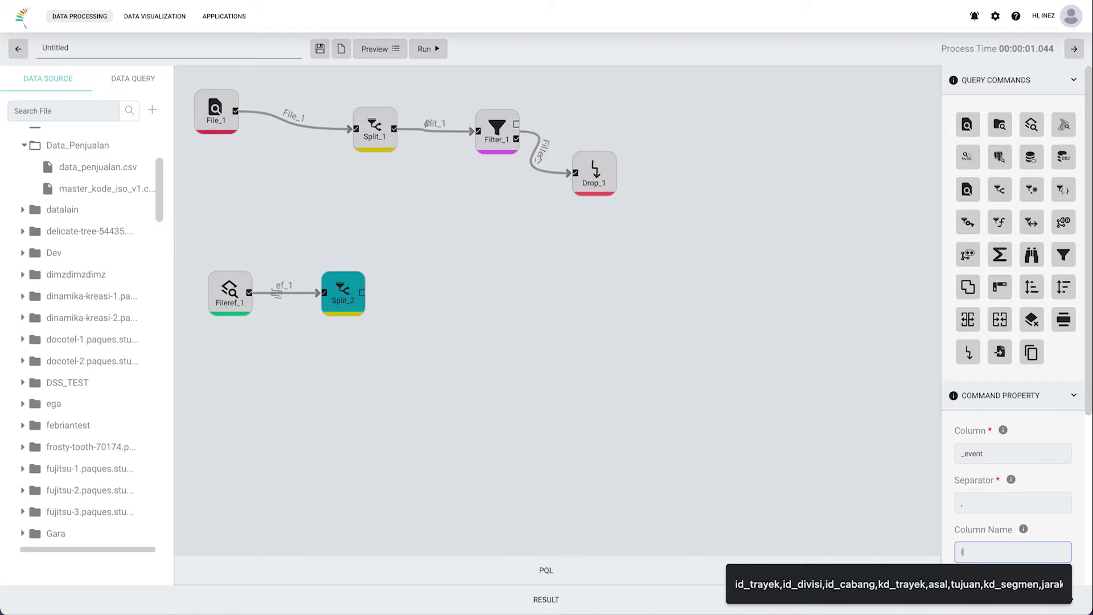
{"action": "type", "text": ",provisn"}
{"action": "key", "text": "BackSpace"}
{"action": "key", "text": "BackSpace"}
{"action": "type", "text": "nsi"}
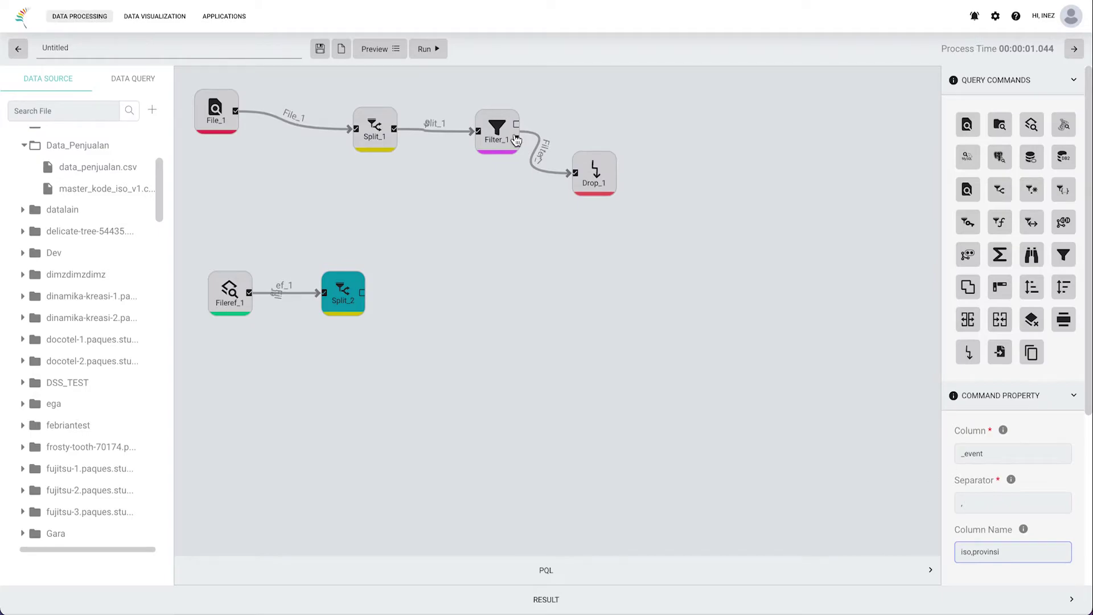
{"action": "left_click", "coordinate": [443, 47]}
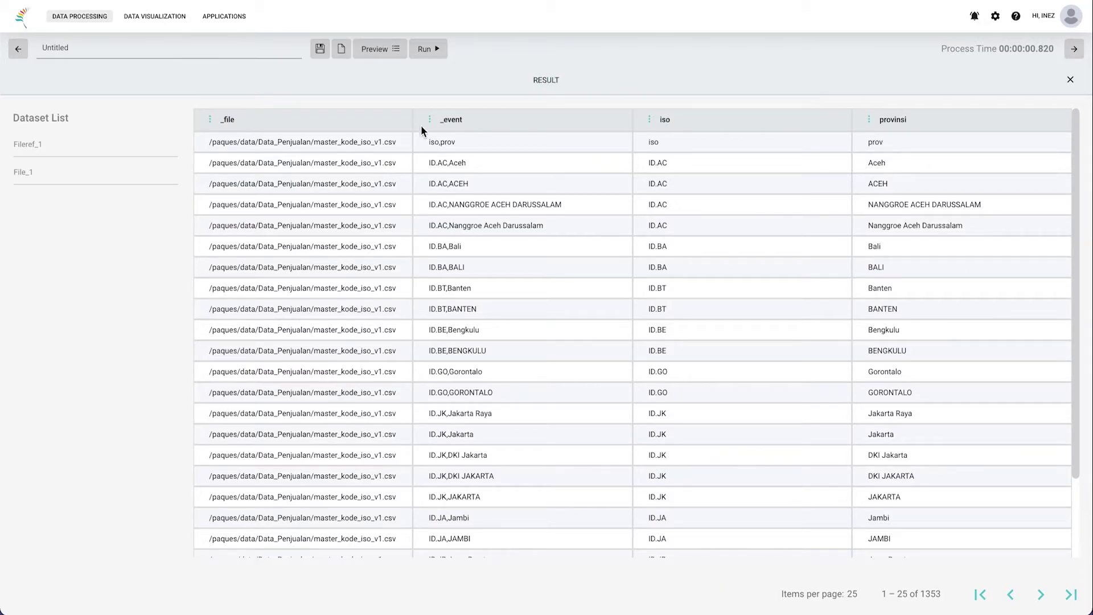
Step: Inspect the new iso and provinsi columns and the header-like first row in the results
{"action": "left_click_drag", "start_coordinate": [442, 140], "coordinate": [508, 141]}
{"action": "left_click_drag", "start_coordinate": [698, 127], "coordinate": [648, 117]}
{"action": "left_click_drag", "start_coordinate": [924, 124], "coordinate": [864, 120]}
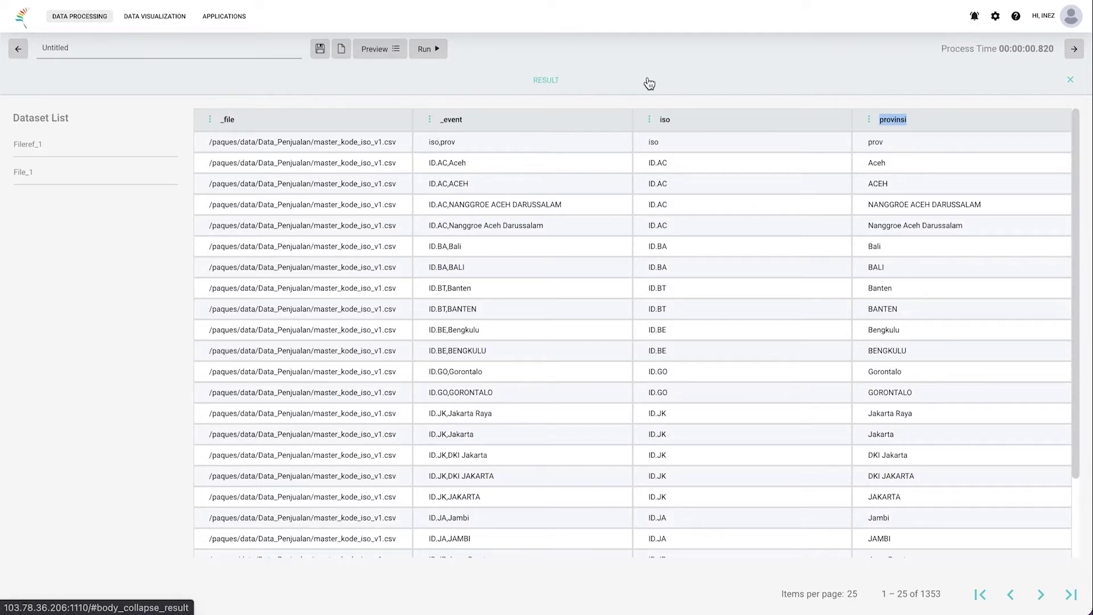
{"action": "left_click_drag", "start_coordinate": [204, 147], "coordinate": [448, 143]}
{"action": "left_click", "coordinate": [450, 142]}
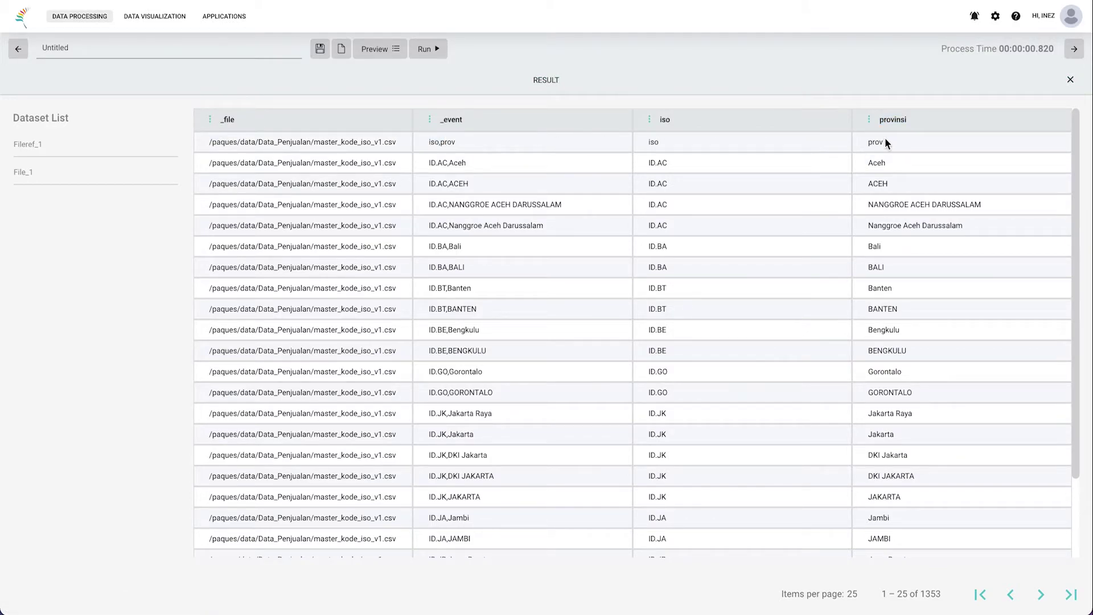
{"action": "left_click_drag", "start_coordinate": [628, 147], "coordinate": [205, 149]}
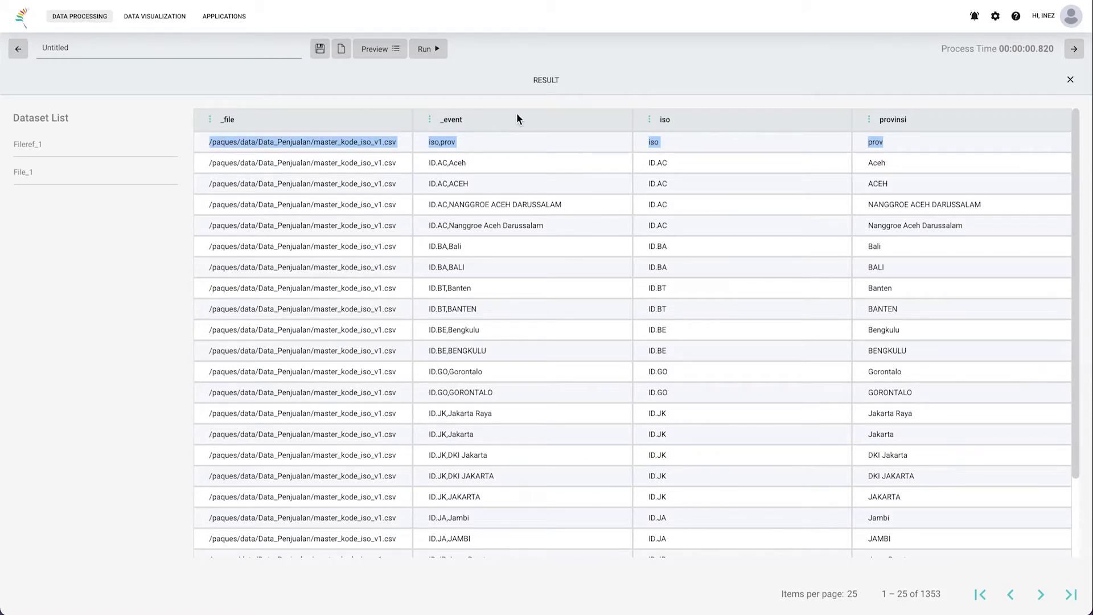
Step: Add a Filter_2 node on the canvas fed by Split_2's output
{"action": "left_click", "coordinate": [632, 86]}
{"action": "left_click_drag", "start_coordinate": [1062, 256], "coordinate": [444, 305]}
{"action": "left_click_drag", "start_coordinate": [362, 293], "coordinate": [426, 302]}
Step: Set Filter_2's formula to iso=='iso' and run the query
{"action": "left_click", "coordinate": [972, 454]}
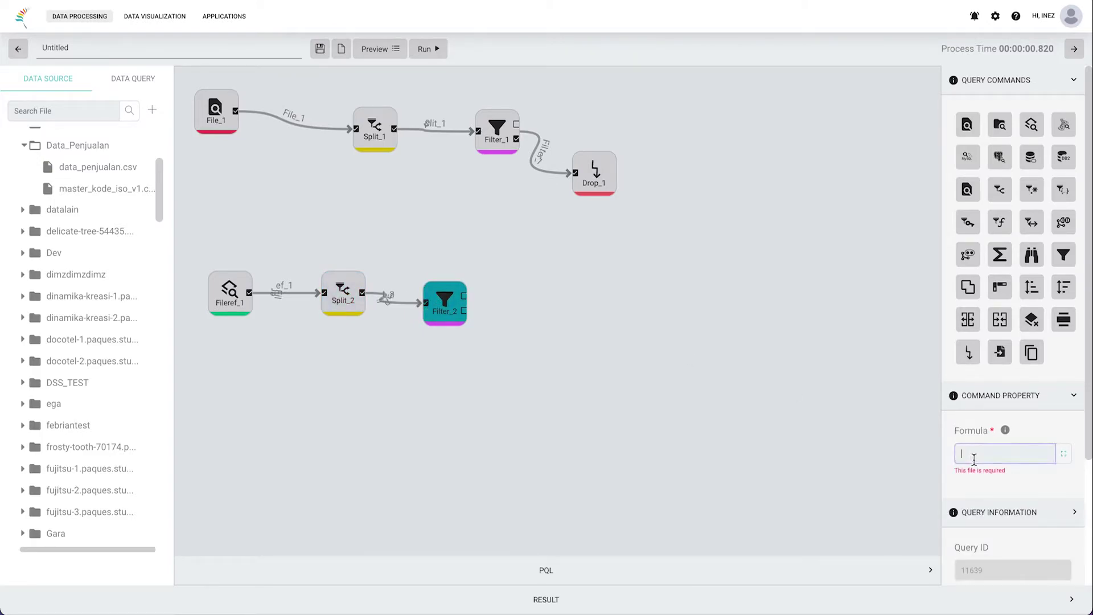
{"action": "type", "text": "iso=='iso"}
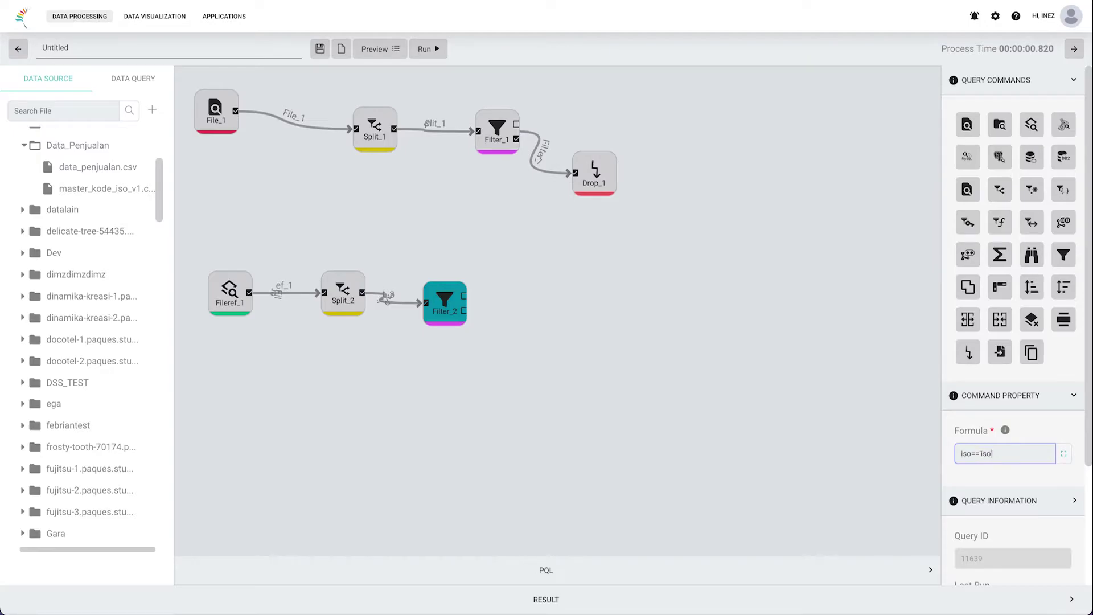
{"action": "left_click", "coordinate": [428, 49]}
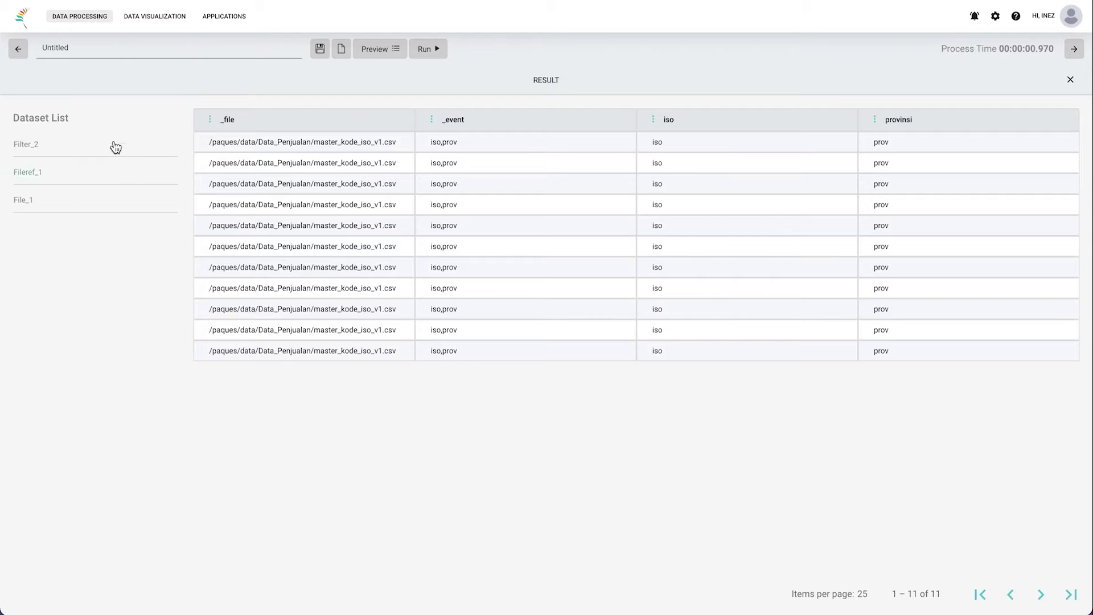
Step: Compare Filter_2's 11 repeated header rows with Fileref_1 and File_1 results, then return to the canvas
{"action": "left_click", "coordinate": [68, 172]}
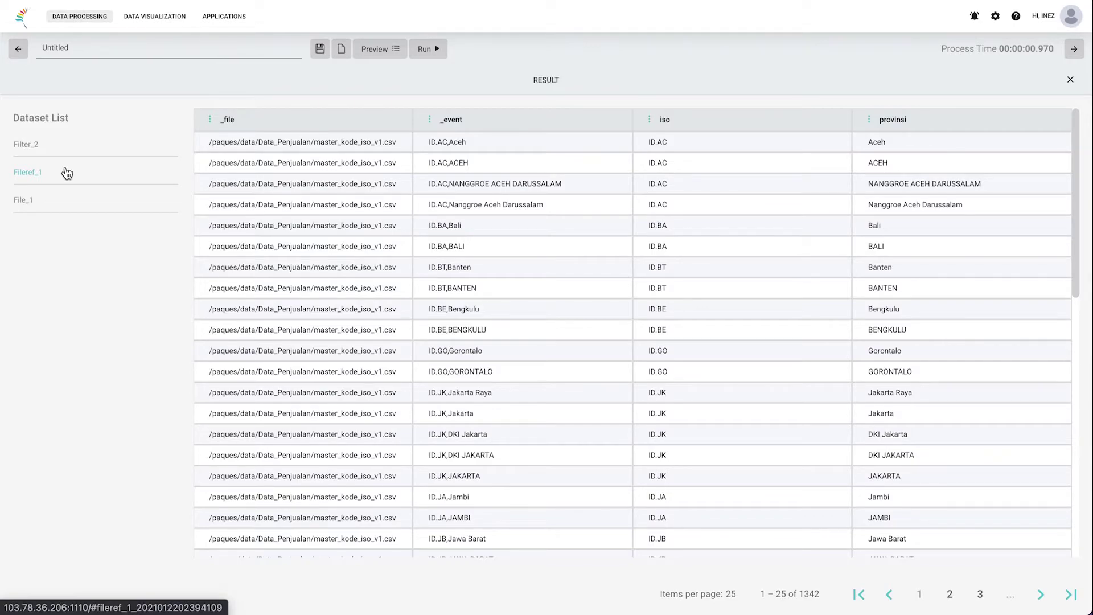
{"action": "left_click", "coordinate": [62, 151]}
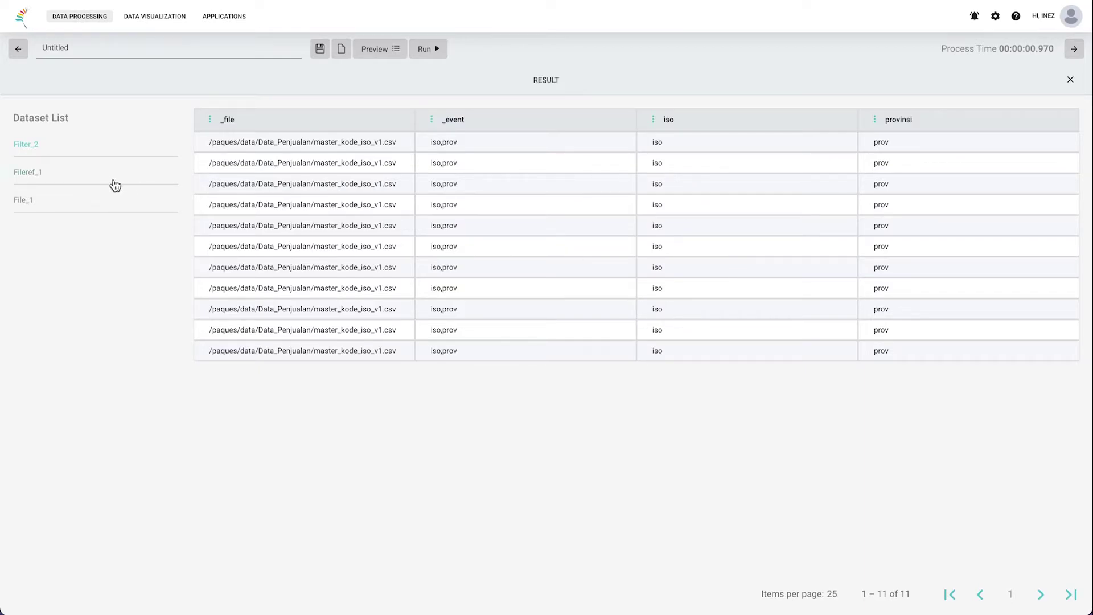
{"action": "left_click", "coordinate": [91, 173]}
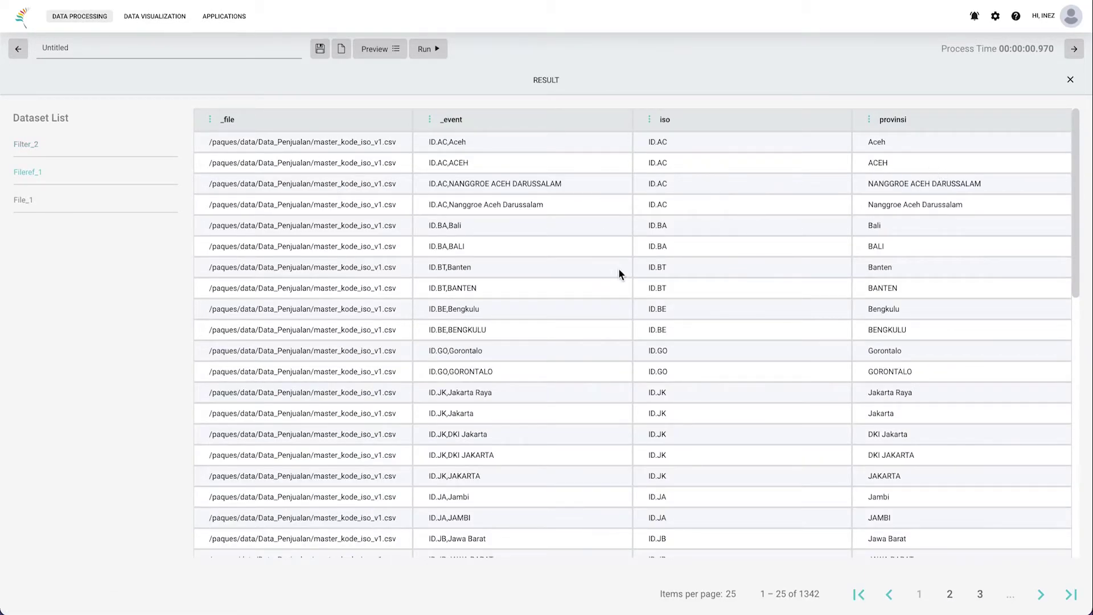
{"action": "left_click", "coordinate": [27, 200]}
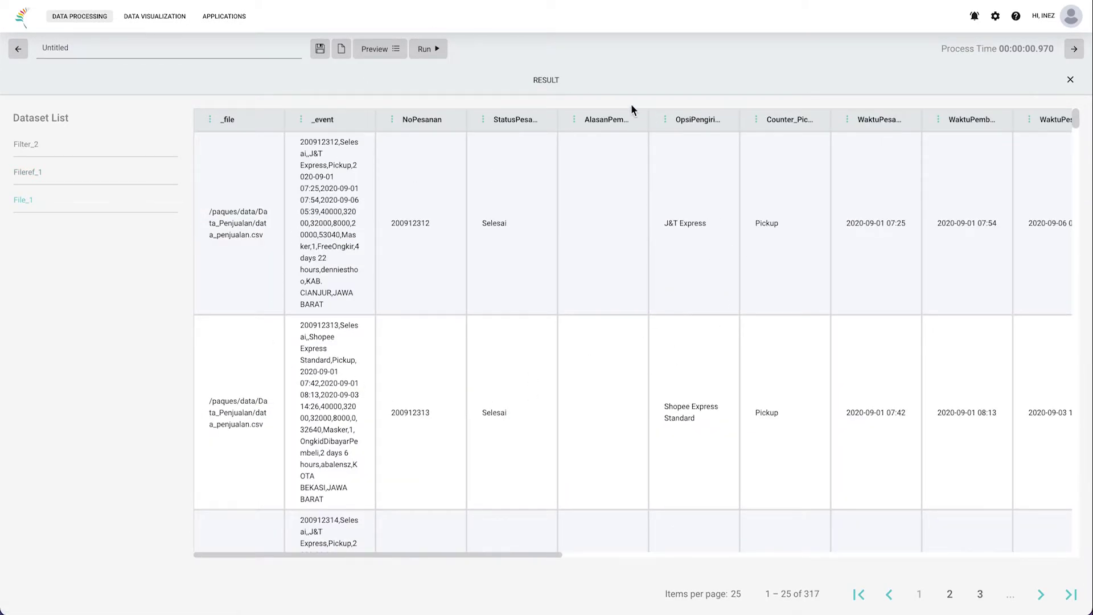
{"action": "left_click", "coordinate": [646, 76]}
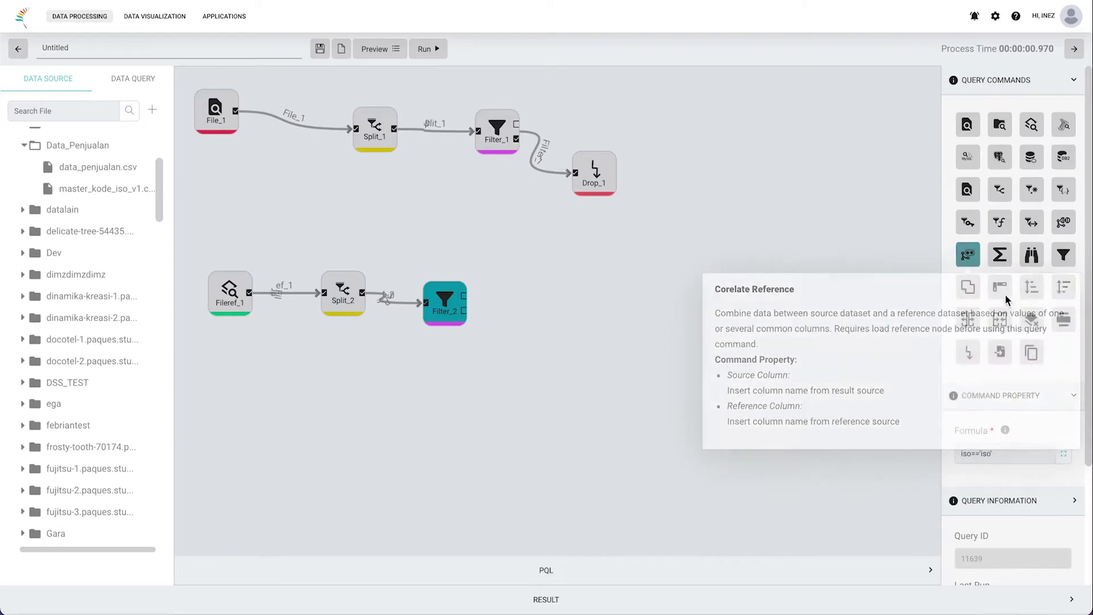
Step: Add a Drop_2 step fed by Filter_2's output and run the query
{"action": "left_click_drag", "start_coordinate": [968, 352], "coordinate": [511, 340]}
{"action": "left_click_drag", "start_coordinate": [515, 342], "coordinate": [558, 351]}
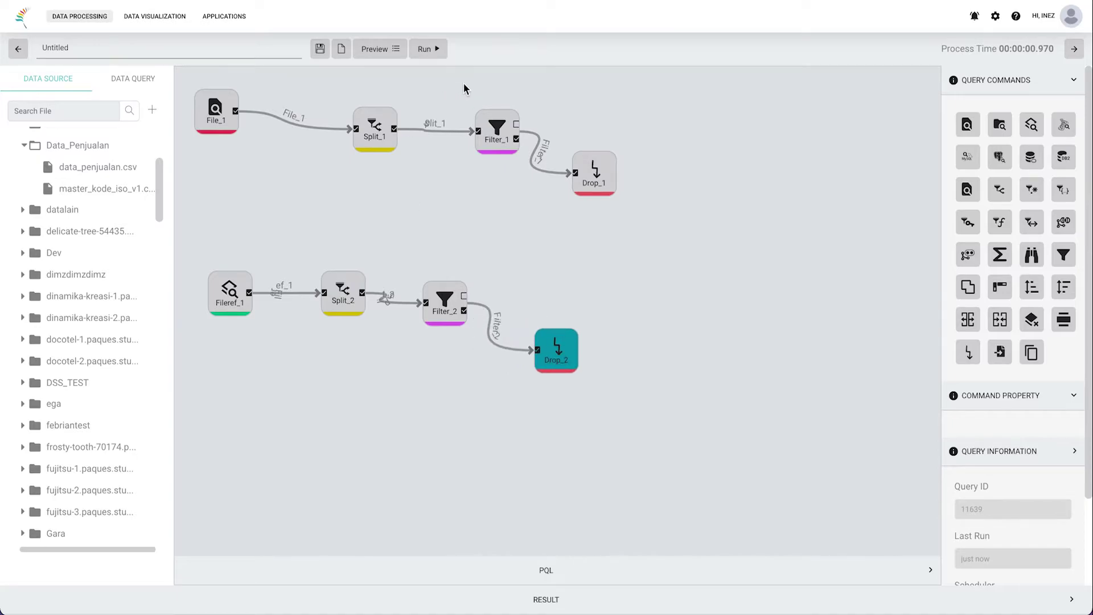
{"action": "left_click", "coordinate": [438, 48]}
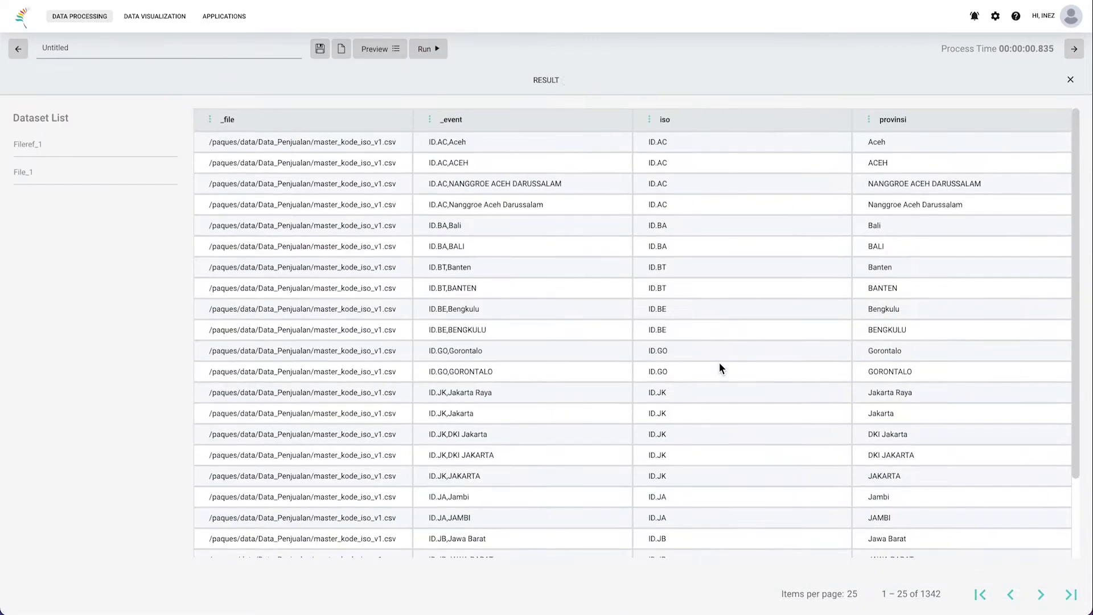
Step: Browse the File_1 sales results out to the rightmost columns
{"action": "left_click", "coordinate": [26, 172]}
{"action": "left_click", "coordinate": [78, 147]}
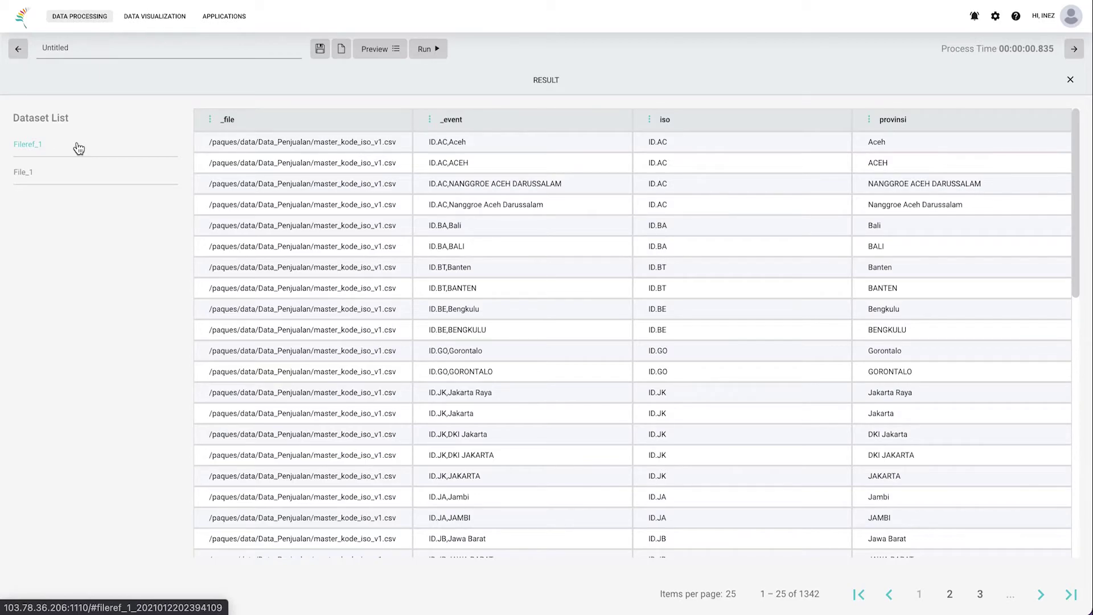
{"action": "left_click", "coordinate": [68, 179]}
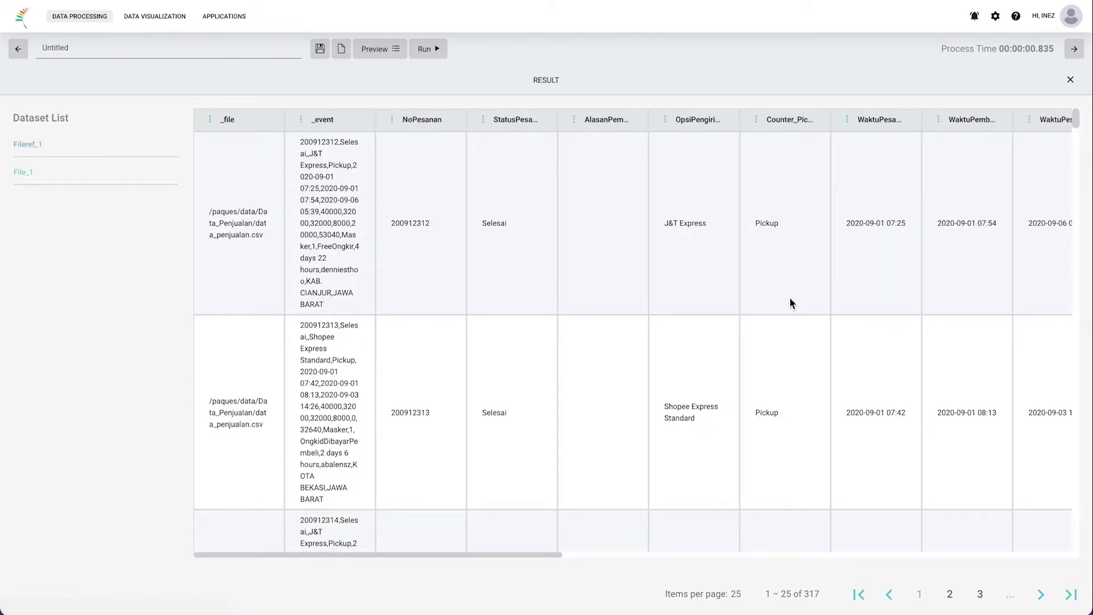
{"action": "scroll", "coordinate": [790, 300], "scroll_direction": "right", "scroll_amount": 10}
{"action": "scroll", "coordinate": [790, 303], "scroll_direction": "right", "scroll_amount": 2}
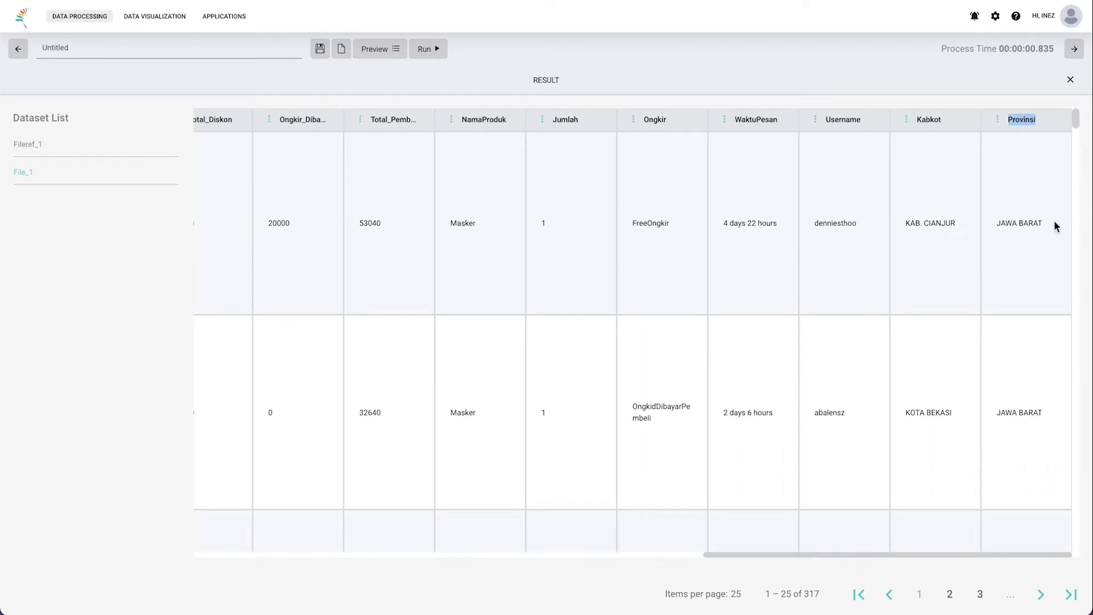
{"action": "left_click_drag", "start_coordinate": [1052, 221], "coordinate": [995, 223]}
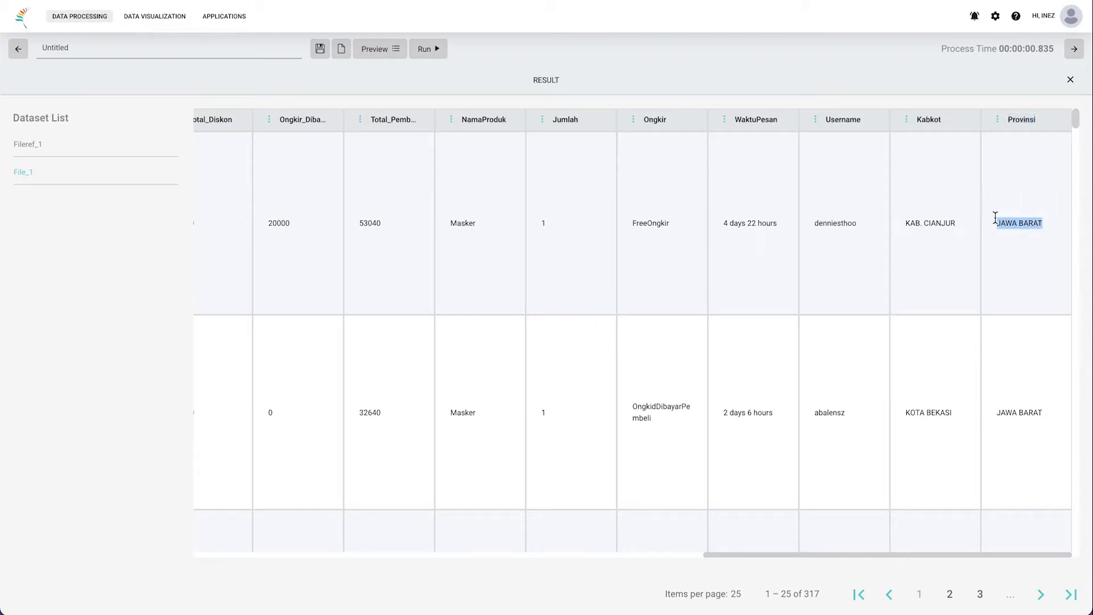
{"action": "scroll", "coordinate": [1035, 395], "scroll_direction": "down", "scroll_amount": 5}
{"action": "scroll", "coordinate": [1035, 395], "scroll_direction": "down", "scroll_amount": 5}
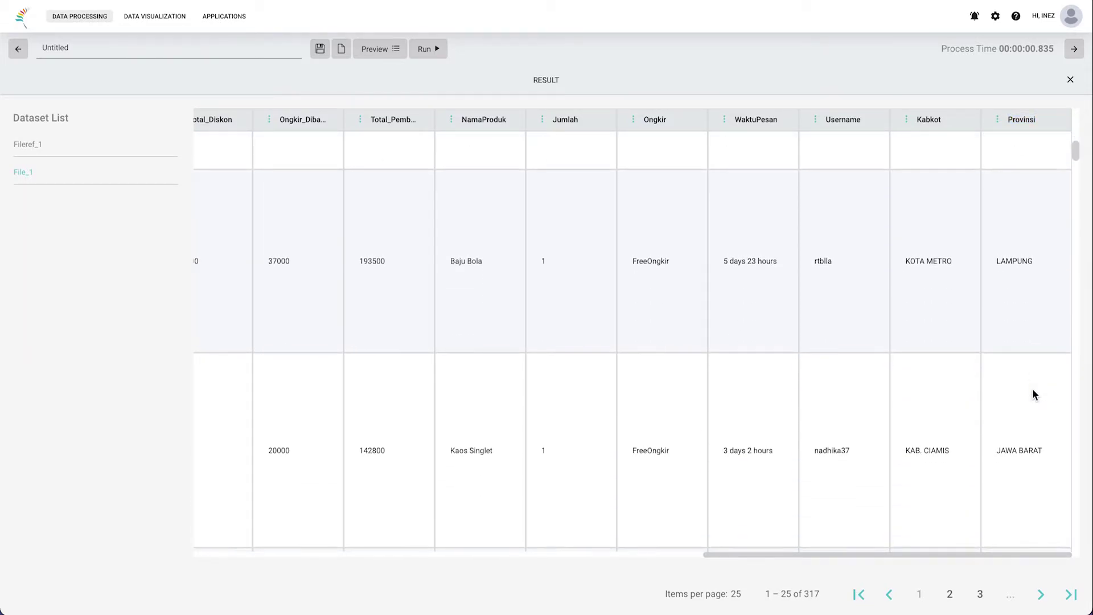
{"action": "scroll", "coordinate": [1036, 395], "scroll_direction": "down", "scroll_amount": 5}
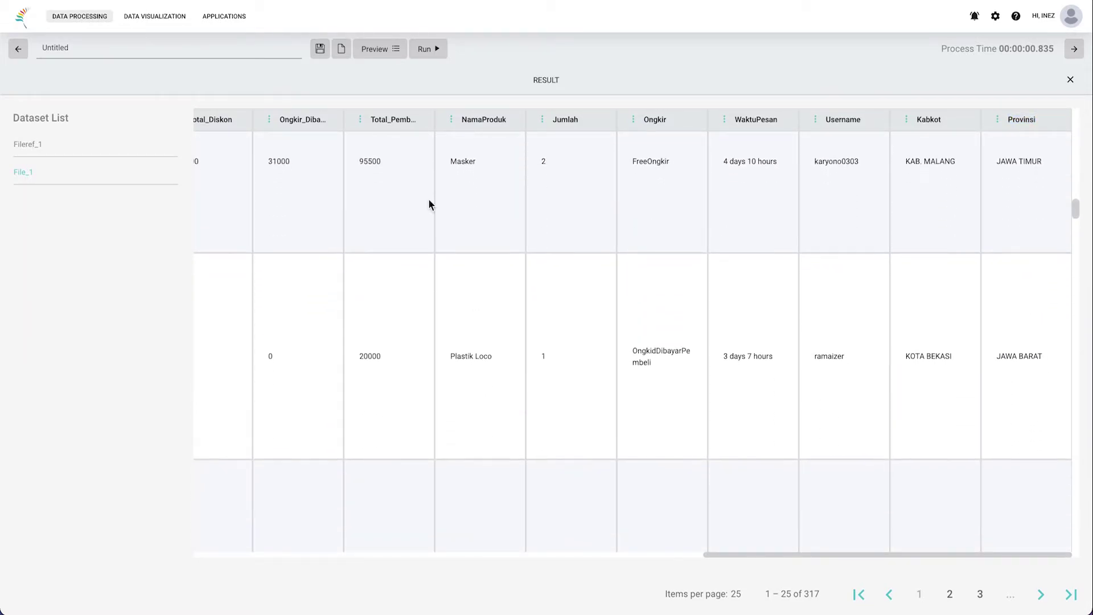
Step: Browse the Fileref_1 ISO results, highlighting JAWA BARAT and its ID.JB iso code
{"action": "left_click", "coordinate": [64, 156]}
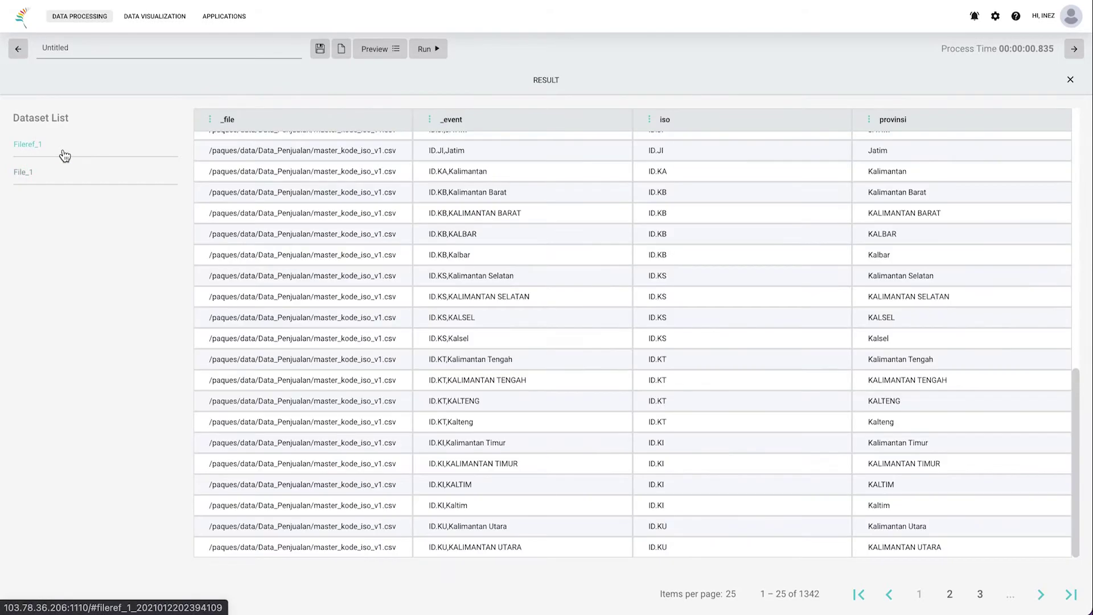
{"action": "scroll", "coordinate": [676, 135], "scroll_direction": "up", "scroll_amount": 1}
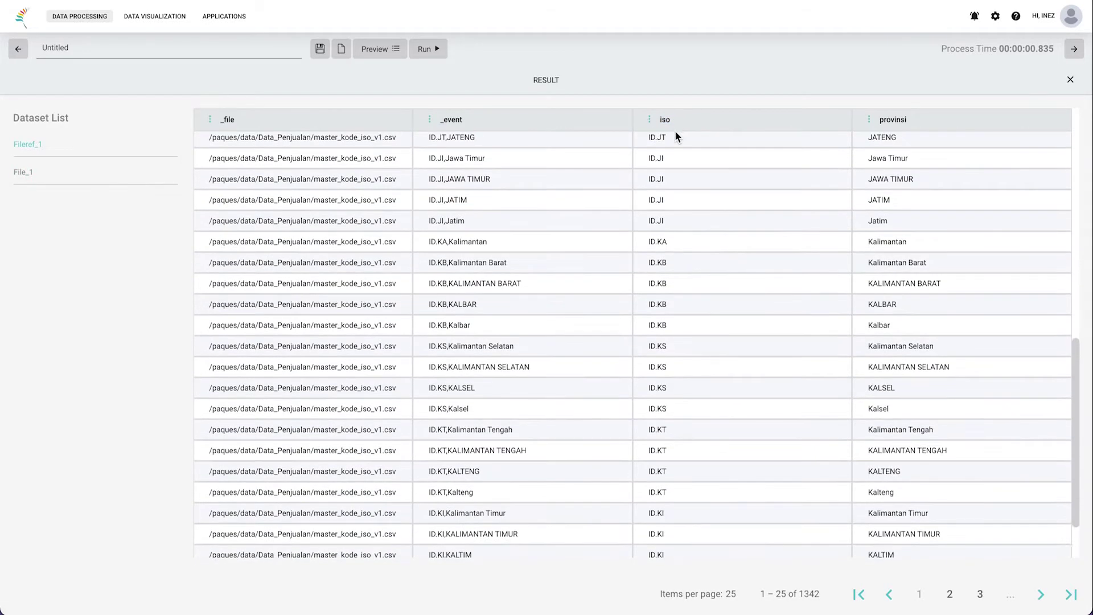
{"action": "scroll", "coordinate": [856, 265], "scroll_direction": "up", "scroll_amount": 6}
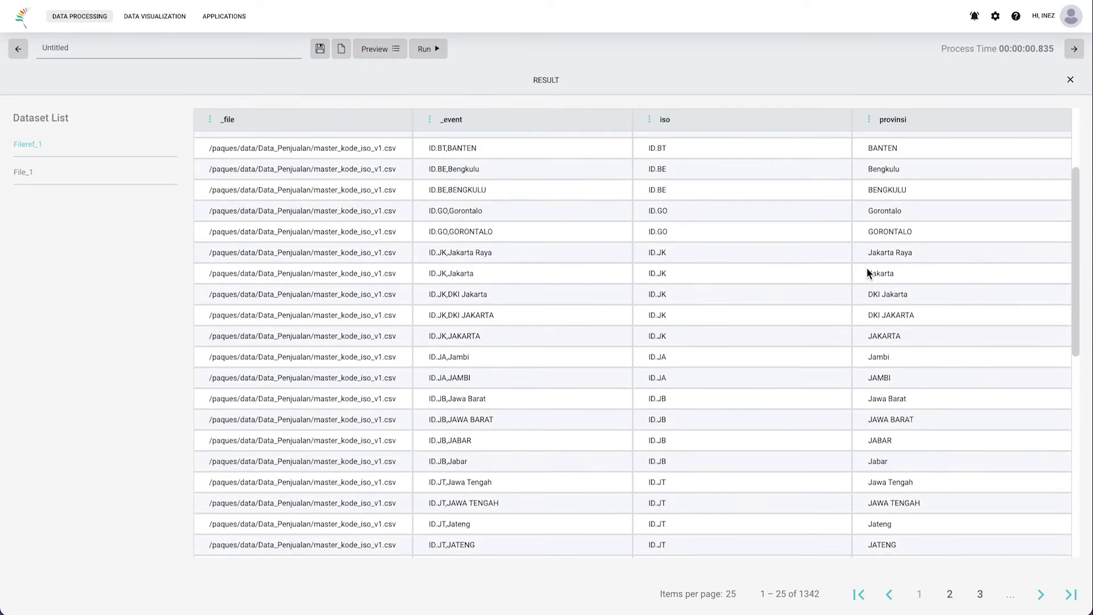
{"action": "scroll", "coordinate": [908, 465], "scroll_direction": "down", "scroll_amount": 2}
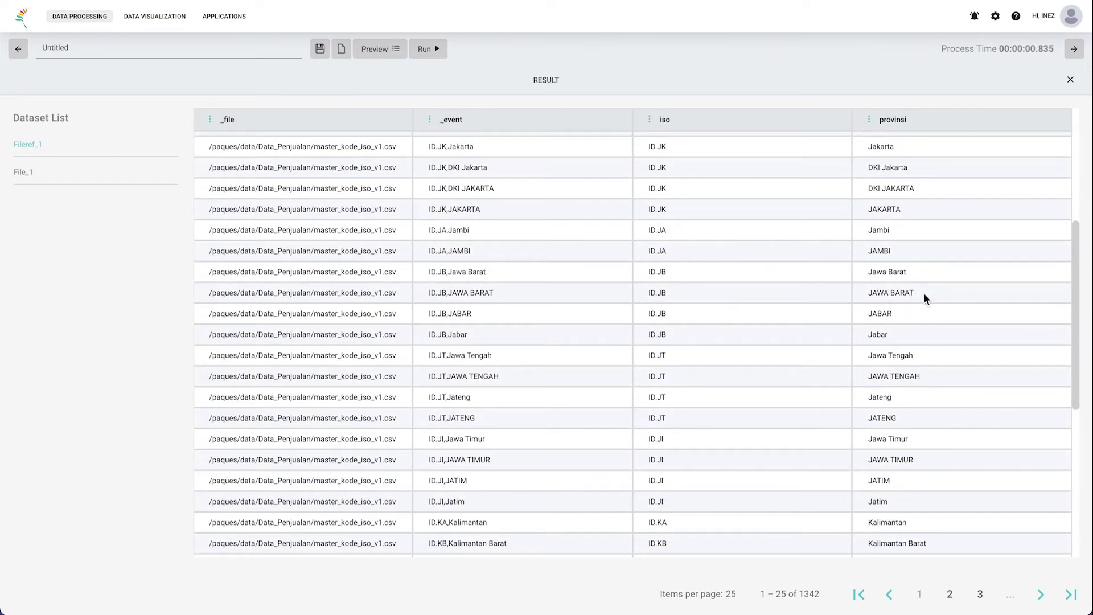
{"action": "left_click_drag", "start_coordinate": [922, 293], "coordinate": [866, 293]}
{"action": "left_click", "coordinate": [672, 292]}
Step: Add a View_1 step beside Drop_1 and connect Filter_1's output to it
{"action": "left_click", "coordinate": [664, 83]}
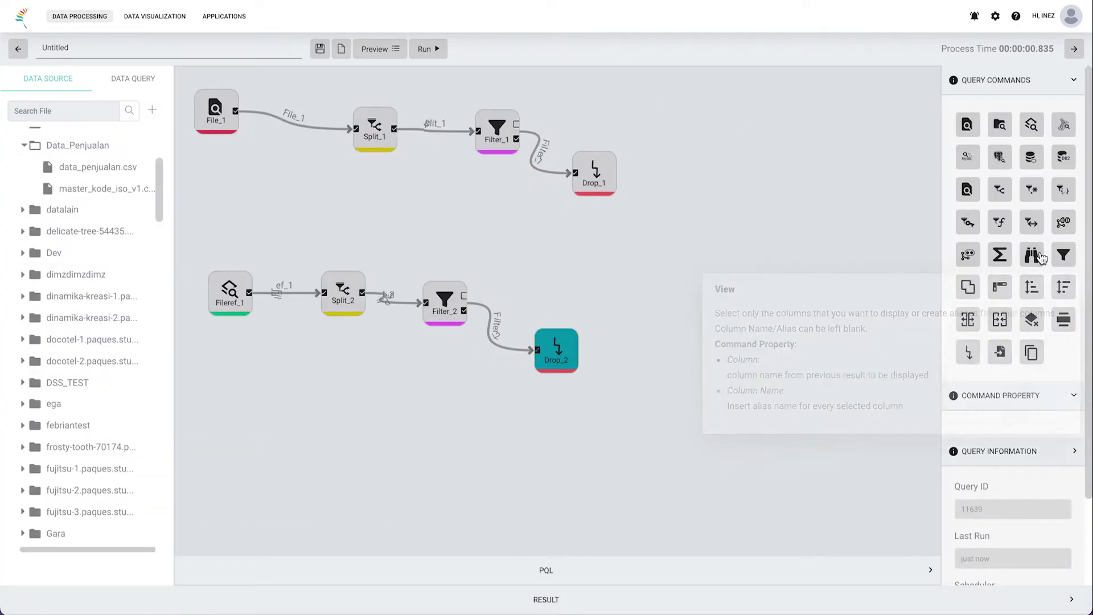
{"action": "mouse_move", "coordinate": [1040, 258]}
{"action": "left_click_drag", "start_coordinate": [1040, 258], "coordinate": [262, 436]}
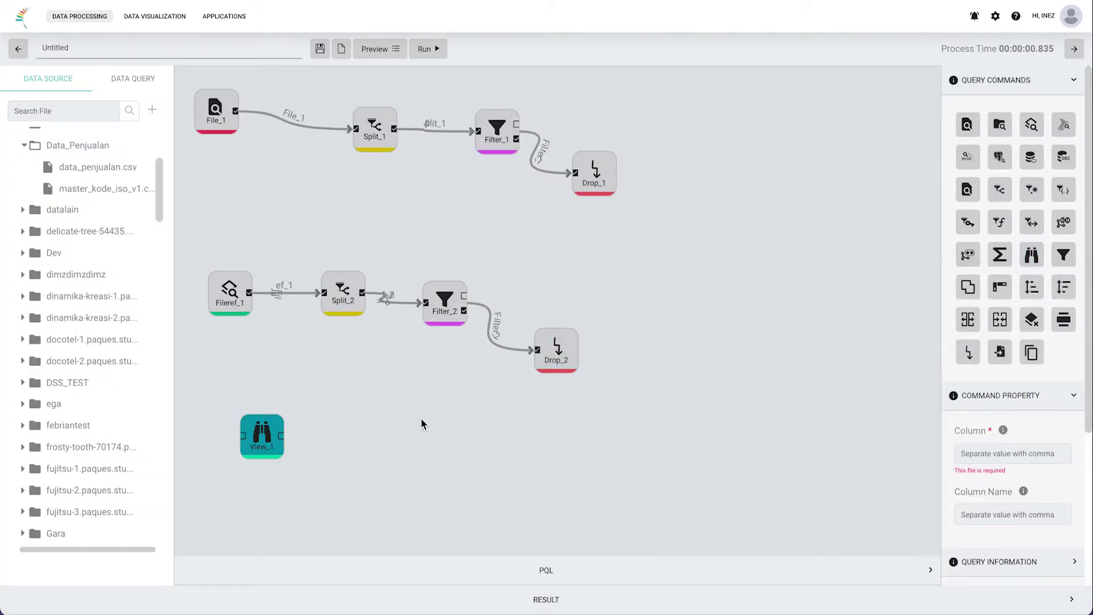
{"action": "left_click_drag", "start_coordinate": [264, 447], "coordinate": [600, 108]}
{"action": "left_click", "coordinate": [497, 130]}
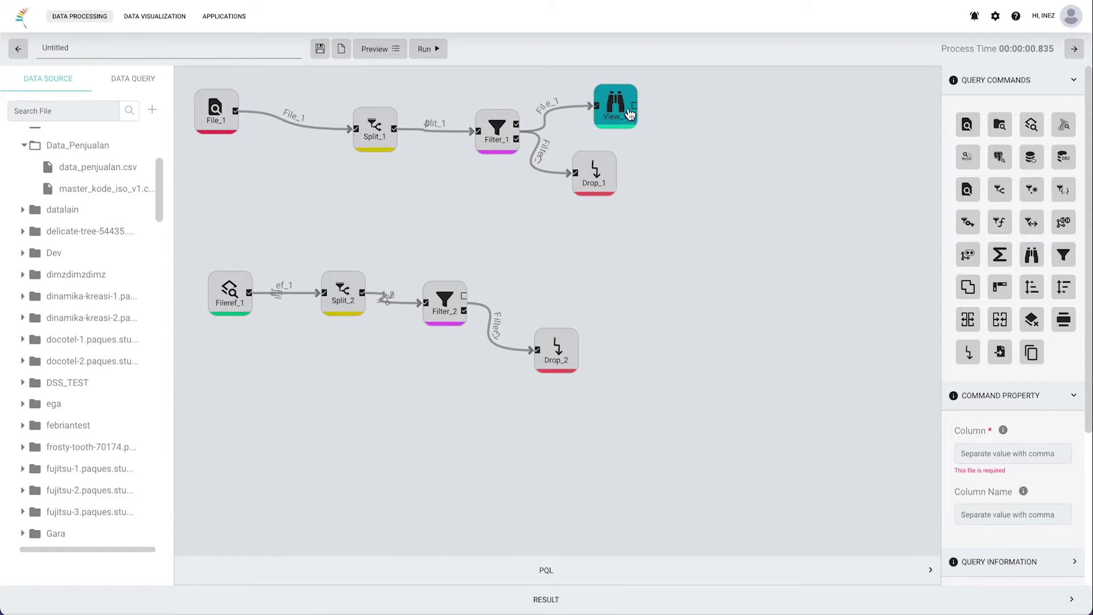
Step: Select all of Split_1's column names and focus View_1's Column field
{"action": "left_click", "coordinate": [379, 147]}
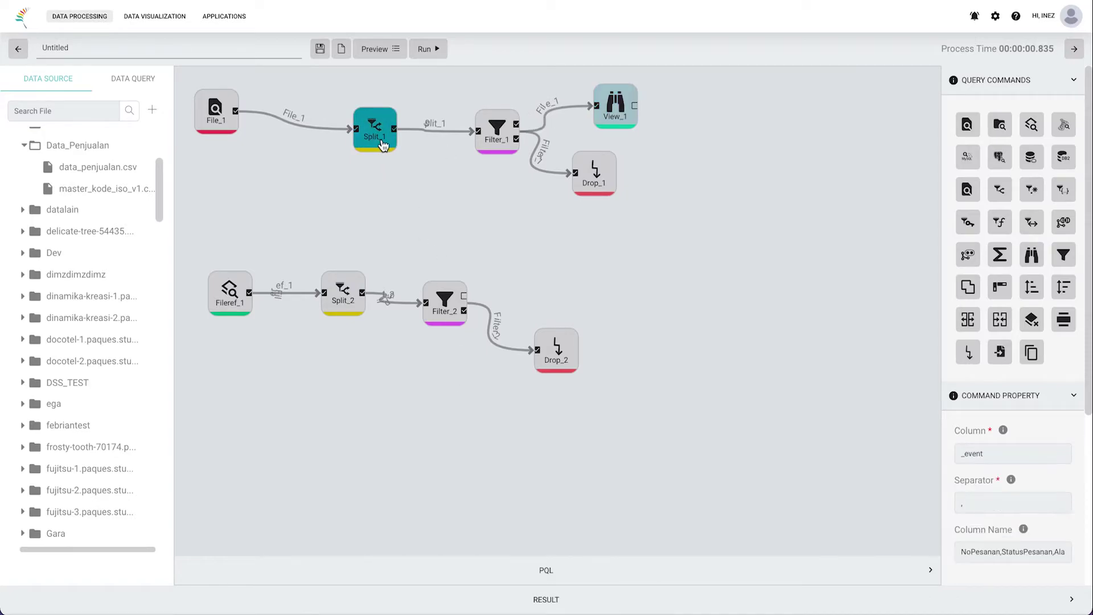
{"action": "left_click", "coordinate": [1038, 551]}
{"action": "key", "text": "ctrl+a"}
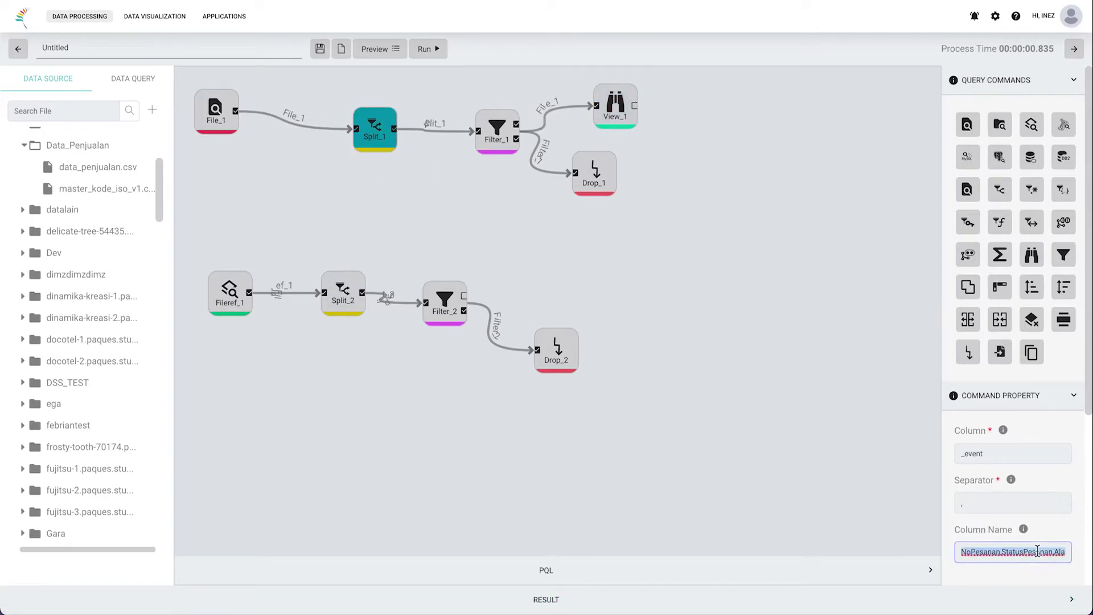
{"action": "left_click", "coordinate": [614, 108]}
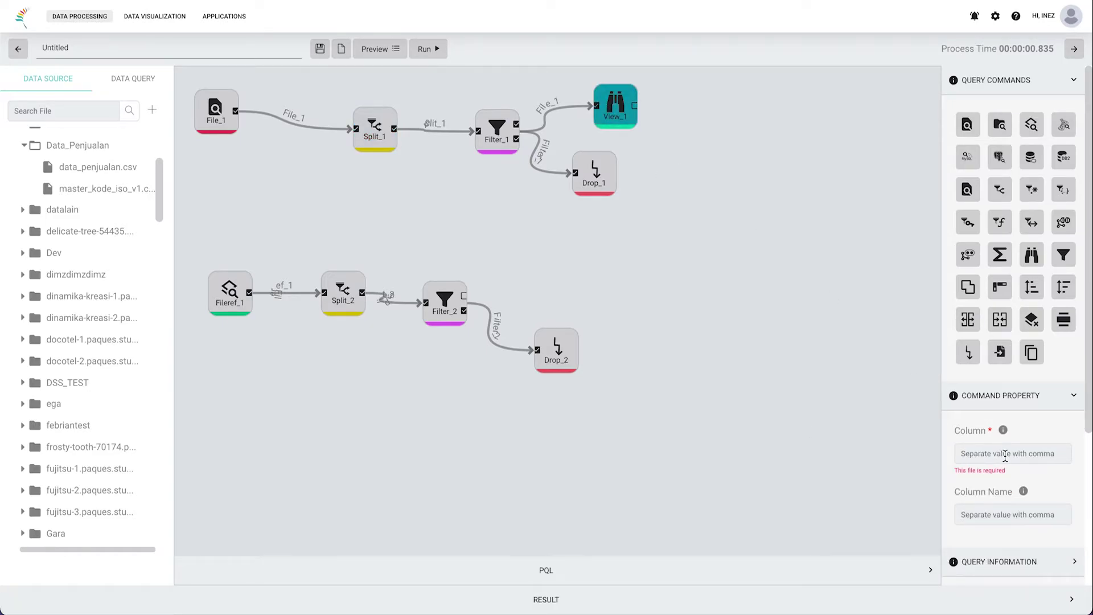
{"action": "left_click", "coordinate": [1005, 453]}
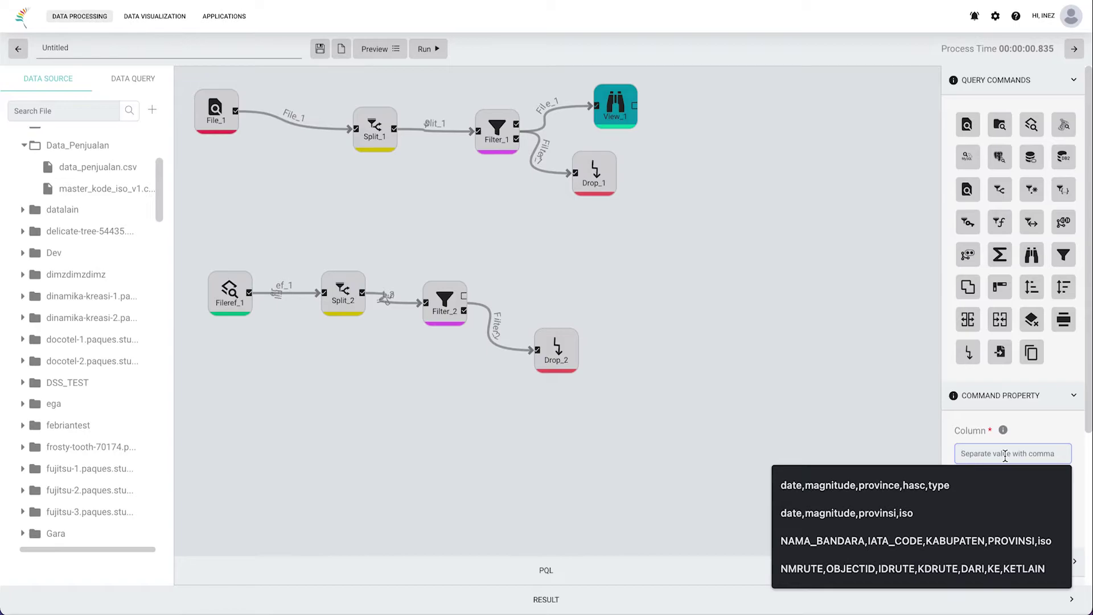
{"action": "left_click", "coordinate": [672, 595]}
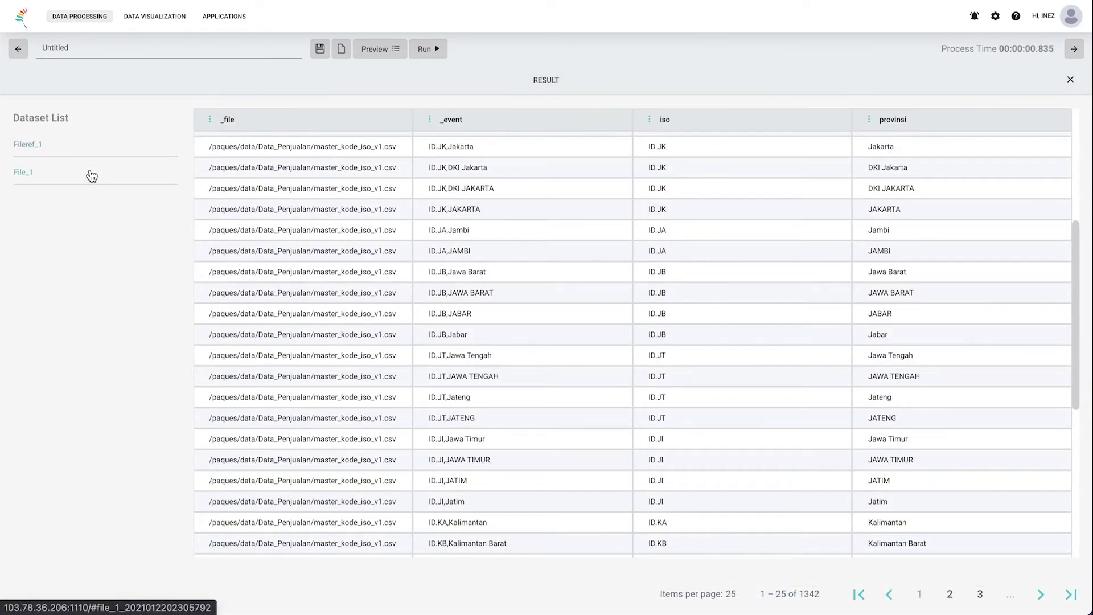
{"action": "left_click", "coordinate": [91, 175]}
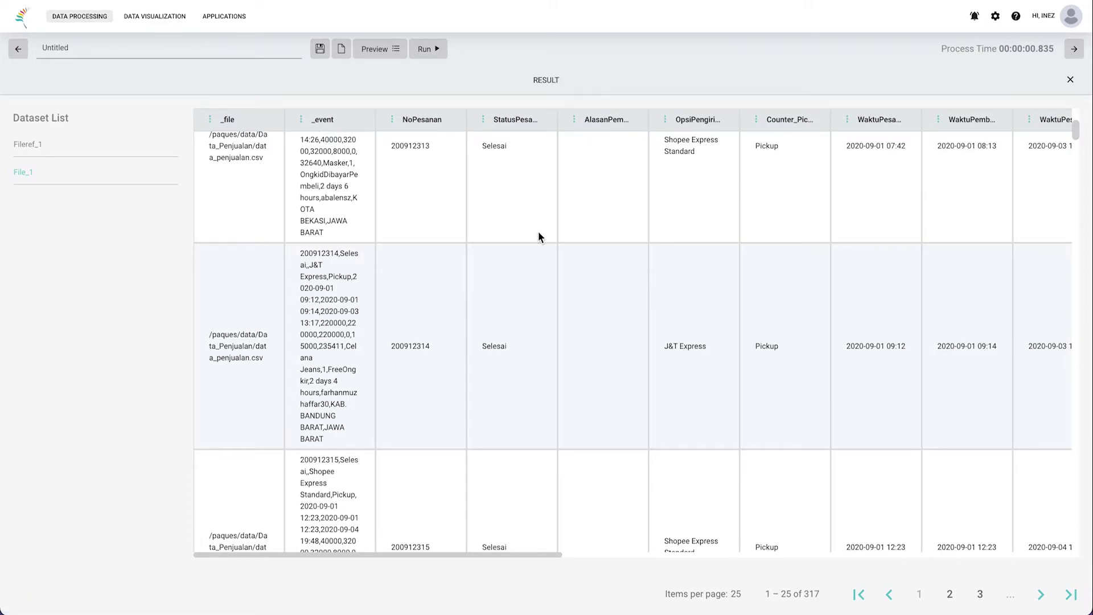
{"action": "scroll", "coordinate": [539, 231], "scroll_direction": "right", "scroll_amount": 3}
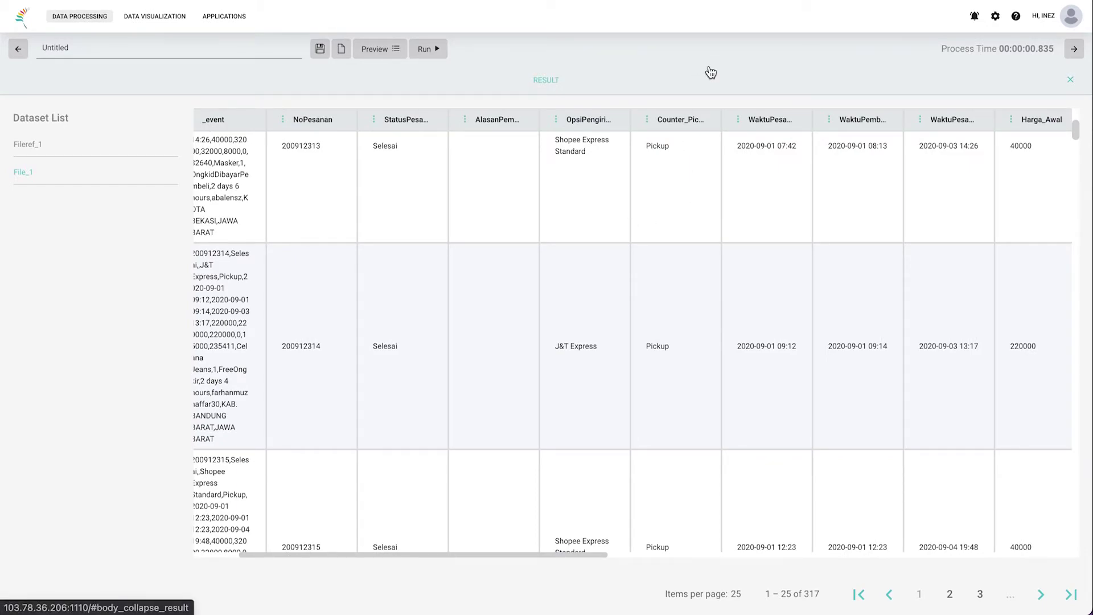
{"action": "left_click", "coordinate": [707, 96]}
Step: Paste the sales column list into View_1 and add a View_2 step fed by Filter_2
{"action": "left_click", "coordinate": [975, 454]}
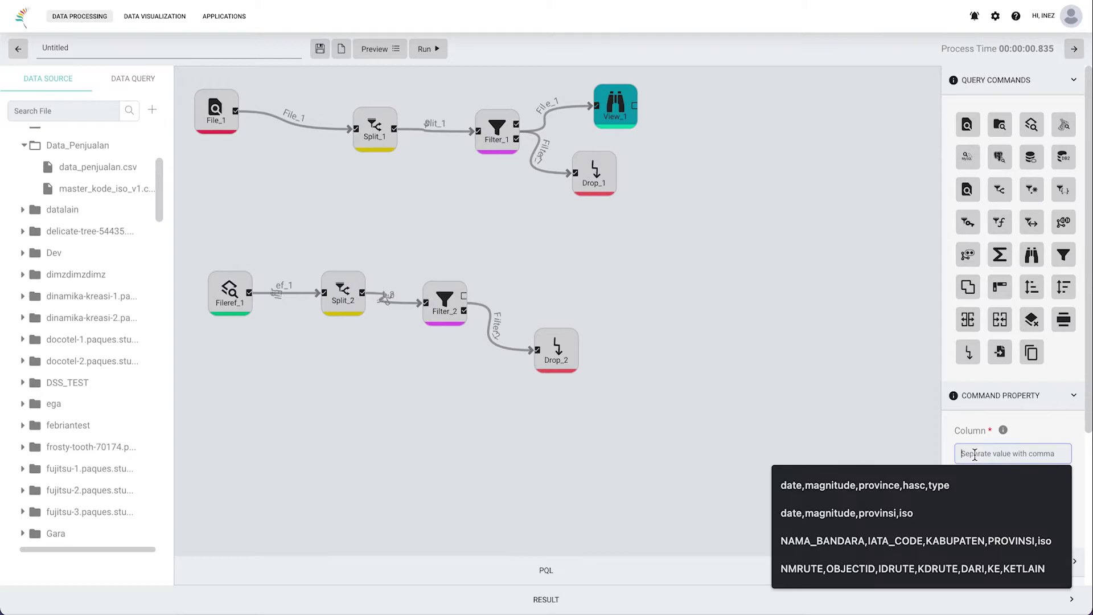
{"action": "key", "text": "ctrl+v"}
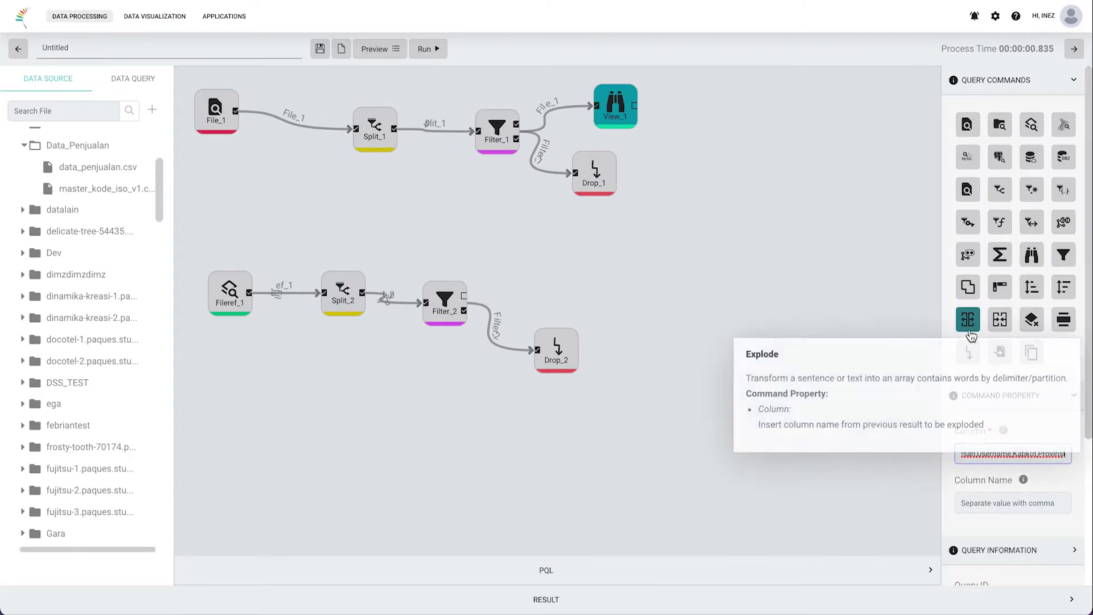
{"action": "left_click_drag", "start_coordinate": [1034, 259], "coordinate": [587, 292]}
{"action": "left_click_drag", "start_coordinate": [465, 296], "coordinate": [558, 279]}
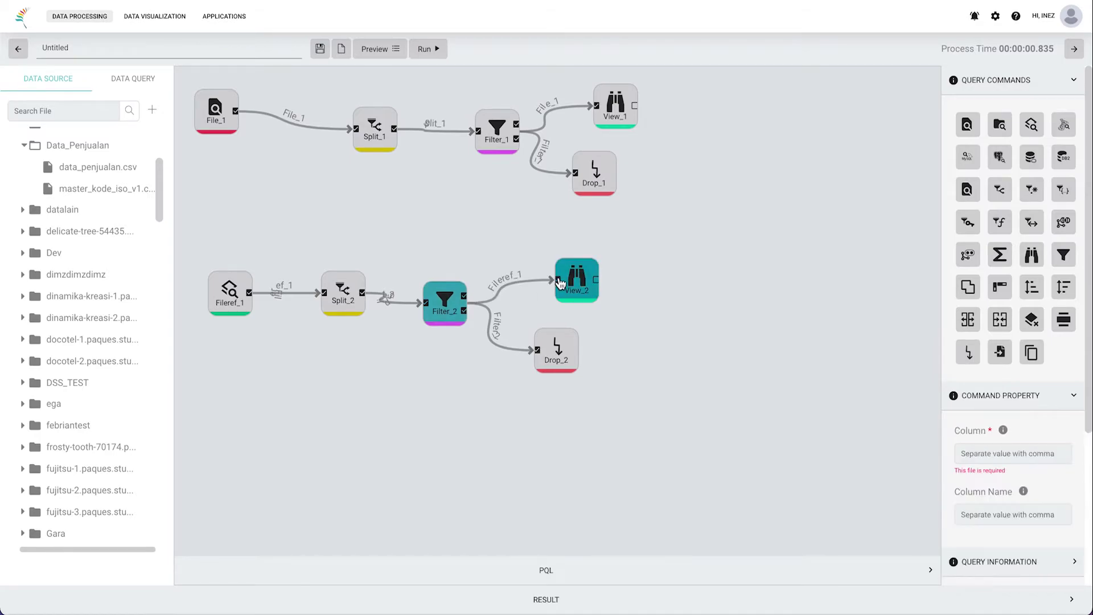
Step: Set View_2's columns to iso,provinsi and name them kode_iso,nama_provinsi
{"action": "left_click", "coordinate": [984, 449]}
{"action": "type", "text": "is"}
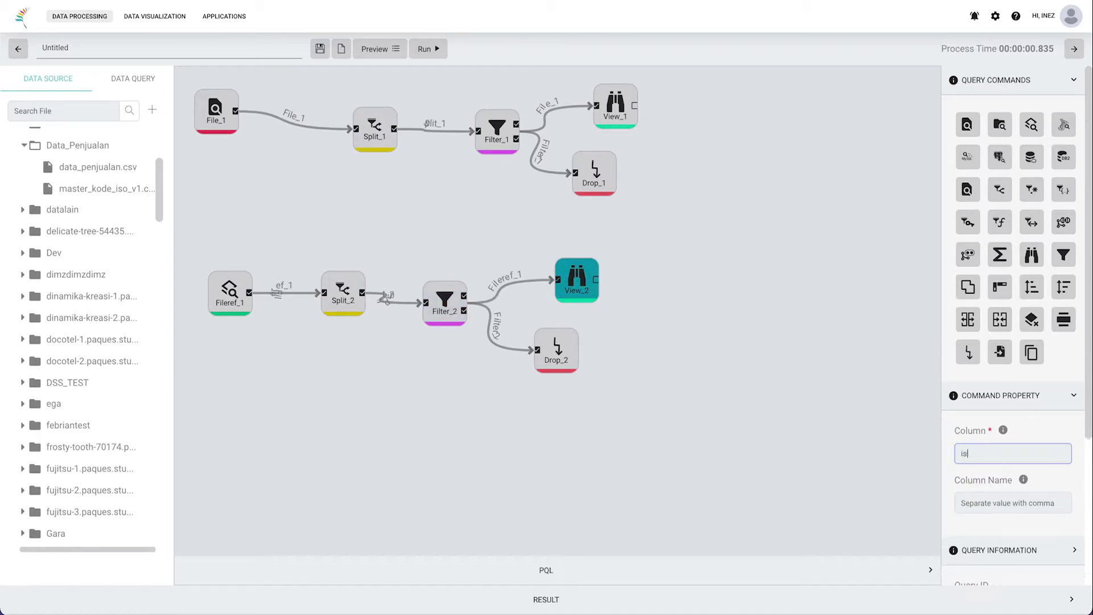
{"action": "type", "text": "o,provinsi"}
{"action": "left_click", "coordinate": [969, 501]}
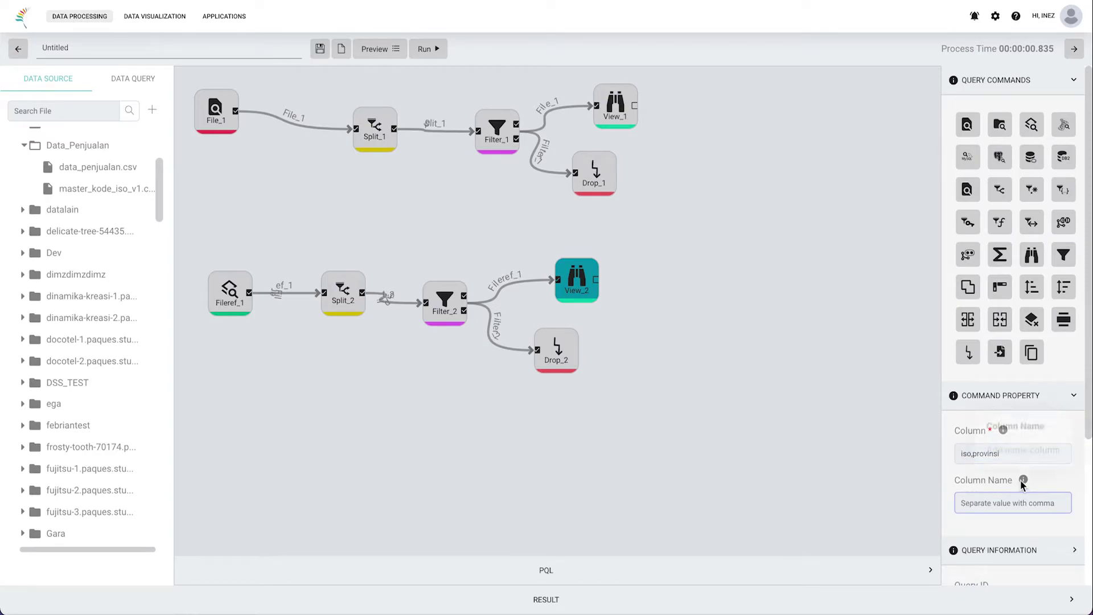
{"action": "left_click_drag", "start_coordinate": [953, 480], "coordinate": [1019, 481]}
{"action": "mouse_move", "coordinate": [1025, 479]}
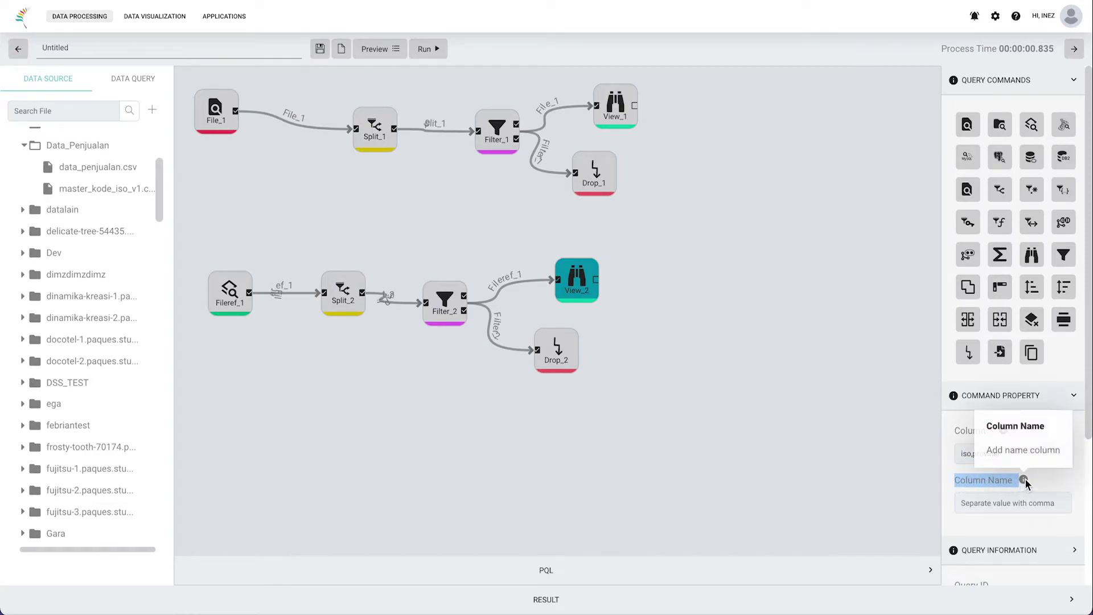
{"action": "left_click", "coordinate": [1019, 502]}
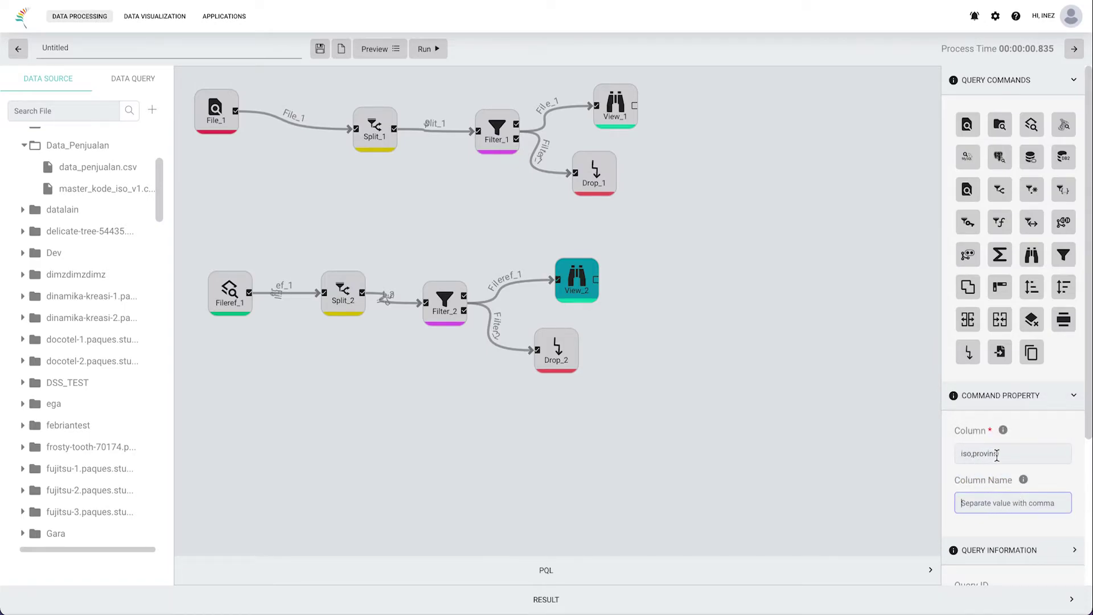
{"action": "left_click_drag", "start_coordinate": [1017, 453], "coordinate": [955, 451]}
{"action": "left_click", "coordinate": [974, 501]}
{"action": "type", "text": "kode_iso,nama_provinsi"}
Step: Run the query and compare View_1's order data with View_2's kode_iso and nama_provinsi table
{"action": "left_click", "coordinate": [438, 49]}
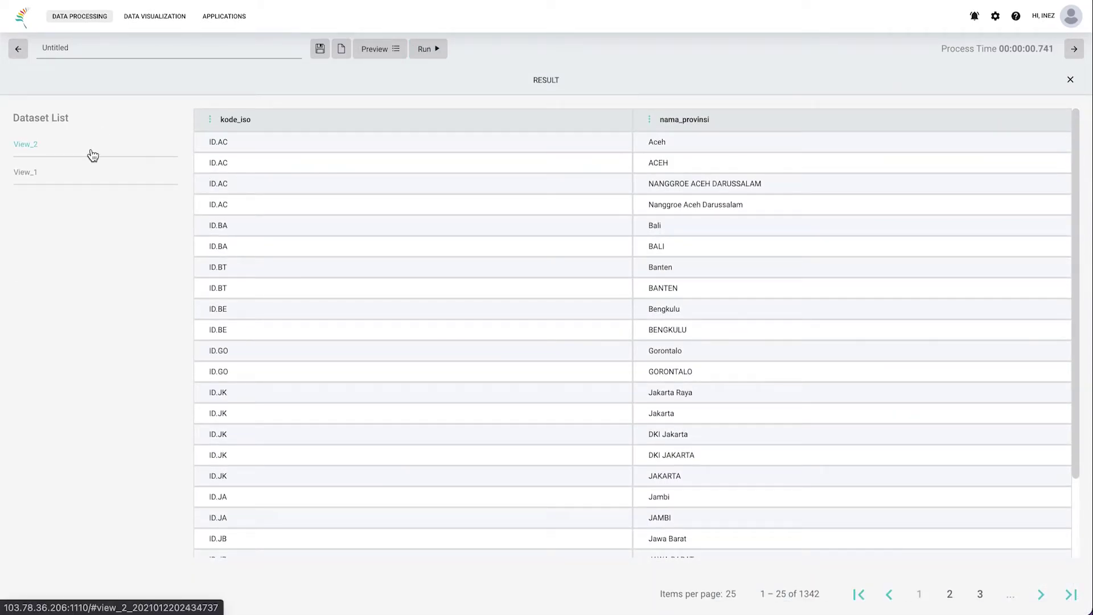
{"action": "left_click", "coordinate": [80, 173]}
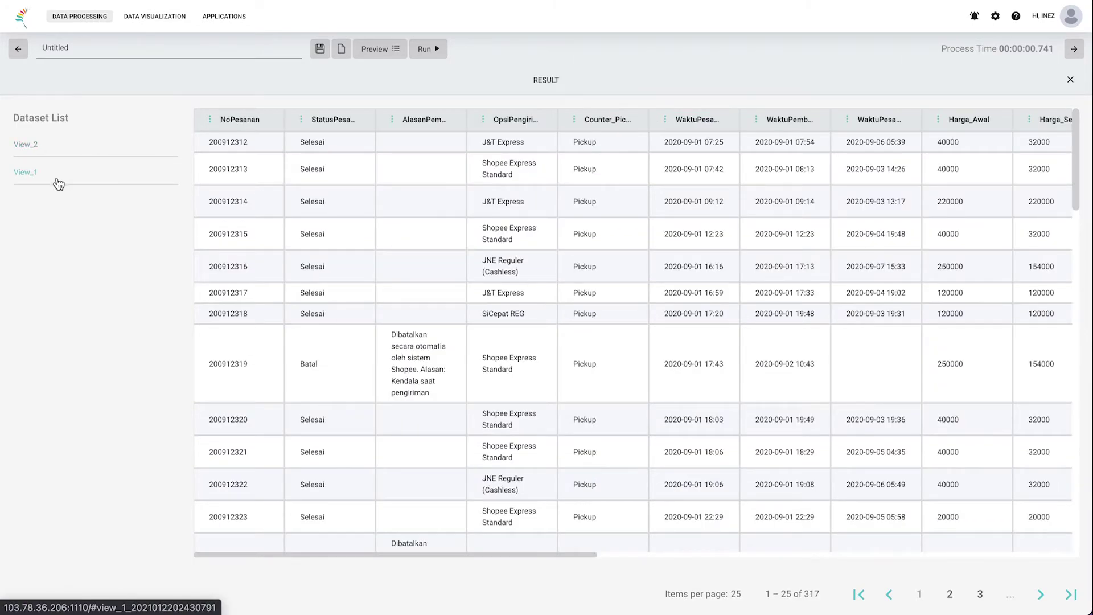
{"action": "scroll", "coordinate": [756, 288], "scroll_direction": "right", "scroll_amount": 10}
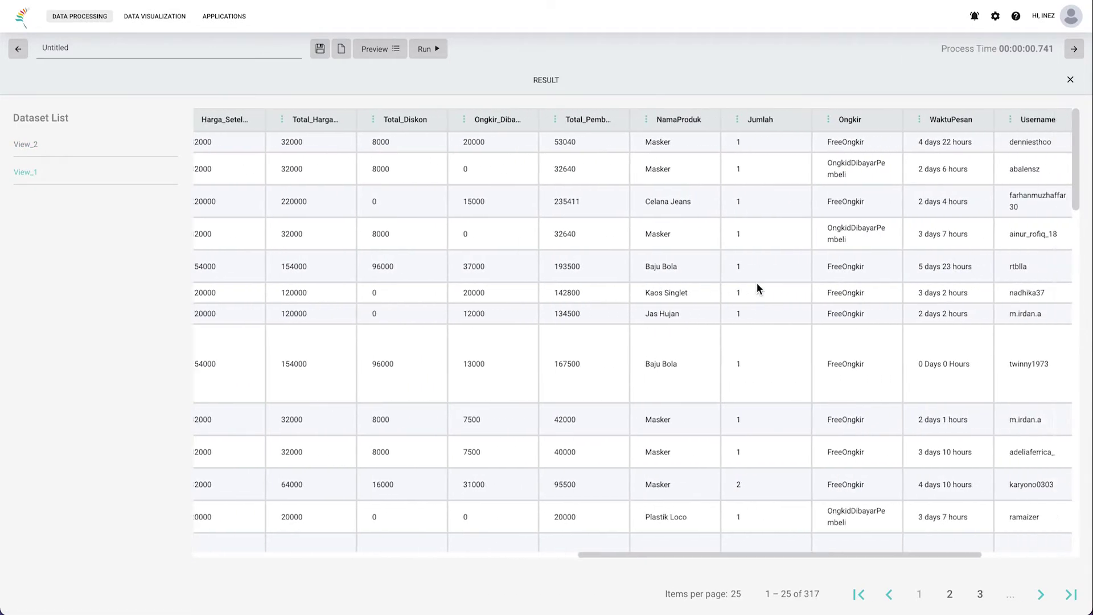
{"action": "scroll", "coordinate": [756, 282], "scroll_direction": "right", "scroll_amount": 2}
{"action": "left_click", "coordinate": [107, 149]}
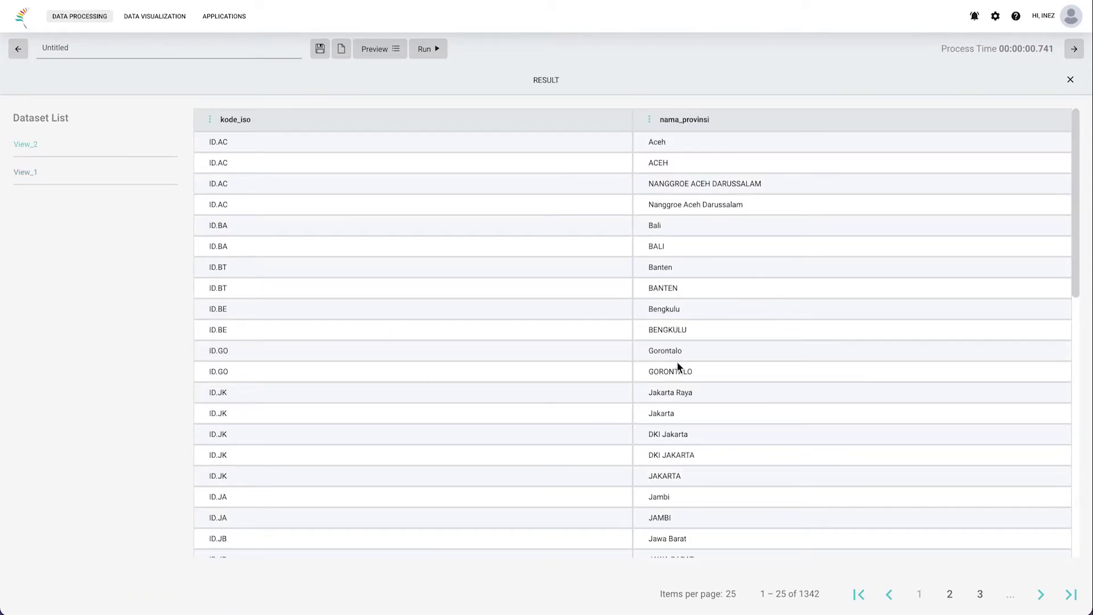
{"action": "left_click", "coordinate": [62, 174]}
{"action": "scroll", "coordinate": [901, 193], "scroll_direction": "right", "scroll_amount": 10}
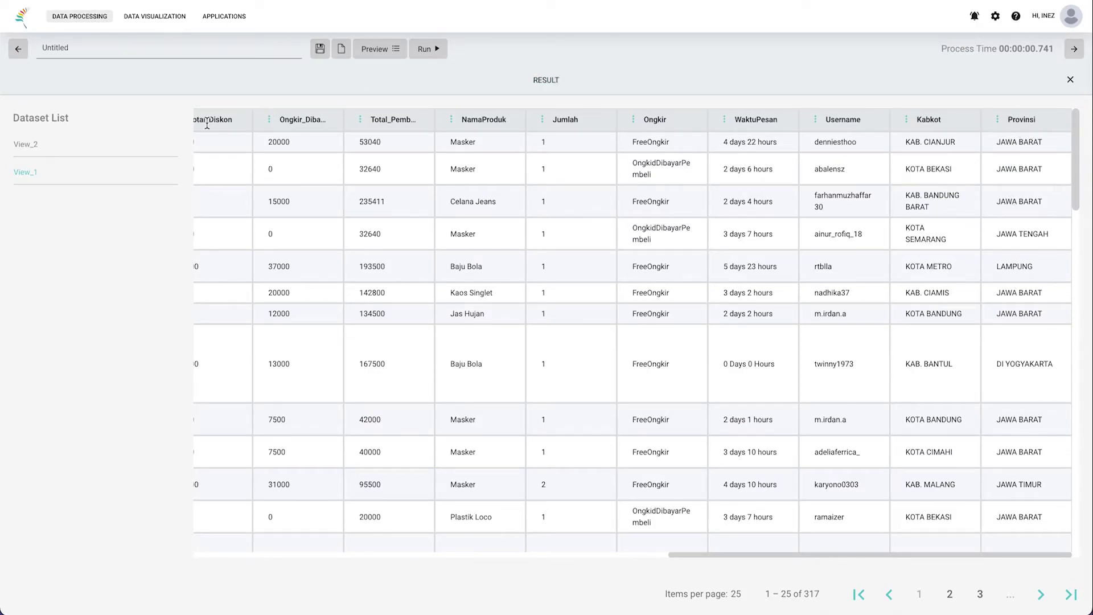
{"action": "left_click", "coordinate": [97, 146]}
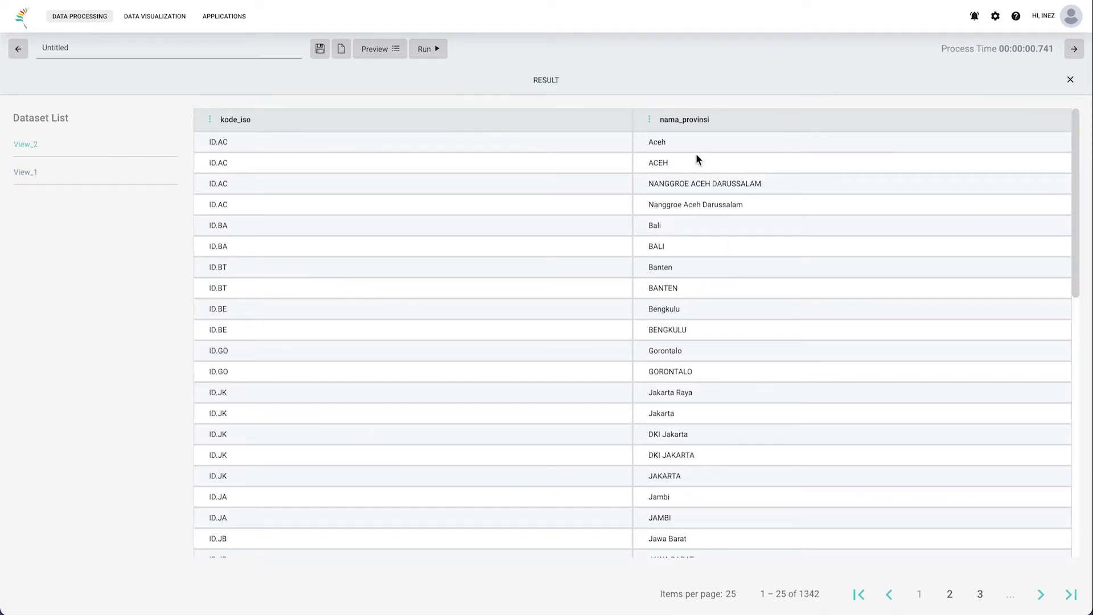
Step: Add a Corref_1 step taking View_1 as source and View_2 as reference
{"action": "left_click", "coordinate": [677, 80]}
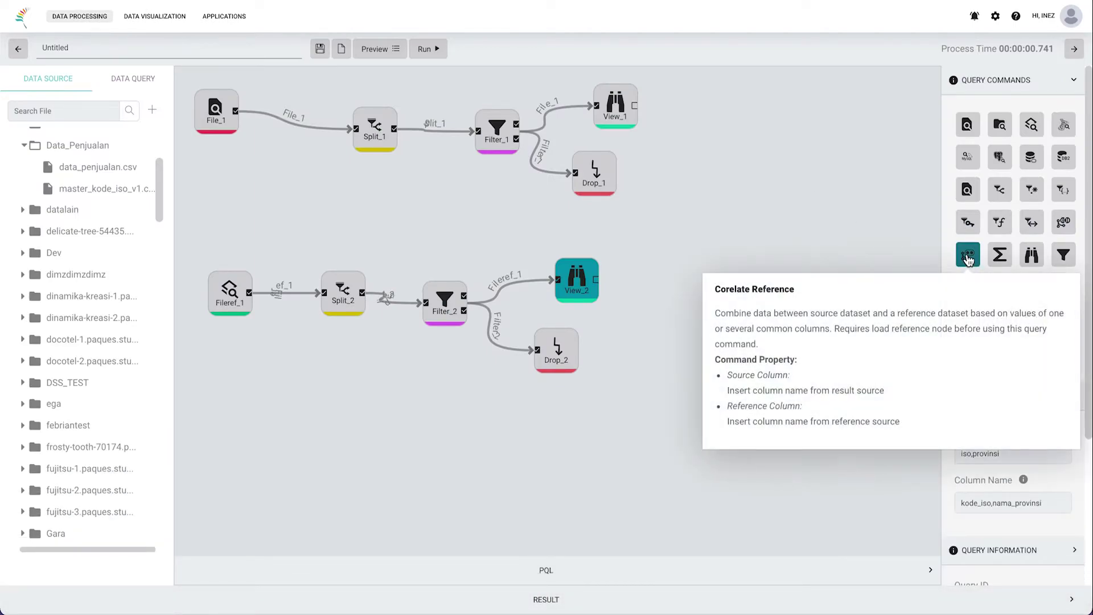
{"action": "left_click", "coordinate": [967, 259]}
{"action": "left_click_drag", "start_coordinate": [264, 434], "coordinate": [732, 224]}
{"action": "left_click_drag", "start_coordinate": [638, 108], "coordinate": [715, 224]}
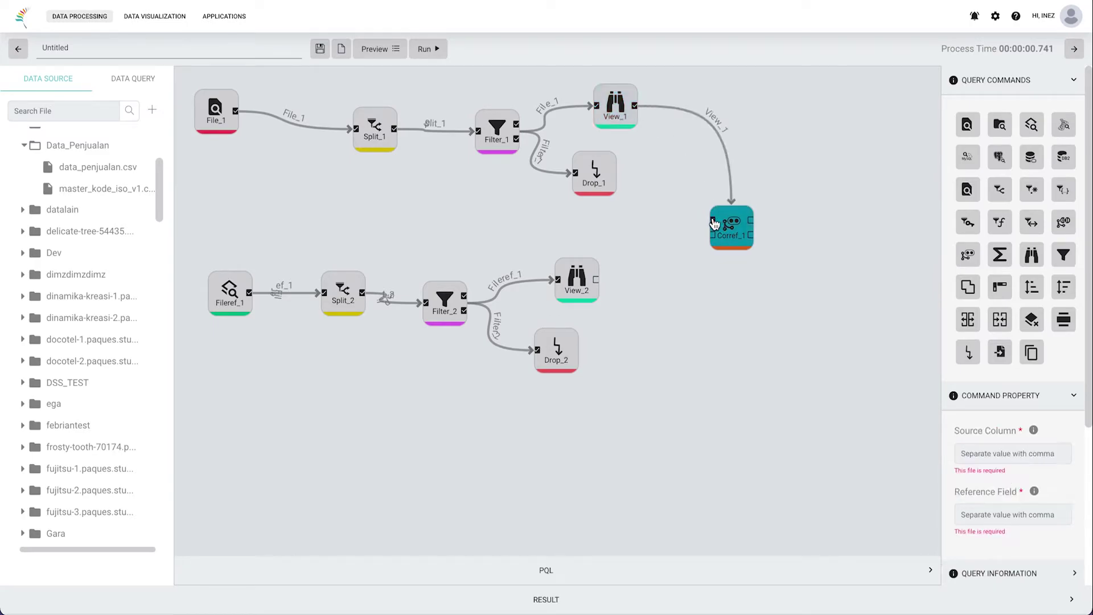
{"action": "left_click_drag", "start_coordinate": [594, 280], "coordinate": [725, 257]}
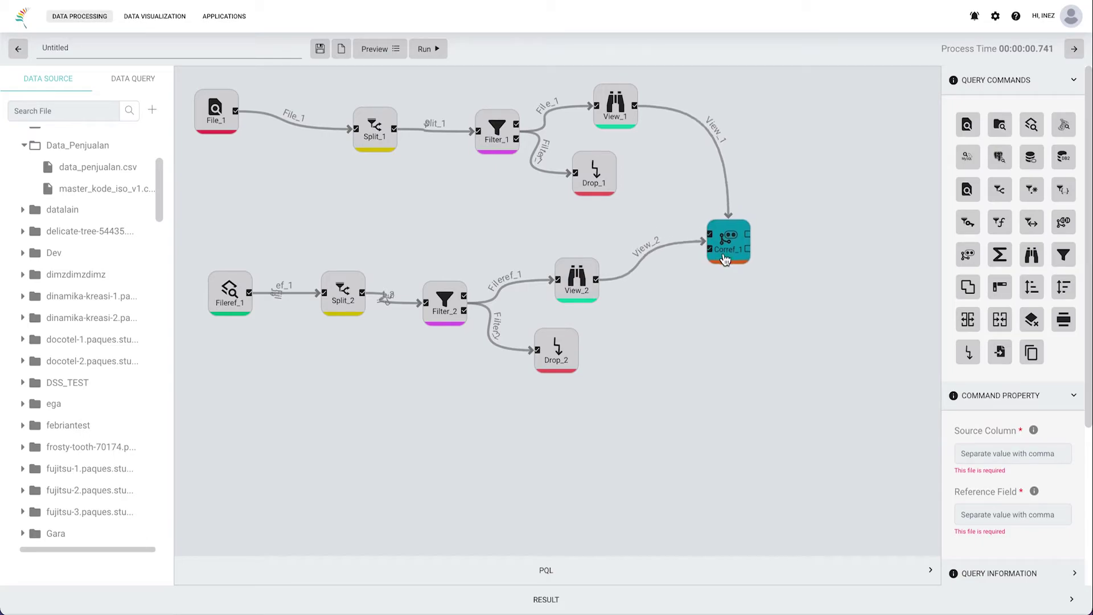
Step: Set Corref_1's Source Column to Provinsi and Reference Field to nama_provinsi, then run
{"action": "left_click", "coordinate": [971, 458]}
{"action": "type", "text": "Provinsi"}
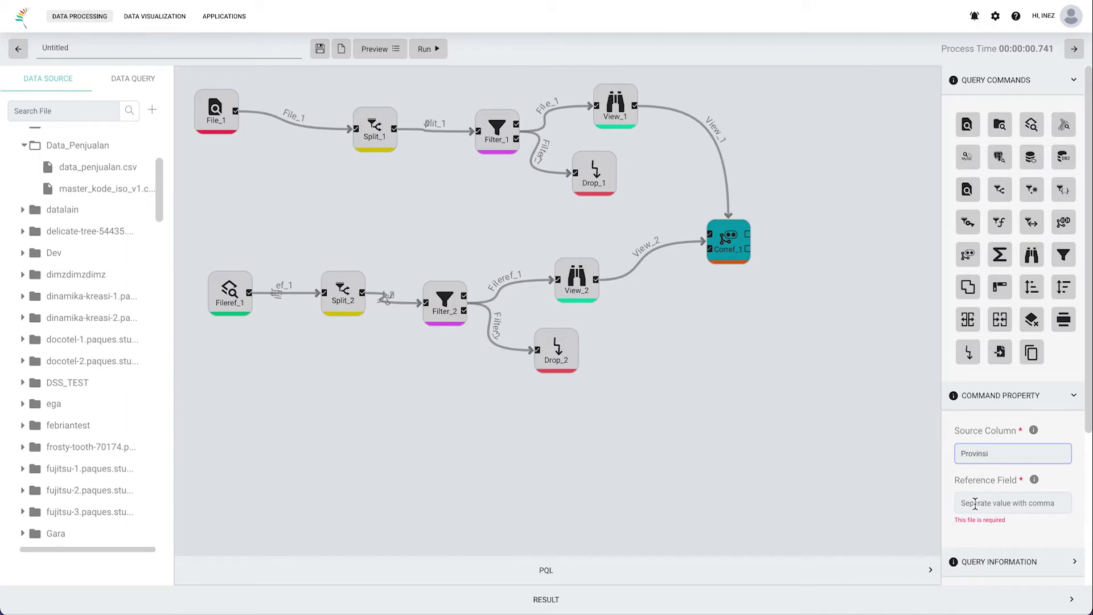
{"action": "key", "text": "Tab"}
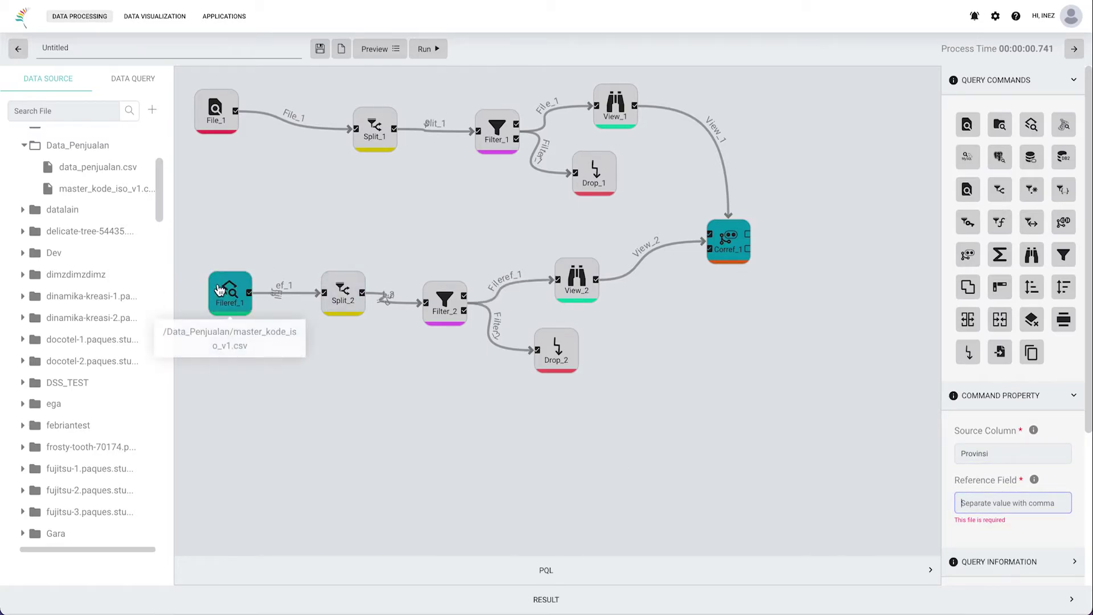
{"action": "left_click", "coordinate": [578, 595]}
{"action": "left_click_drag", "start_coordinate": [723, 125], "coordinate": [668, 120]}
{"action": "left_click", "coordinate": [688, 83]}
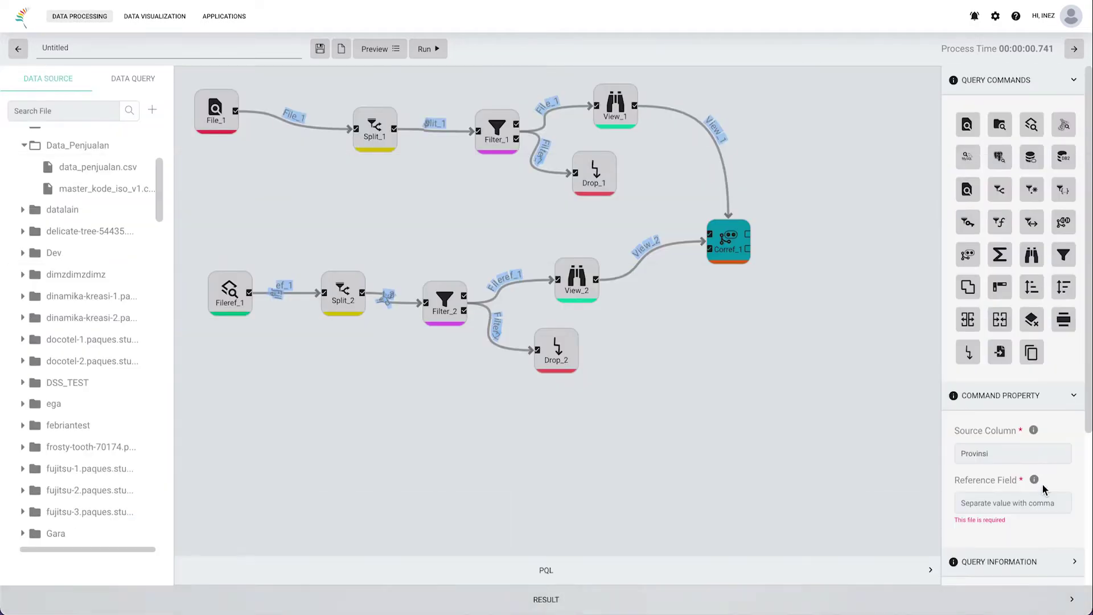
{"action": "left_click", "coordinate": [999, 504]}
{"action": "type", "text": "nama_provi"}
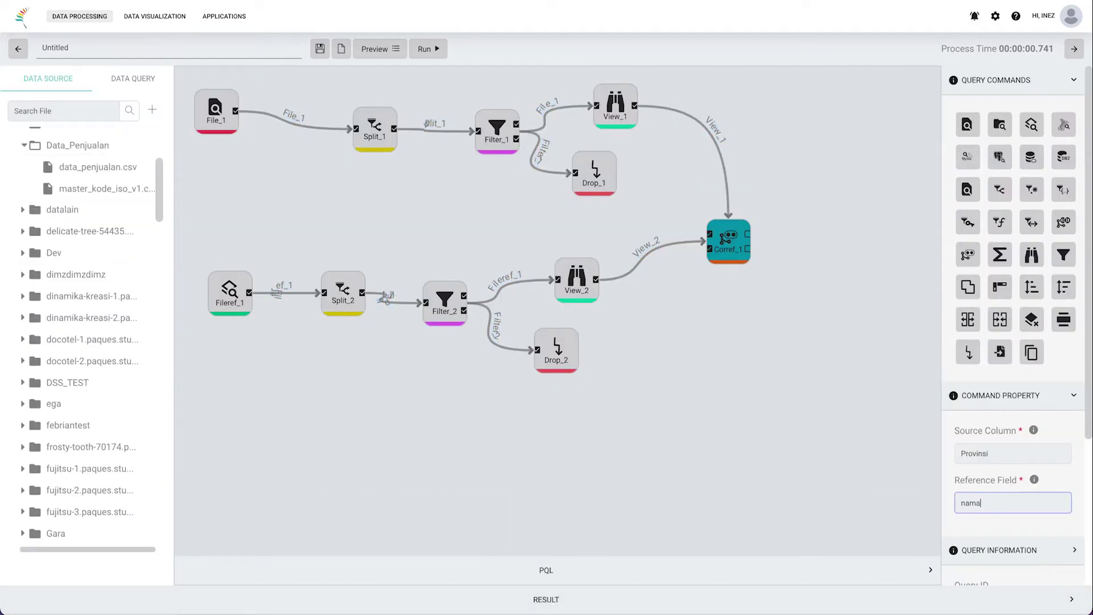
{"action": "type", "text": "nsi"}
{"action": "left_click", "coordinate": [433, 50]}
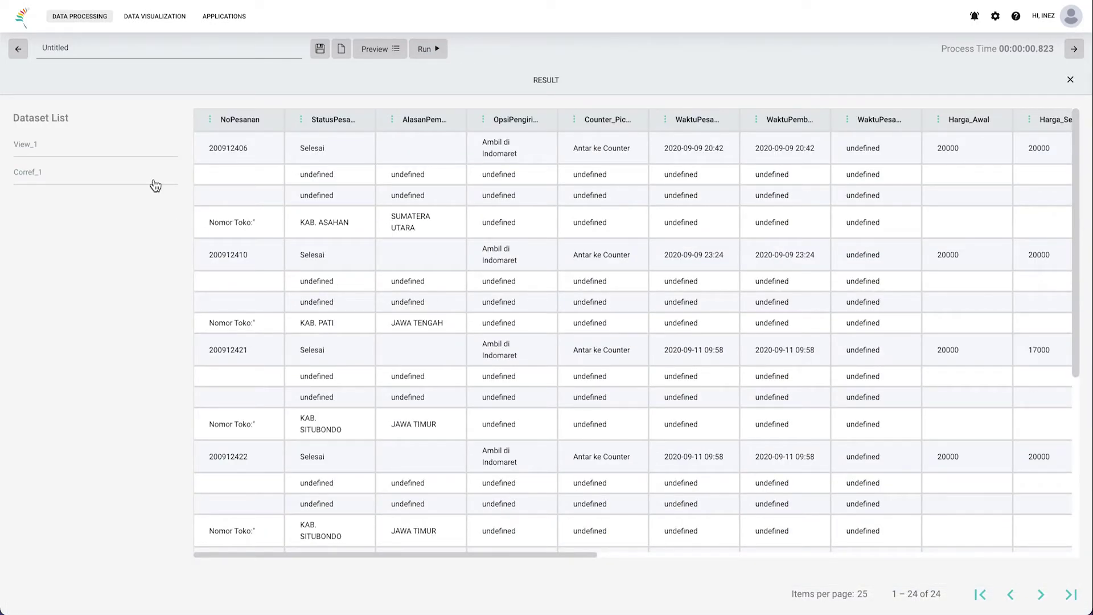
Step: Check Corref_1's added kode_iso and nama_provinsi columns against View_1's Kabkot values
{"action": "scroll", "coordinate": [568, 242], "scroll_direction": "right", "scroll_amount": 1}
{"action": "left_click", "coordinate": [64, 172]}
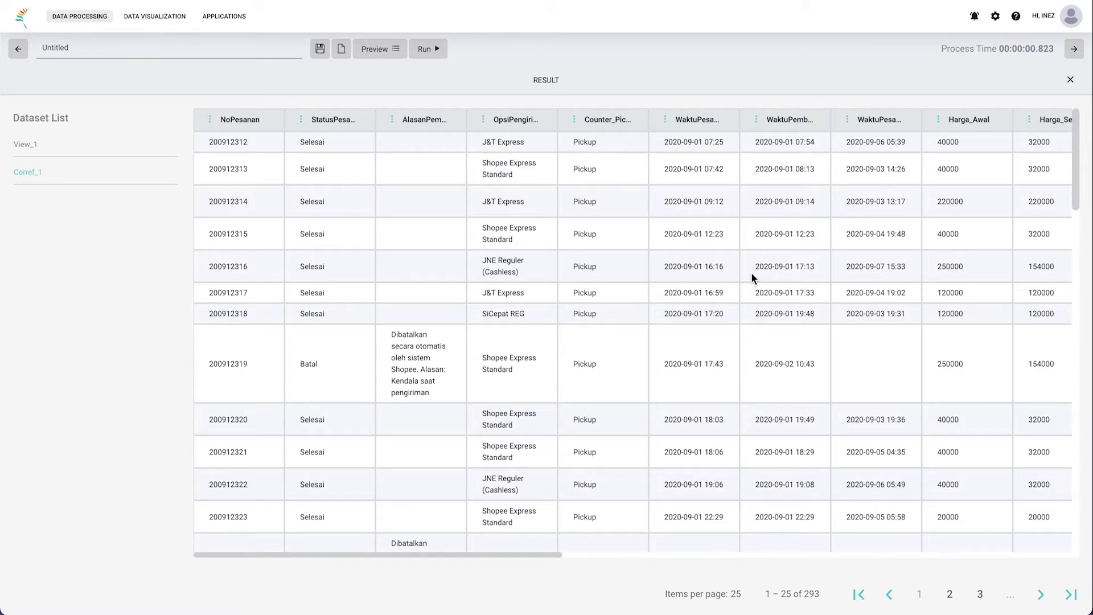
{"action": "scroll", "coordinate": [752, 278], "scroll_direction": "right", "scroll_amount": 15}
{"action": "scroll", "coordinate": [752, 277], "scroll_direction": "right", "scroll_amount": 3}
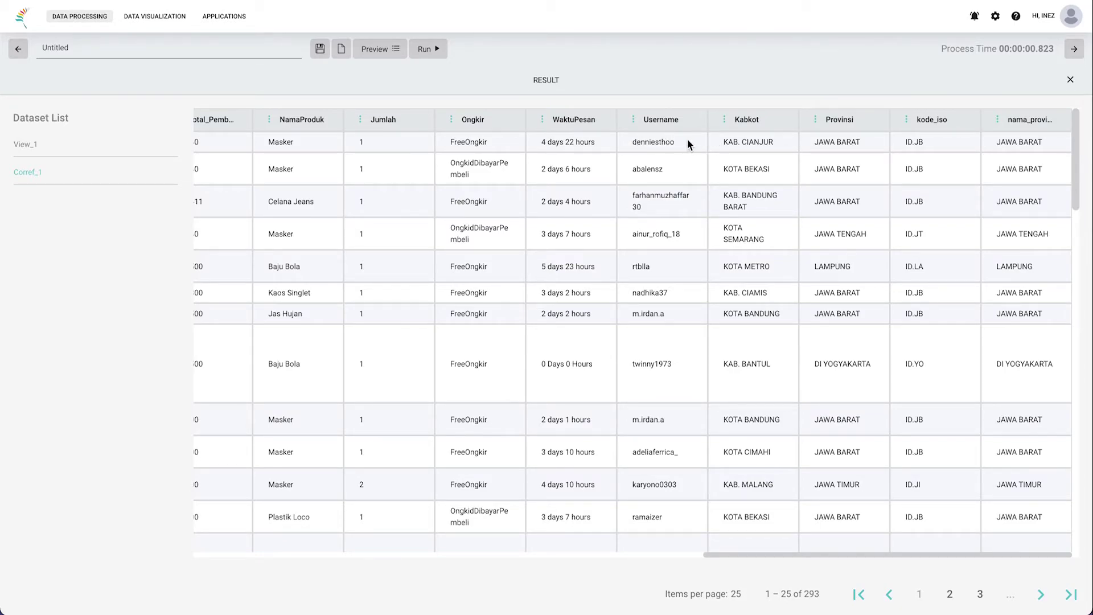
{"action": "left_click_drag", "start_coordinate": [721, 143], "coordinate": [863, 143]}
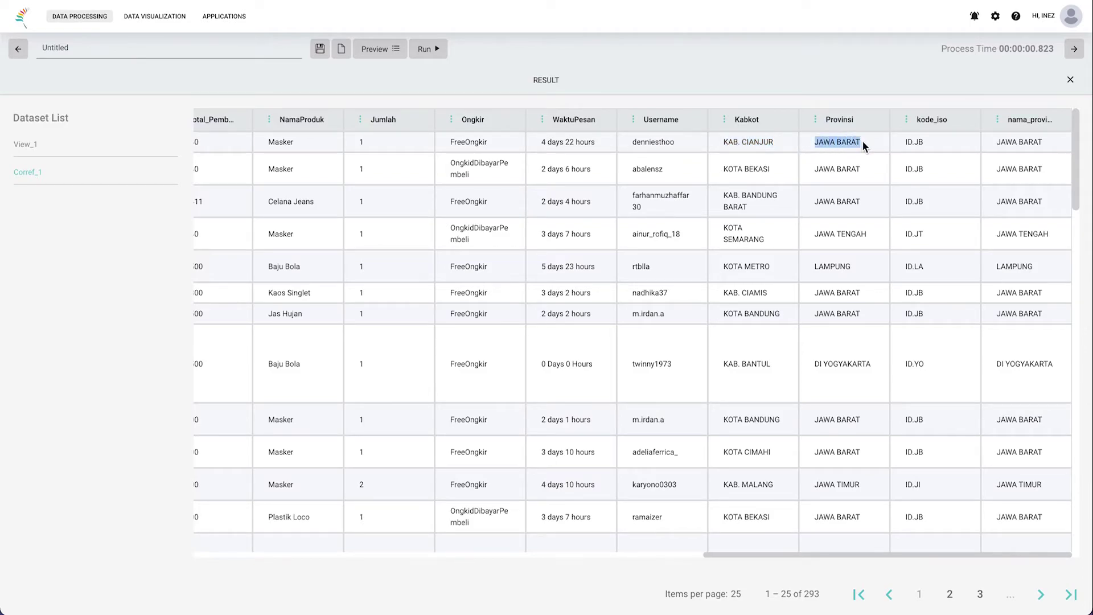
{"action": "left_click", "coordinate": [910, 142]}
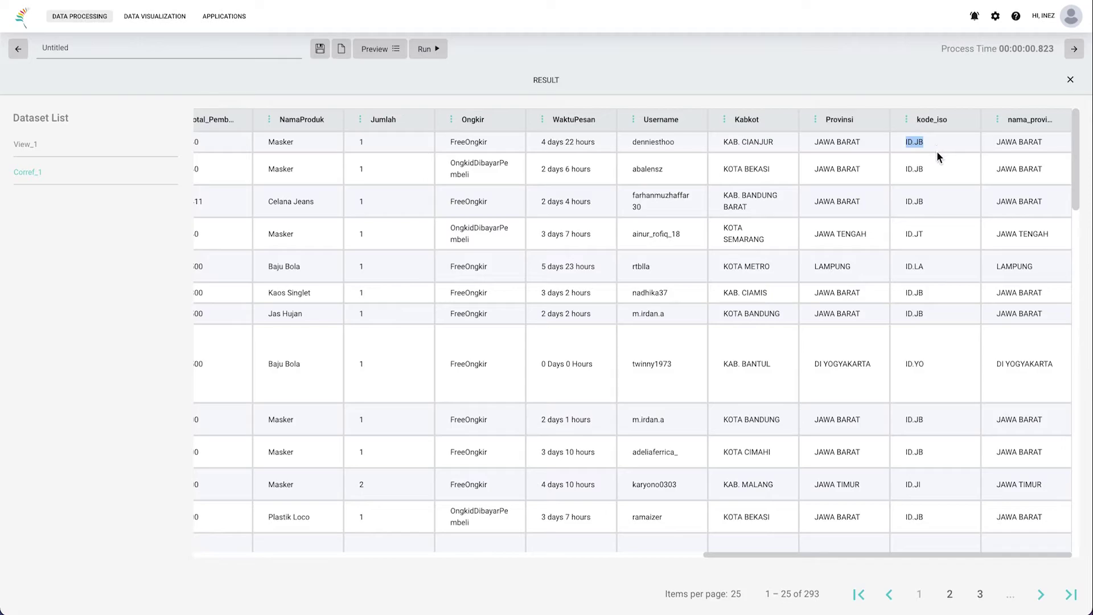
{"action": "left_click_drag", "start_coordinate": [722, 229], "coordinate": [942, 236]}
{"action": "left_click", "coordinate": [58, 153]}
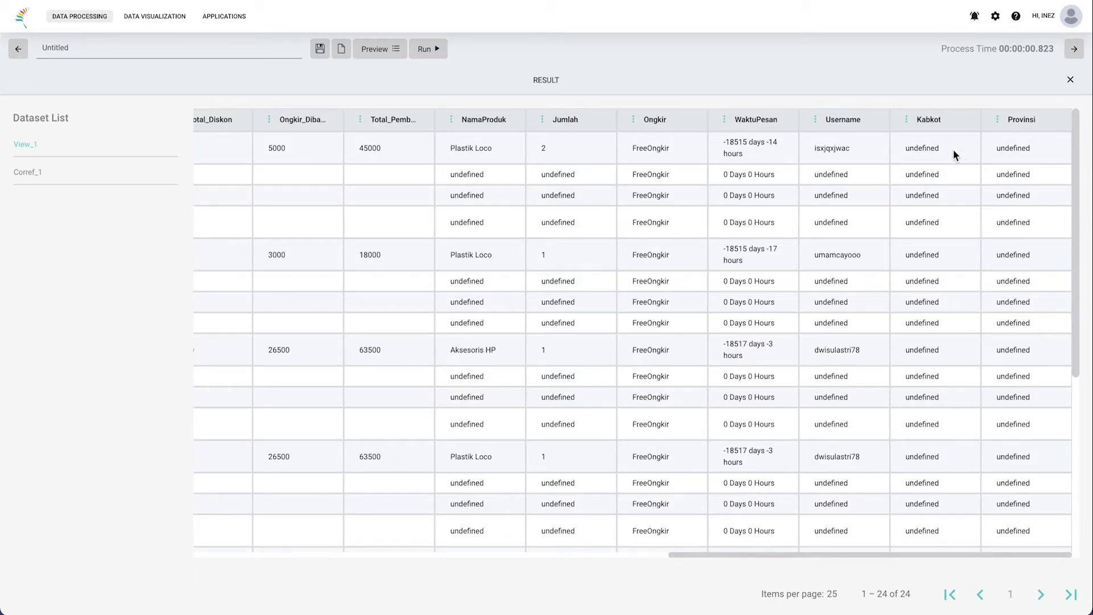
{"action": "left_click_drag", "start_coordinate": [949, 149], "coordinate": [899, 145]}
Step: Add a Drop_3 node fed by Corref_1's output and rerun the query
{"action": "left_click", "coordinate": [916, 85]}
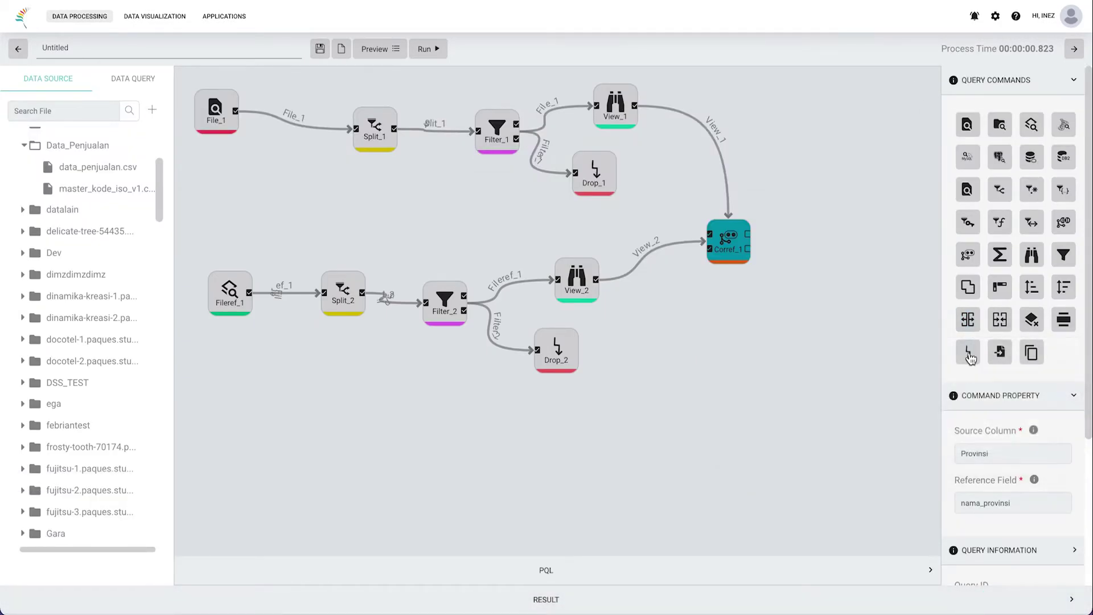
{"action": "left_click_drag", "start_coordinate": [970, 356], "coordinate": [854, 199]}
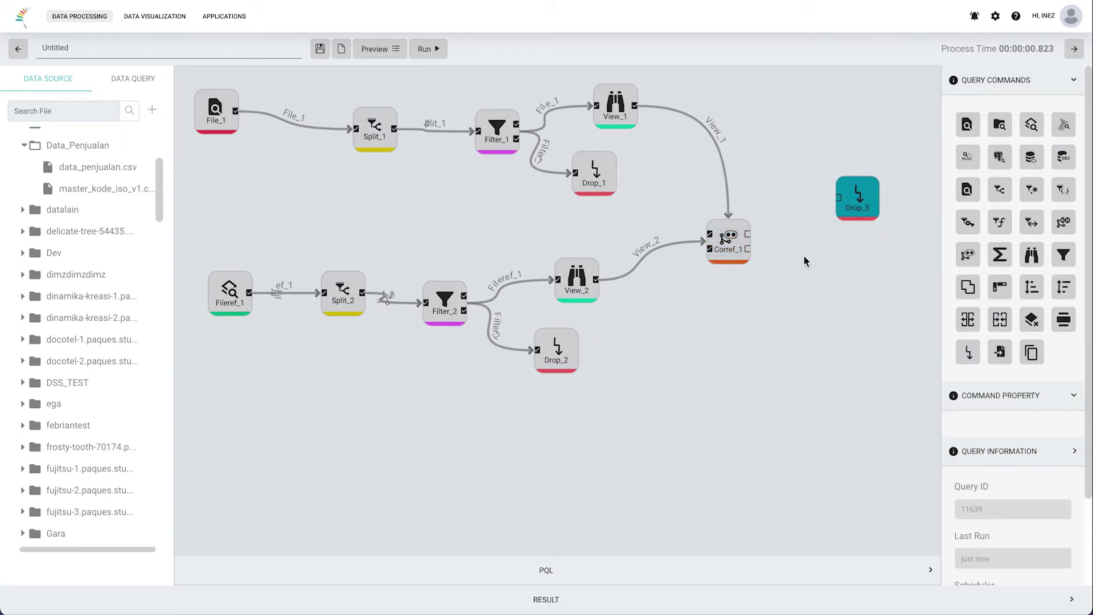
{"action": "left_click", "coordinate": [752, 245]}
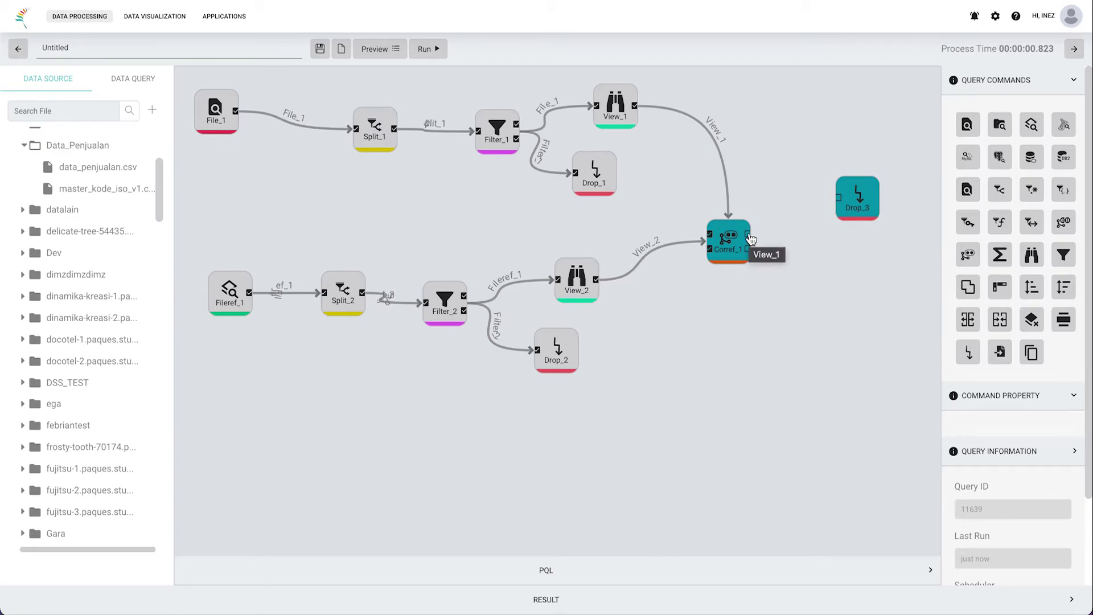
{"action": "left_click_drag", "start_coordinate": [751, 238], "coordinate": [839, 201]}
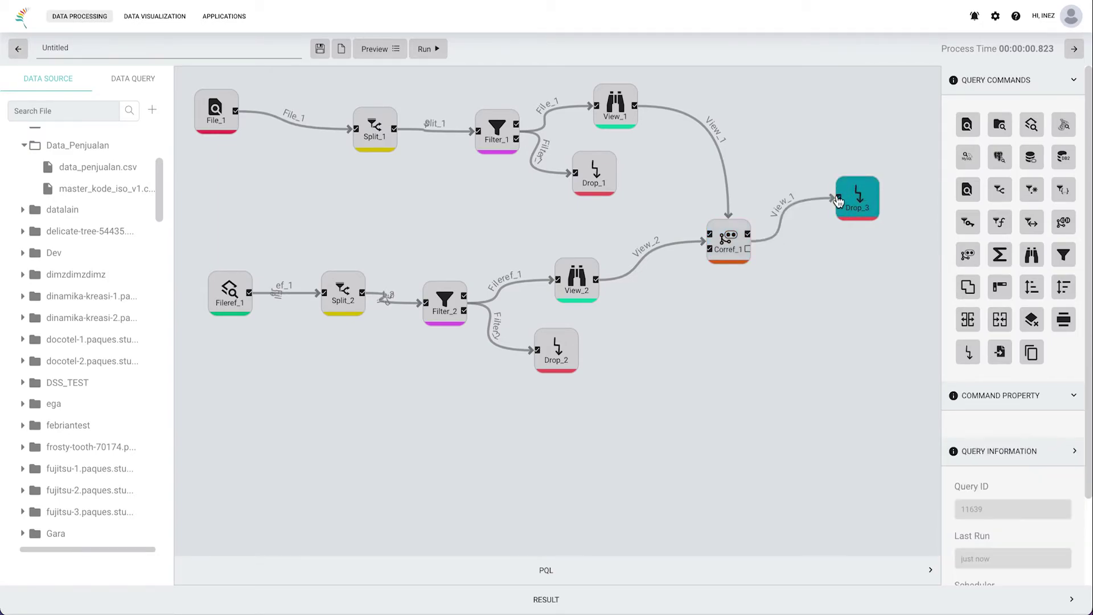
{"action": "left_click", "coordinate": [444, 48]}
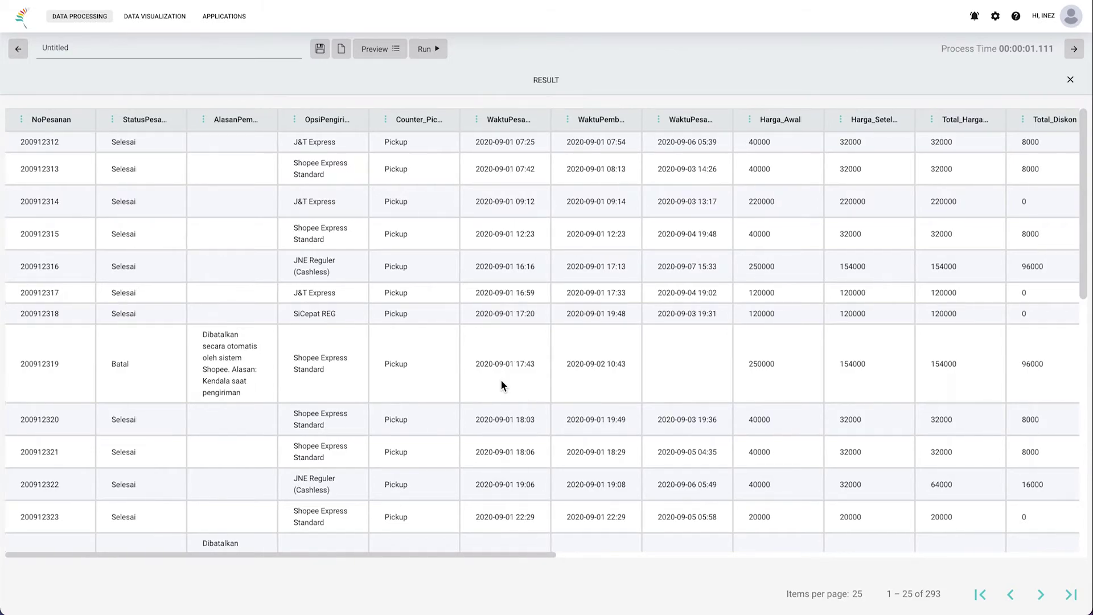
{"action": "scroll", "coordinate": [502, 383], "scroll_direction": "right", "scroll_amount": 15}
{"action": "scroll", "coordinate": [502, 386], "scroll_direction": "right", "scroll_amount": 2}
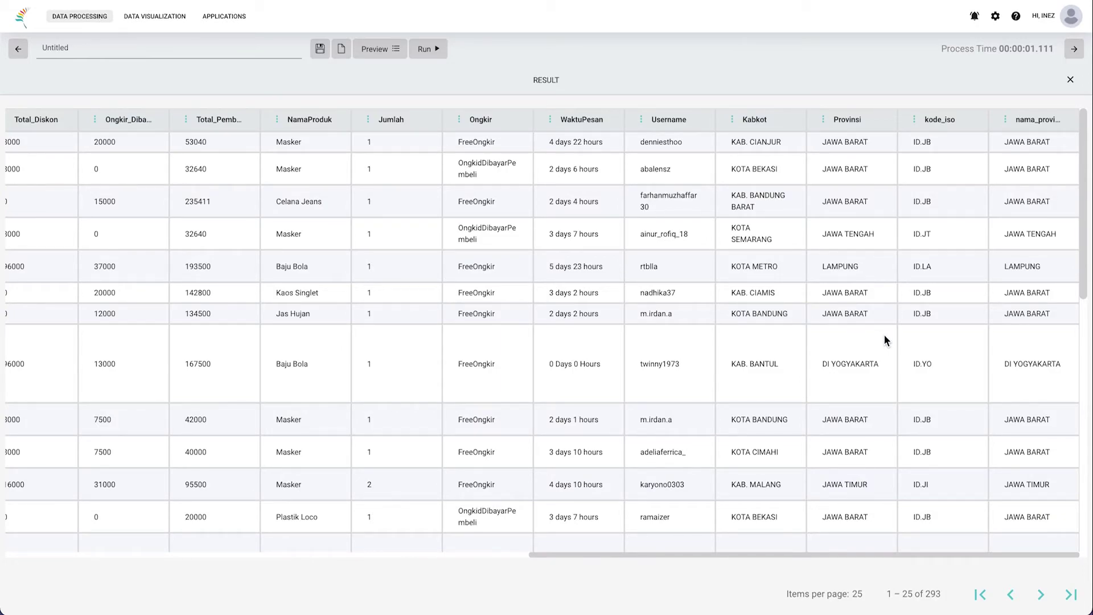
{"action": "scroll", "coordinate": [884, 335], "scroll_direction": "left", "scroll_amount": 17}
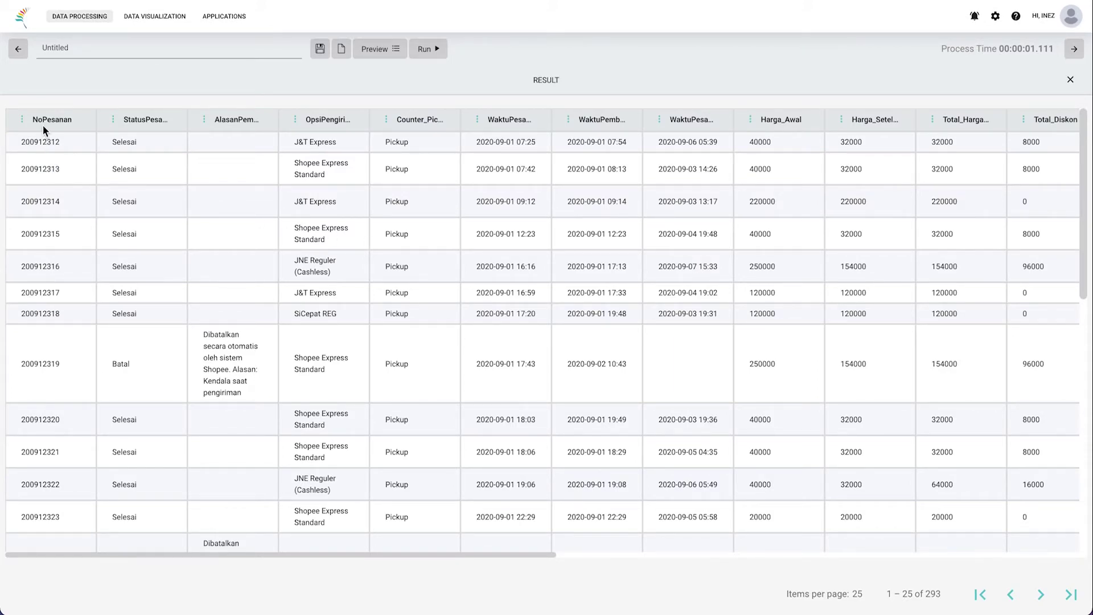
{"action": "left_click_drag", "start_coordinate": [125, 120], "coordinate": [427, 128]}
{"action": "scroll", "coordinate": [548, 142], "scroll_direction": "right", "scroll_amount": 2}
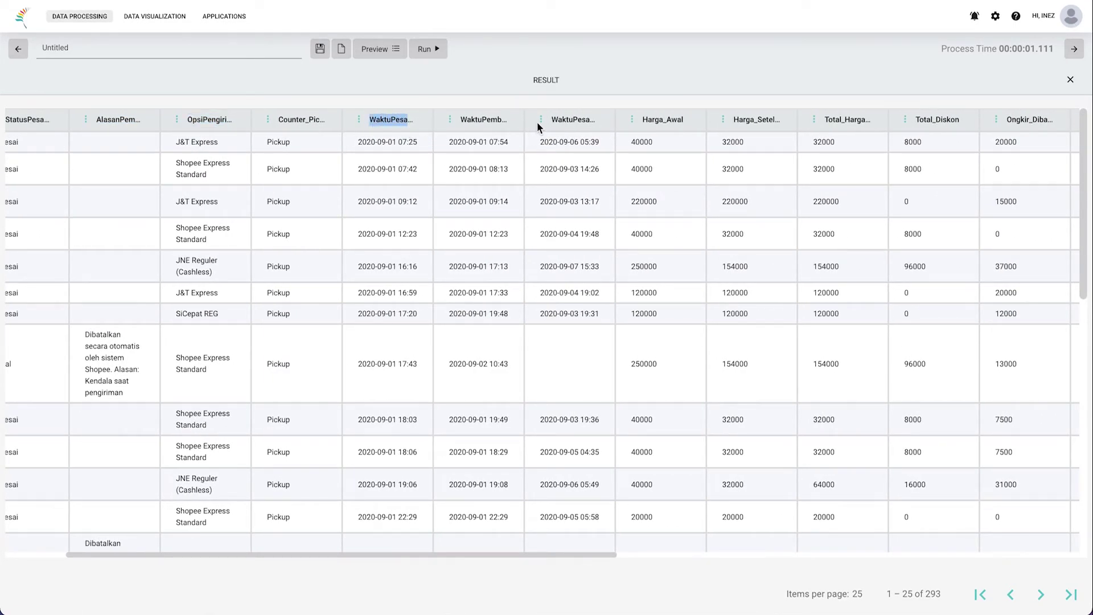
{"action": "left_click", "coordinate": [574, 121]}
{"action": "scroll", "coordinate": [816, 184], "scroll_direction": "right", "scroll_amount": 4}
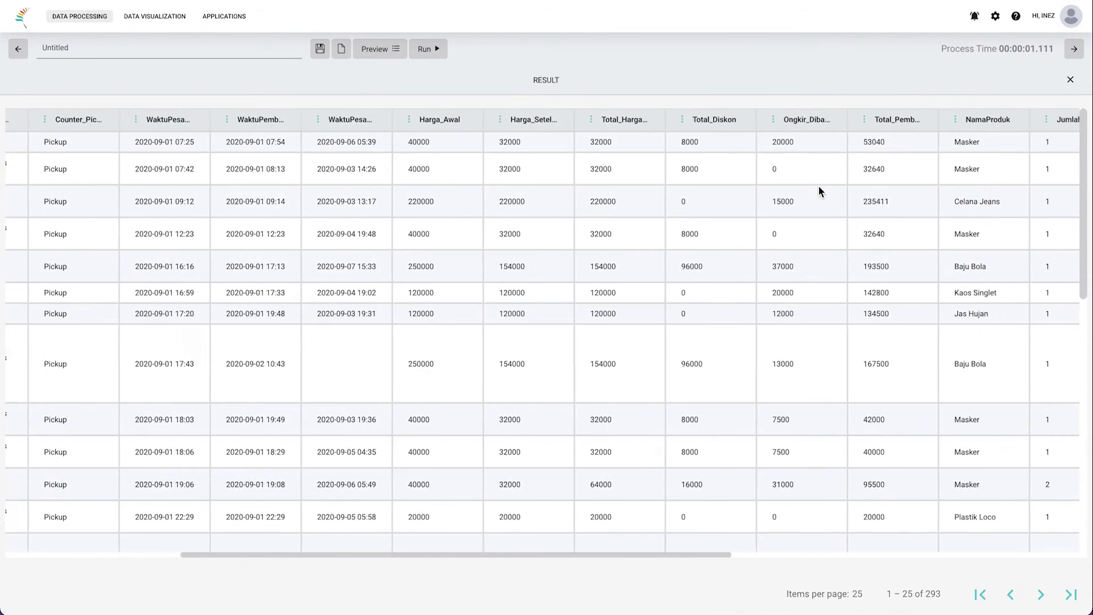
{"action": "scroll", "coordinate": [819, 186], "scroll_direction": "right", "scroll_amount": 3}
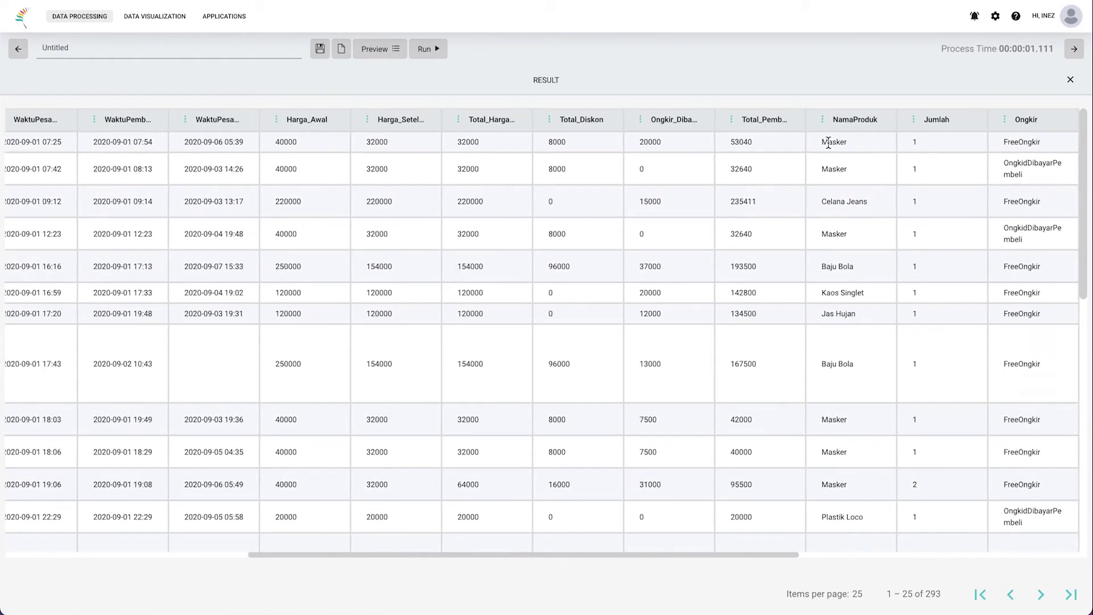
{"action": "scroll", "coordinate": [829, 143], "scroll_direction": "right", "scroll_amount": 4}
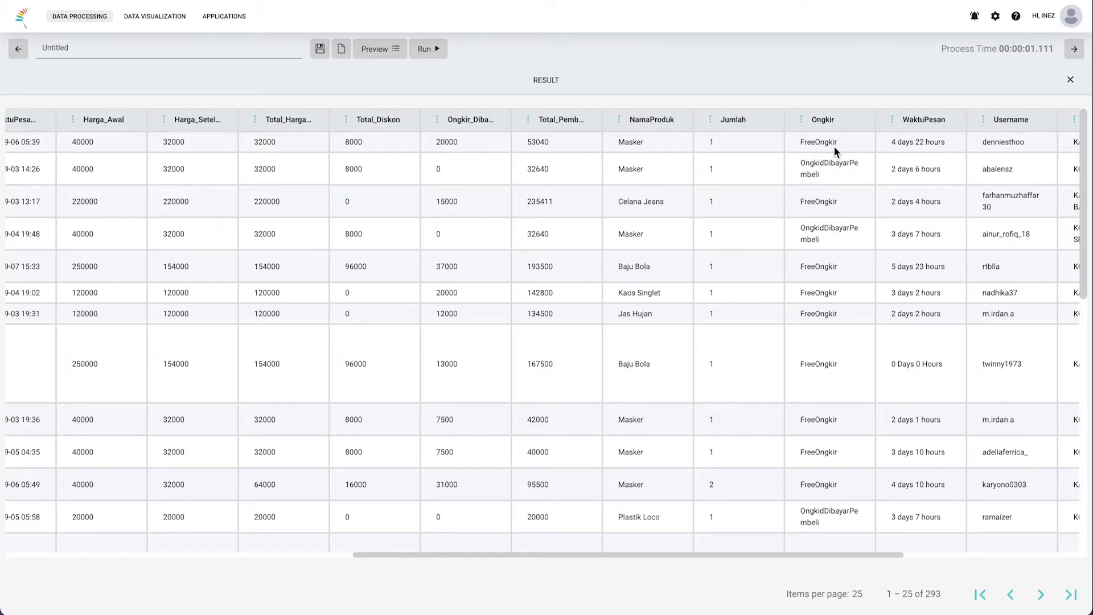
{"action": "scroll", "coordinate": [834, 146], "scroll_direction": "right", "scroll_amount": 5}
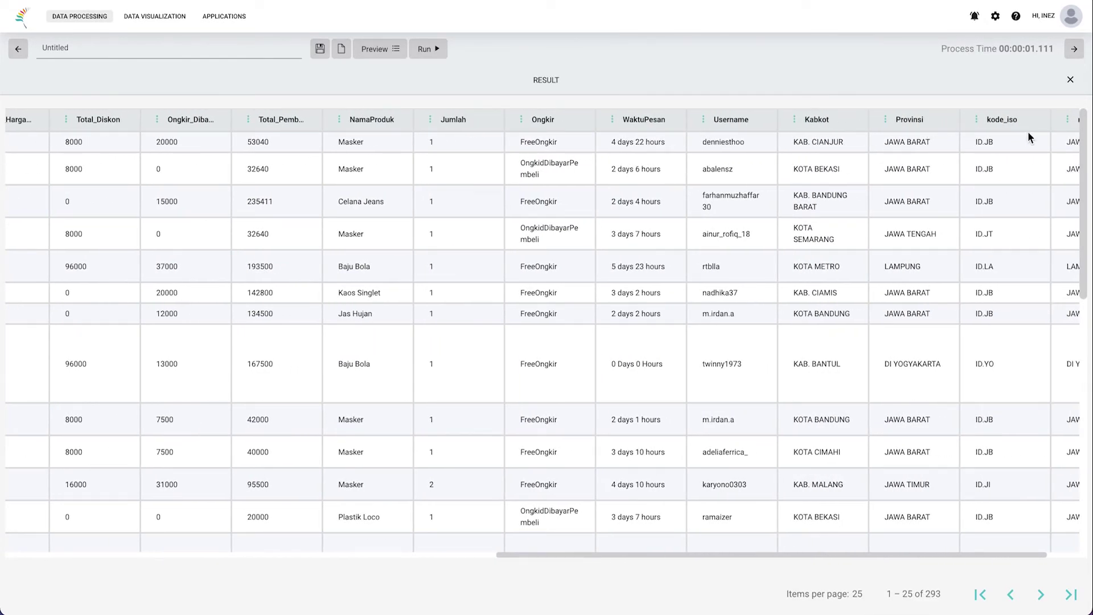
{"action": "left_click", "coordinate": [868, 83]}
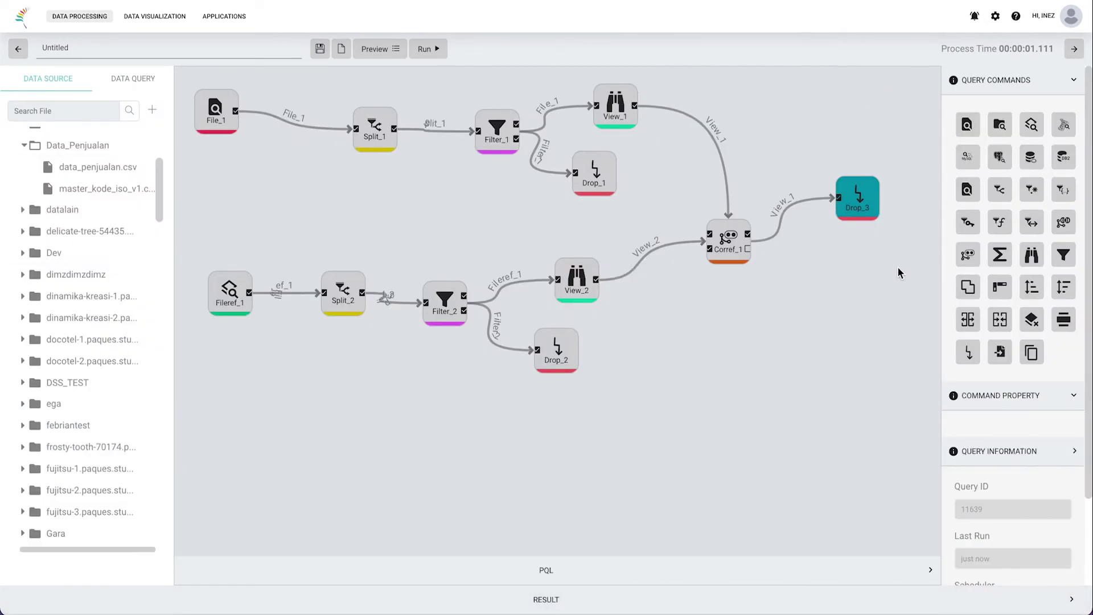
Step: Add a View_3 node fed by Corref_1 with columns StatusPesanan,AlasanPembatalan
{"action": "left_click_drag", "start_coordinate": [1032, 255], "coordinate": [807, 303]}
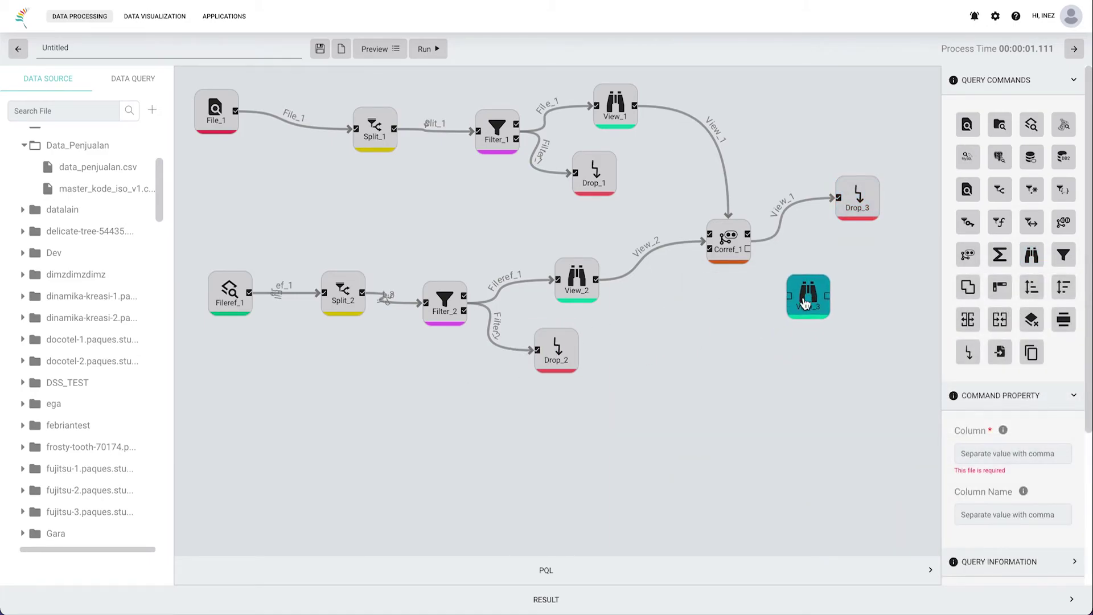
{"action": "left_click", "coordinate": [748, 254]}
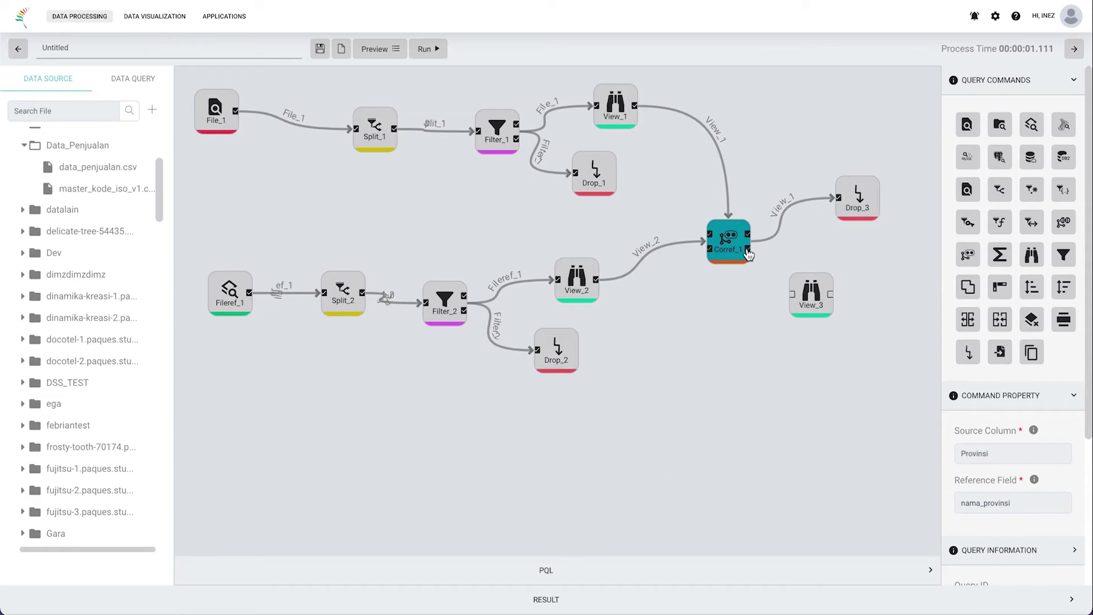
{"action": "left_click_drag", "start_coordinate": [750, 255], "coordinate": [835, 316]}
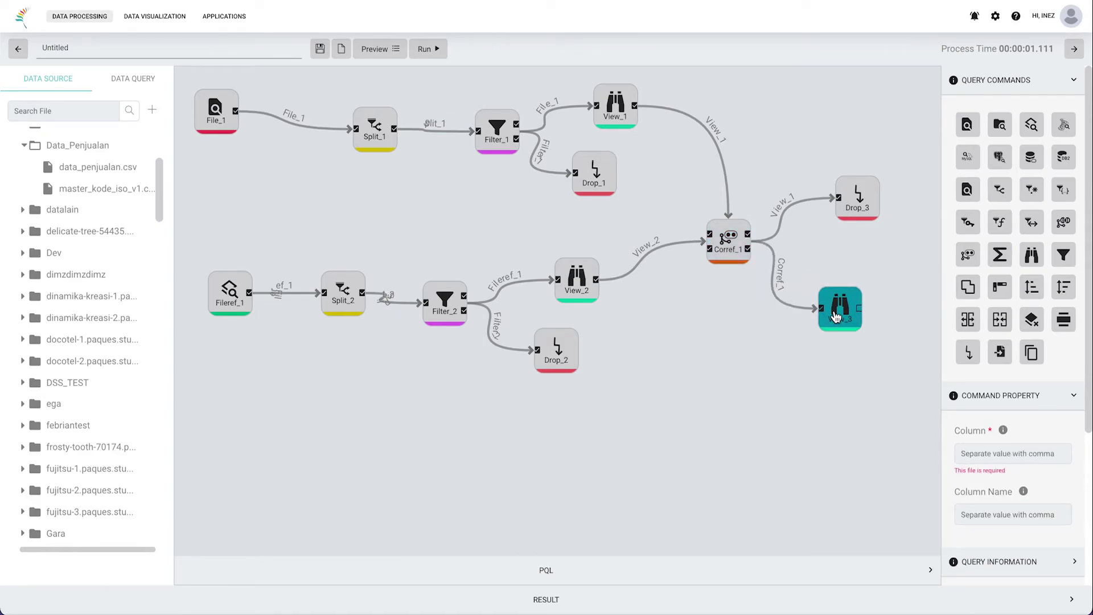
{"action": "left_click", "coordinate": [980, 454]}
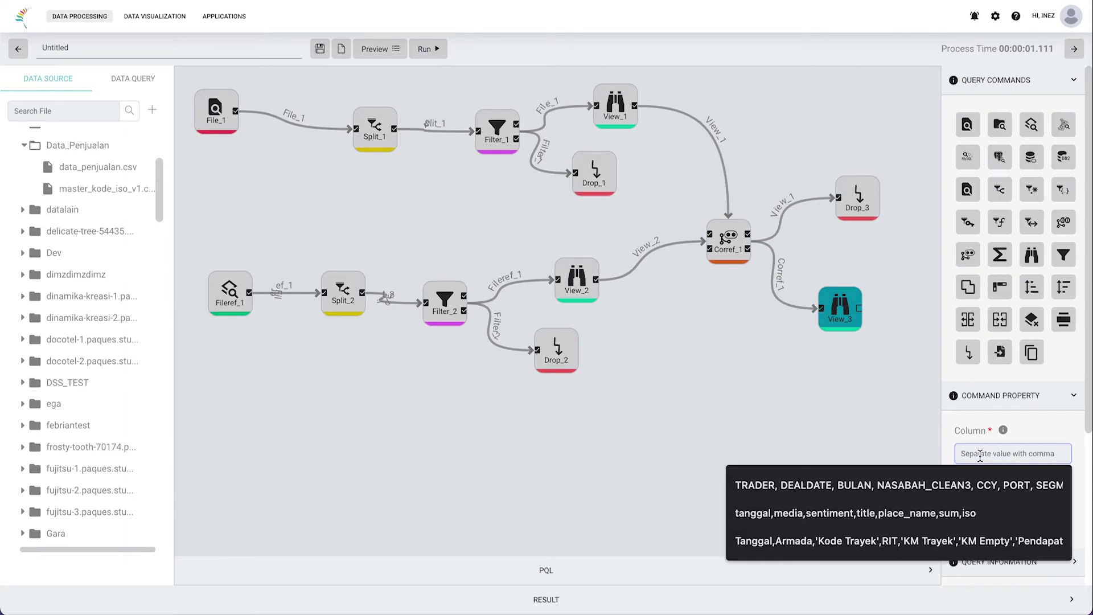
{"action": "type", "text": "Sat"}
{"action": "type", "text": "atusPesana"}
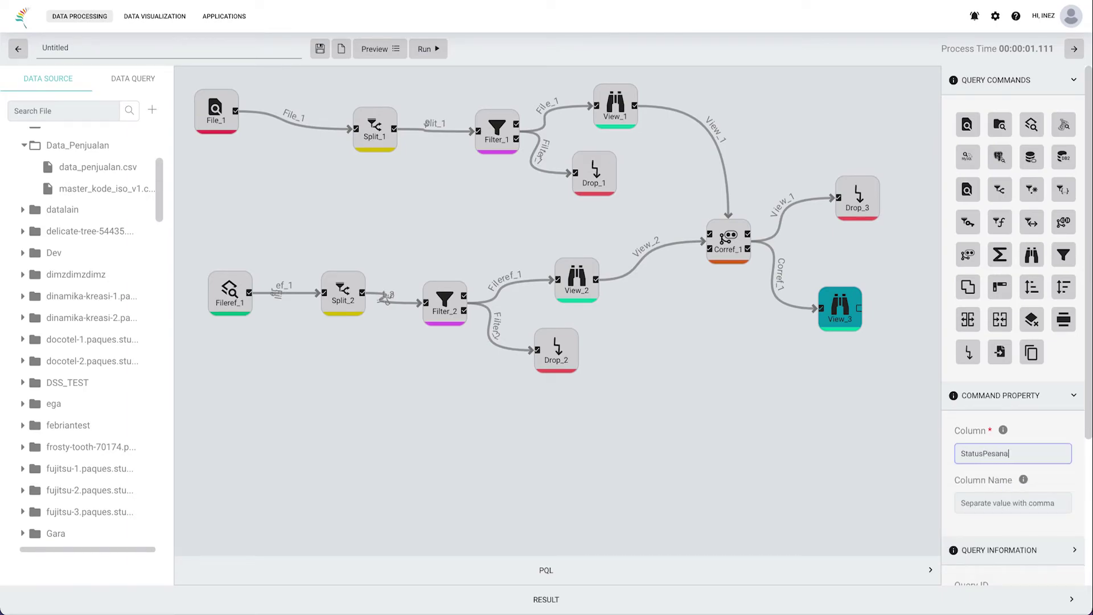
{"action": "type", "text": "n,AlasanPembatalan,"}
Step: Check the result column names and append OpsiPengiriman to View_3's column list
{"action": "left_click", "coordinate": [781, 599]}
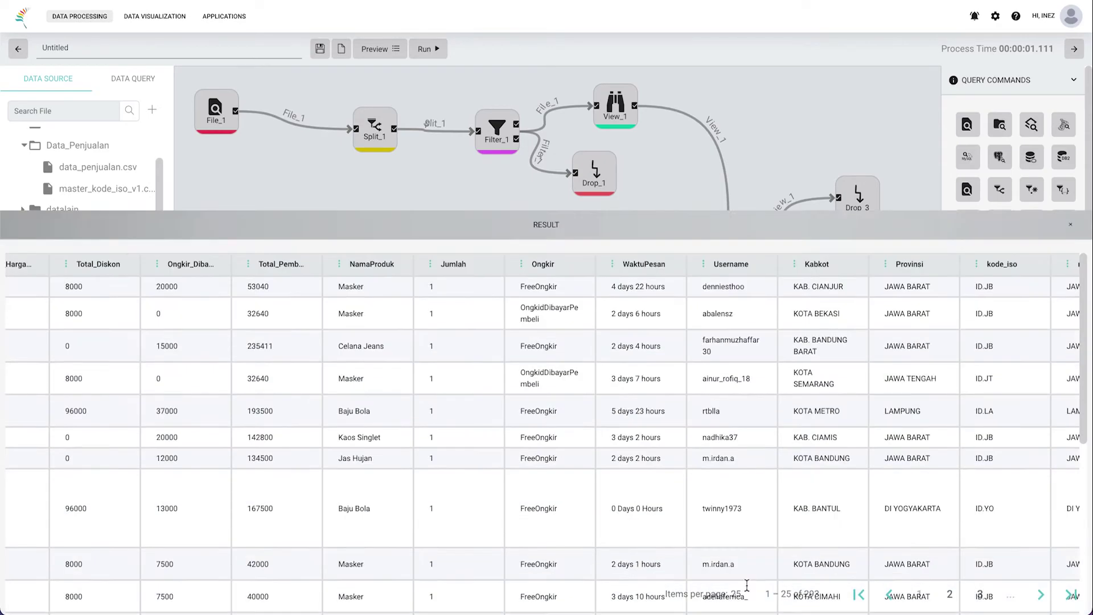
{"action": "scroll", "coordinate": [563, 241], "scroll_direction": "left", "scroll_amount": 8}
{"action": "scroll", "coordinate": [564, 244], "scroll_direction": "left", "scroll_amount": 10}
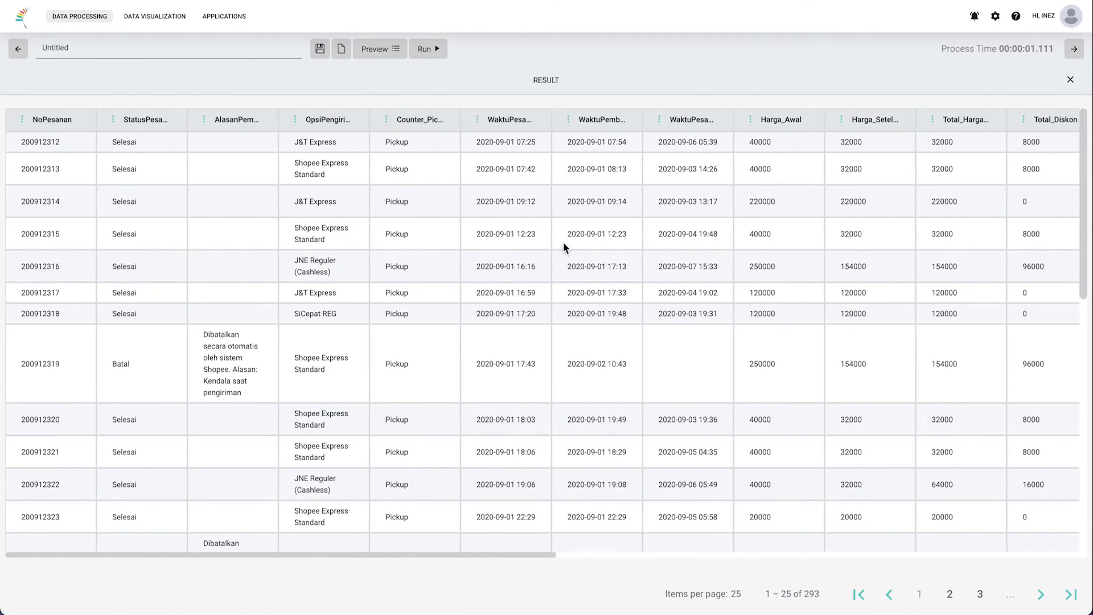
{"action": "left_click", "coordinate": [643, 90]}
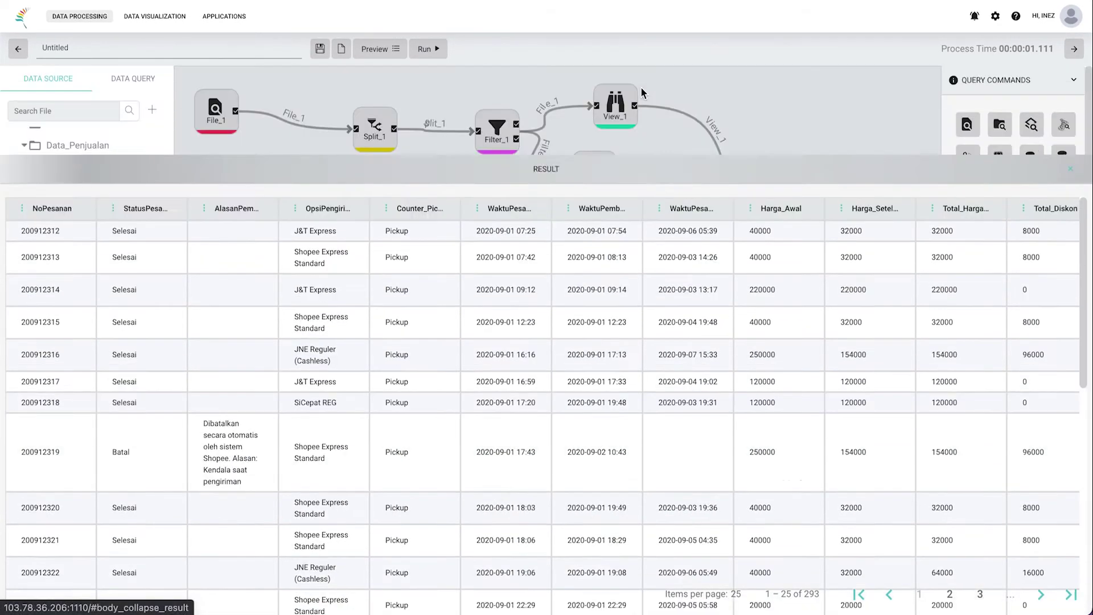
{"action": "left_click", "coordinate": [1032, 455]}
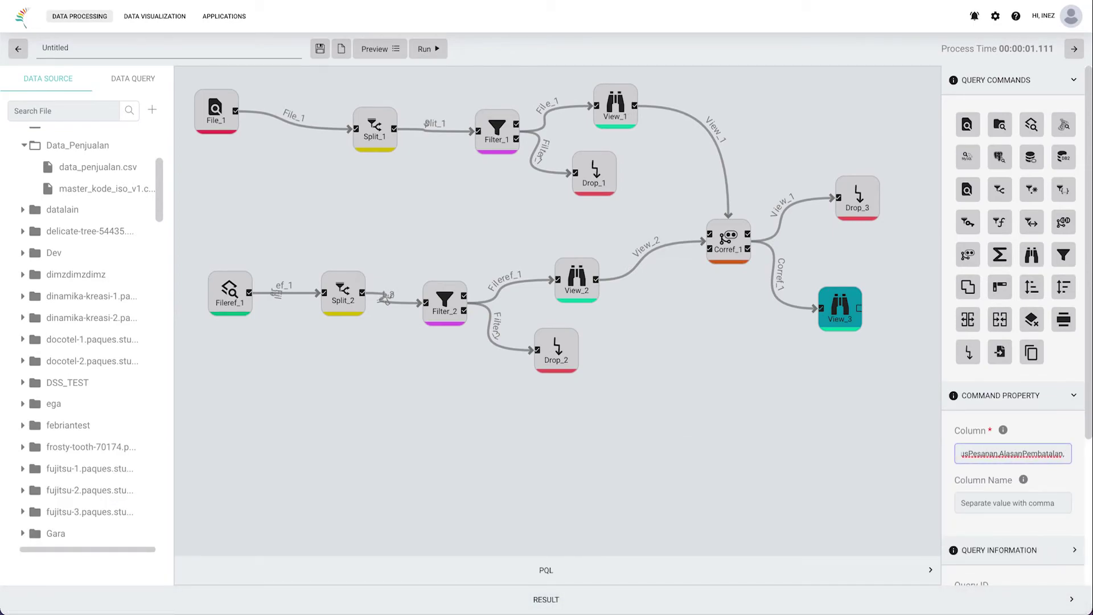
{"action": "type", "text": ",OpsiPengiriman"}
Step: Recheck the result columns and extend View_3's column list with WaktuPesan
{"action": "left_click", "coordinate": [859, 598]}
{"action": "scroll", "coordinate": [868, 394], "scroll_direction": "right", "scroll_amount": 5}
{"action": "scroll", "coordinate": [868, 394], "scroll_direction": "right", "scroll_amount": 6}
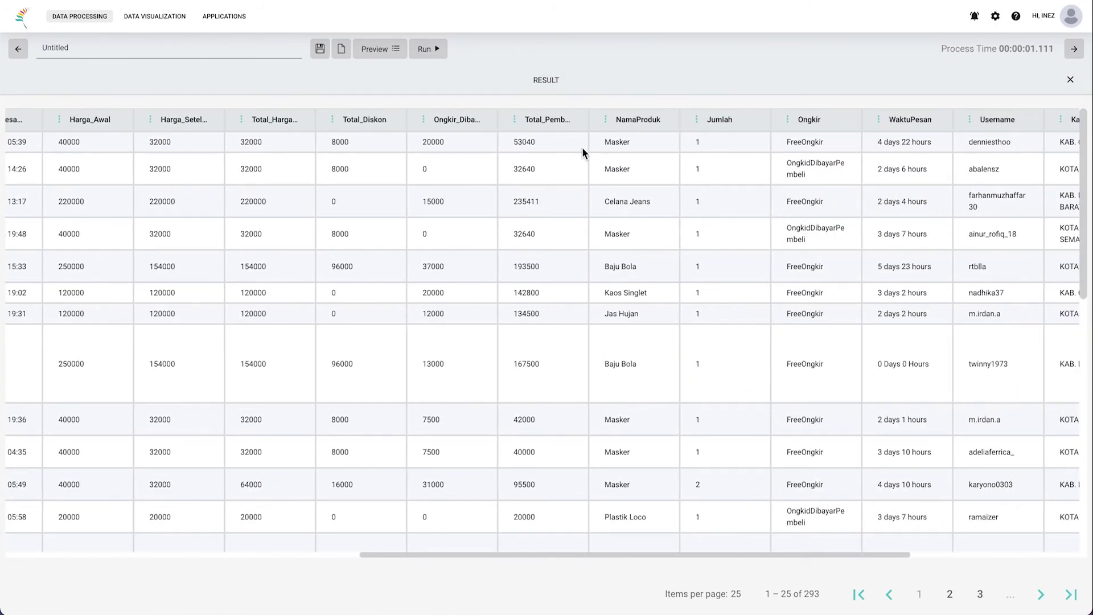
{"action": "left_click", "coordinate": [686, 88]}
{"action": "left_click", "coordinate": [1014, 454]}
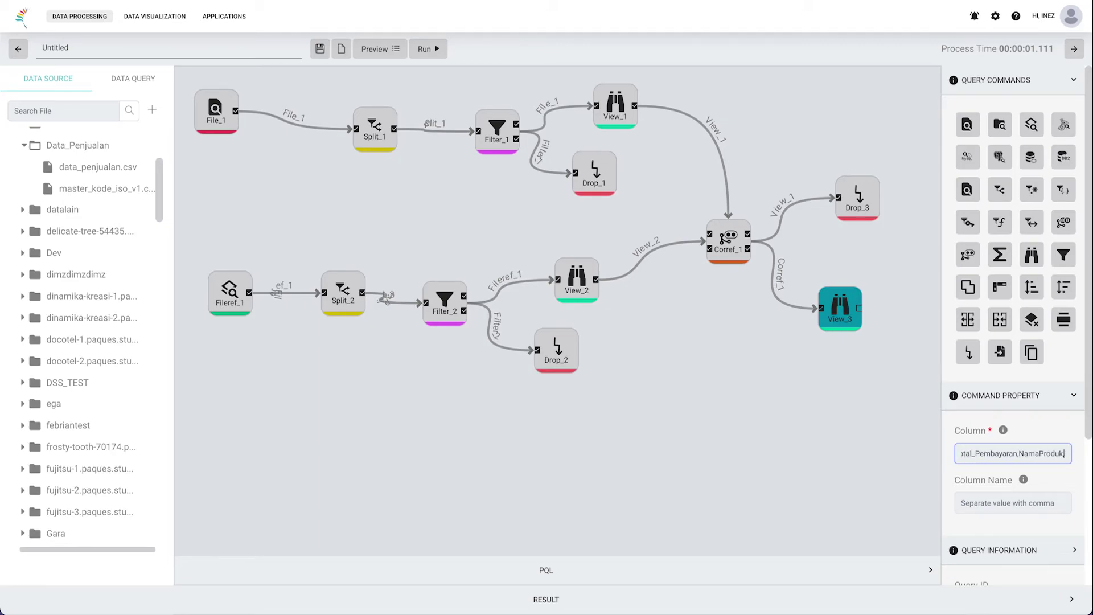
{"action": "left_click", "coordinate": [797, 600]}
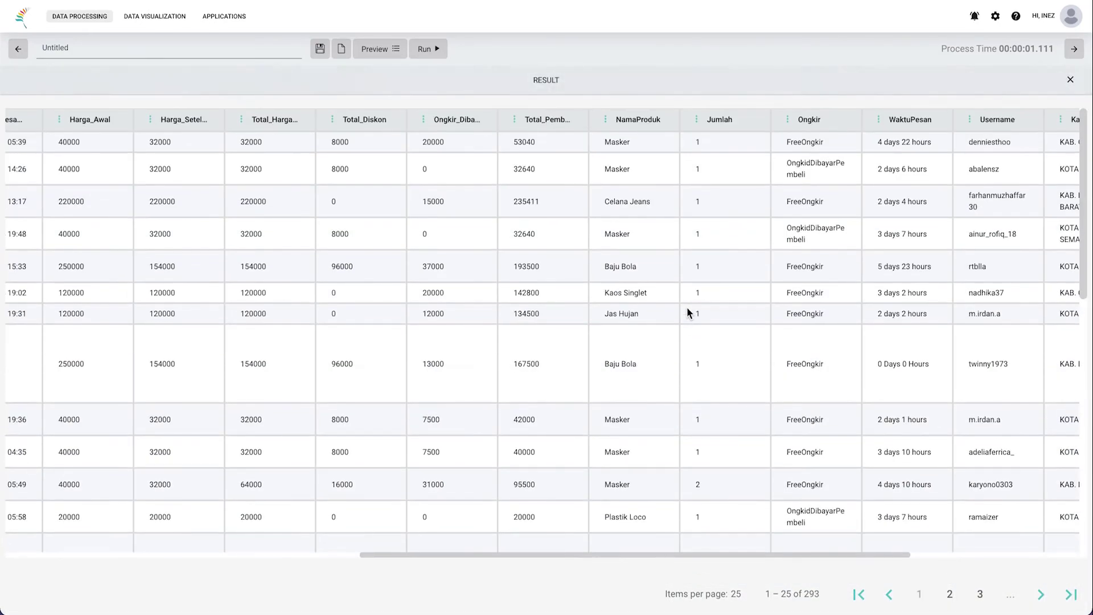
{"action": "scroll", "coordinate": [686, 229], "scroll_direction": "left", "scroll_amount": 9}
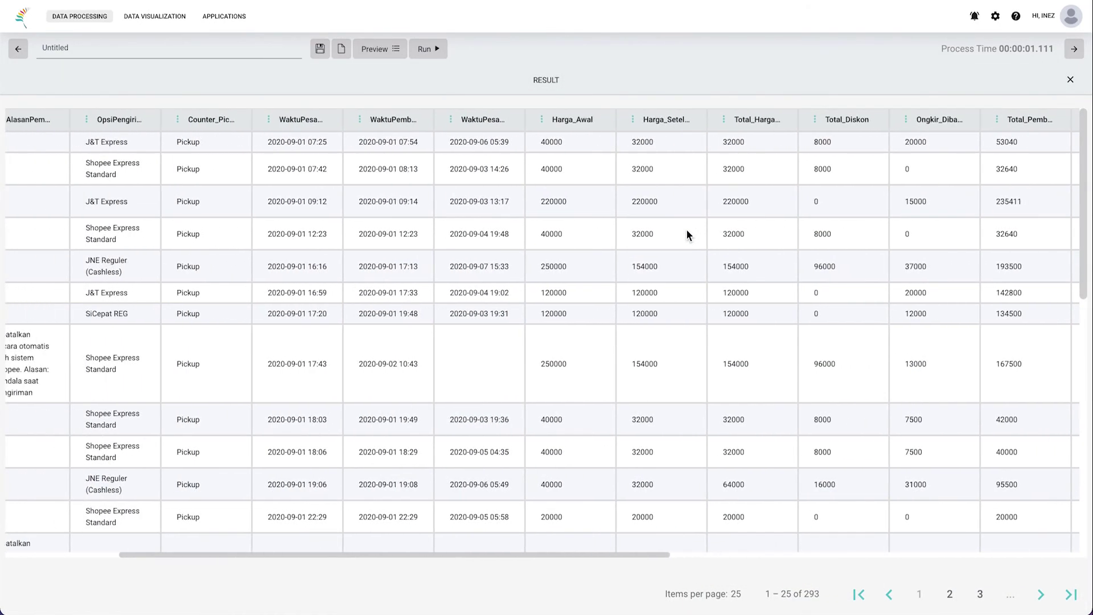
{"action": "left_click", "coordinate": [686, 87]}
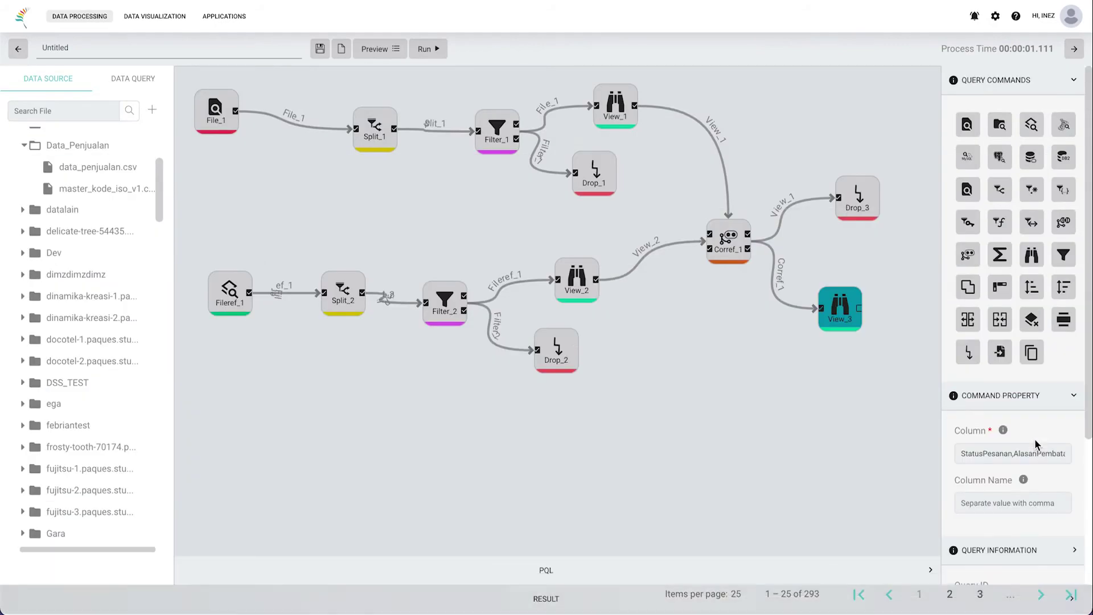
{"action": "left_click", "coordinate": [1021, 455]}
{"action": "type", "text": ",OpsiPengiriman,WaktuPesan"}
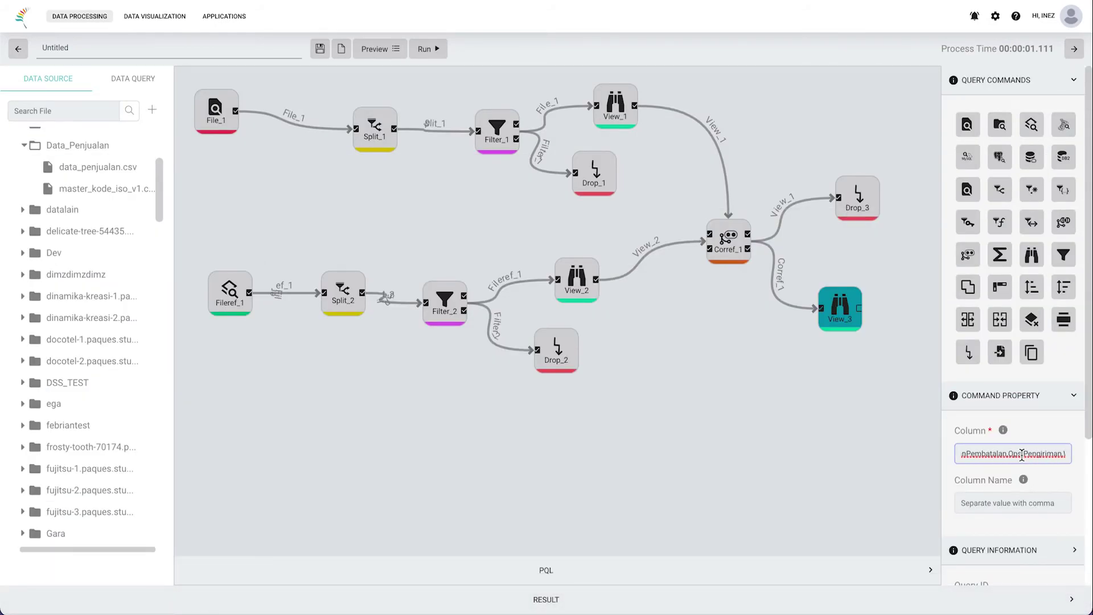
{"action": "left_click", "coordinate": [807, 599]}
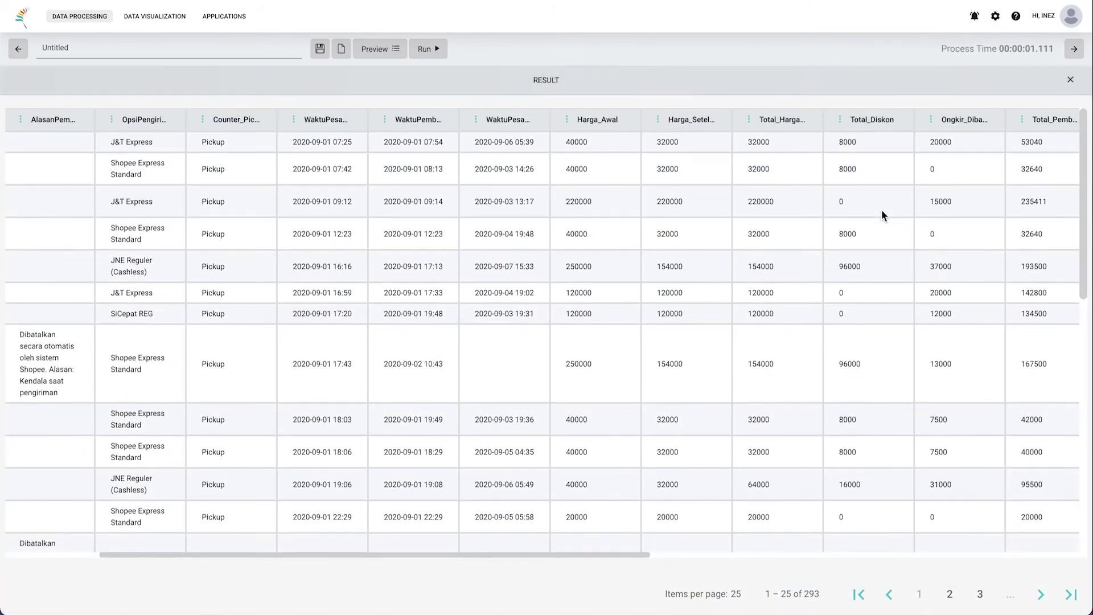
{"action": "scroll", "coordinate": [881, 210], "scroll_direction": "right", "scroll_amount": 5}
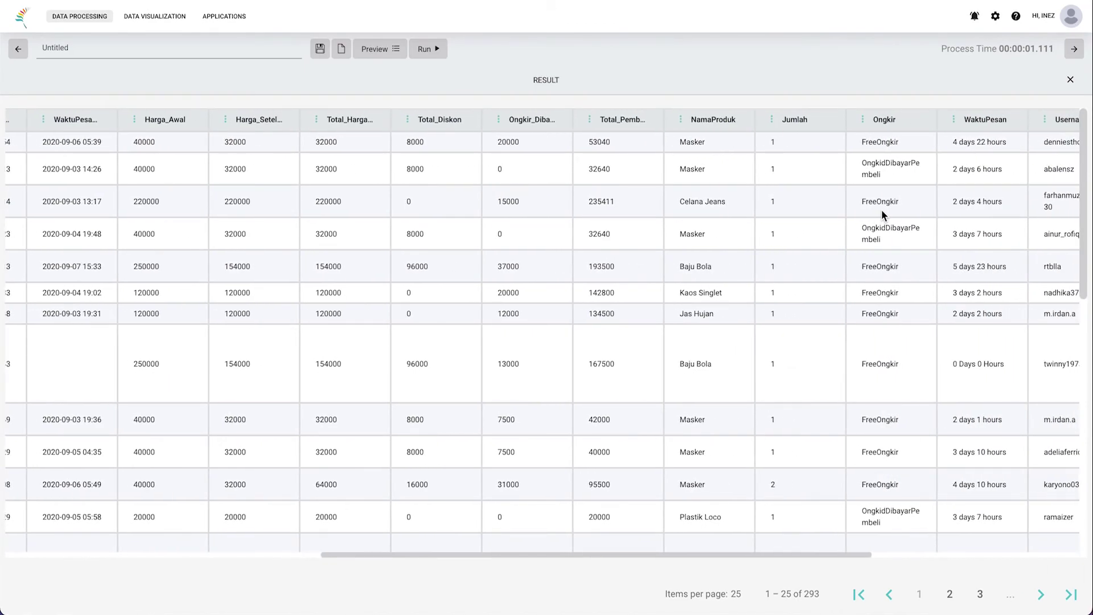
{"action": "scroll", "coordinate": [881, 210], "scroll_direction": "right", "scroll_amount": 2}
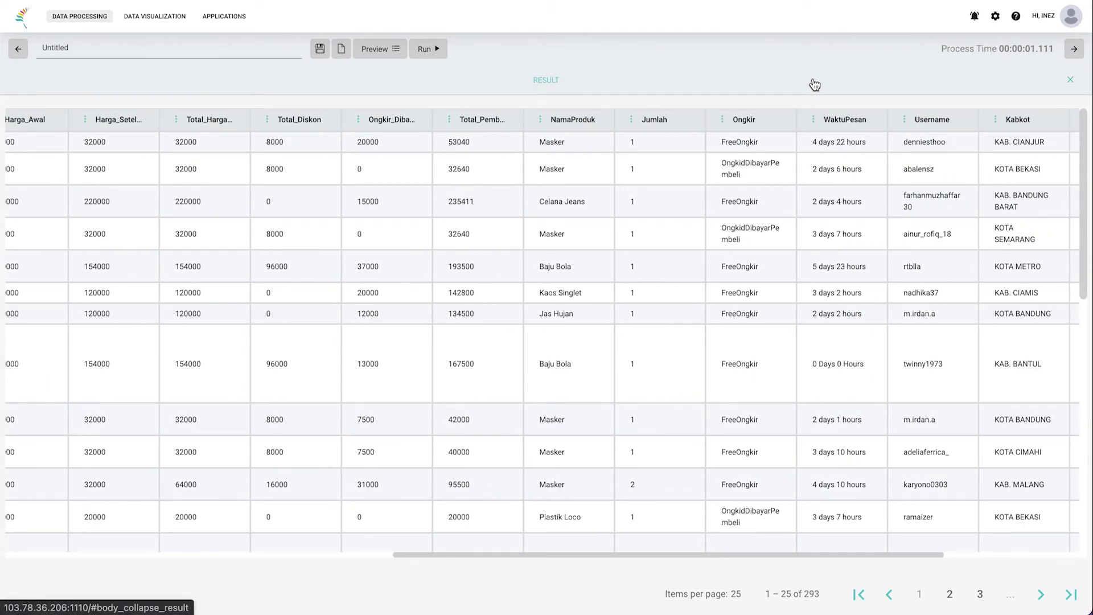
{"action": "scroll", "coordinate": [824, 214], "scroll_direction": "right", "scroll_amount": 3}
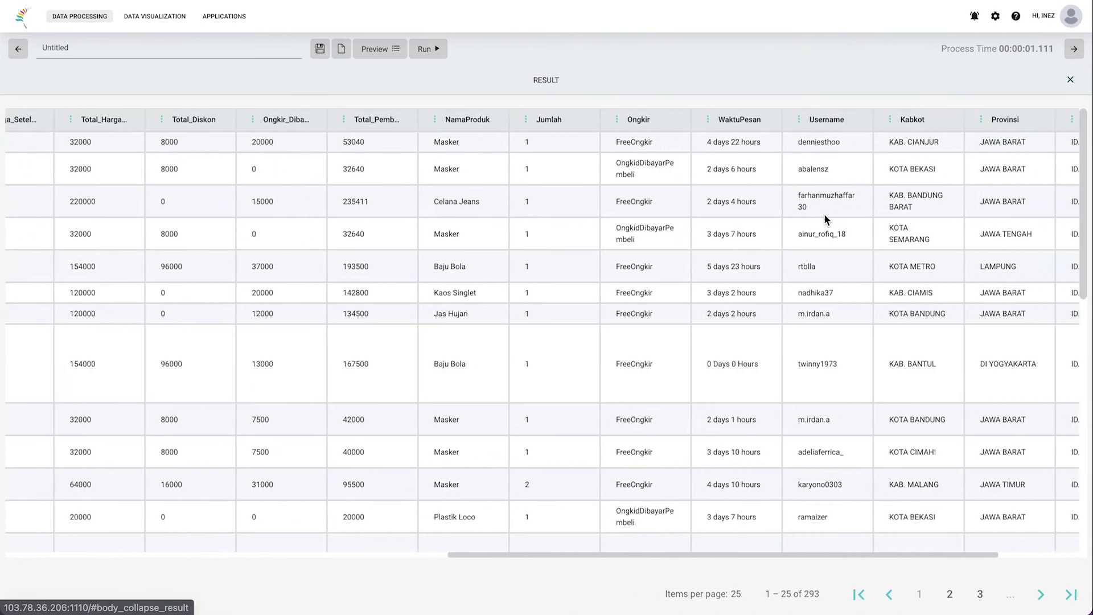
Step: Append Jumlah, Kabkot, Provinsi and kode_iso to View_3's columns and run the query
{"action": "left_click", "coordinate": [825, 90]}
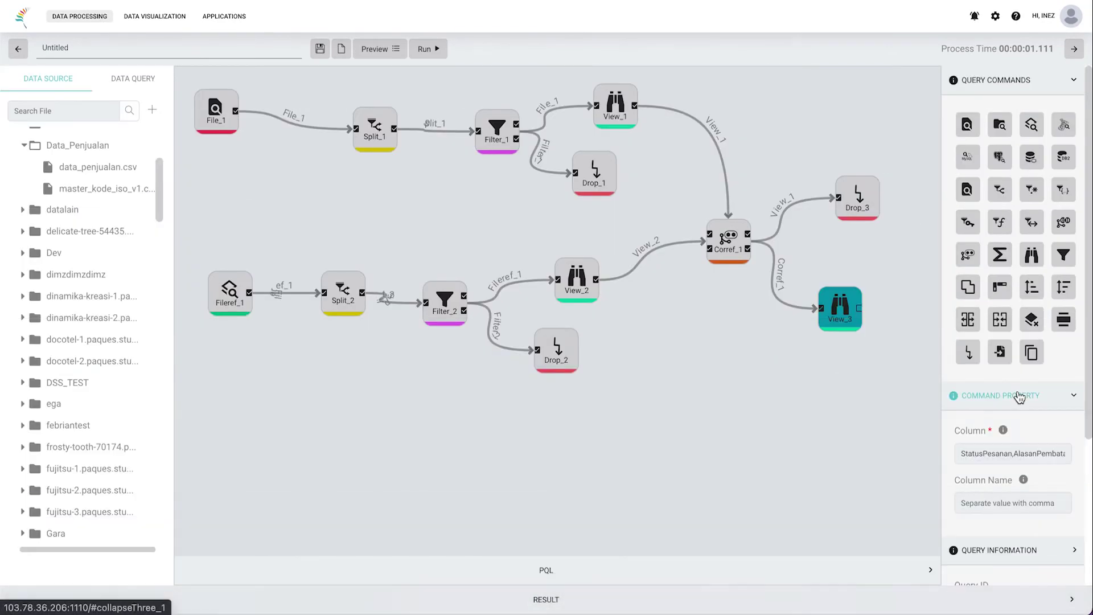
{"action": "left_click", "coordinate": [1050, 458]}
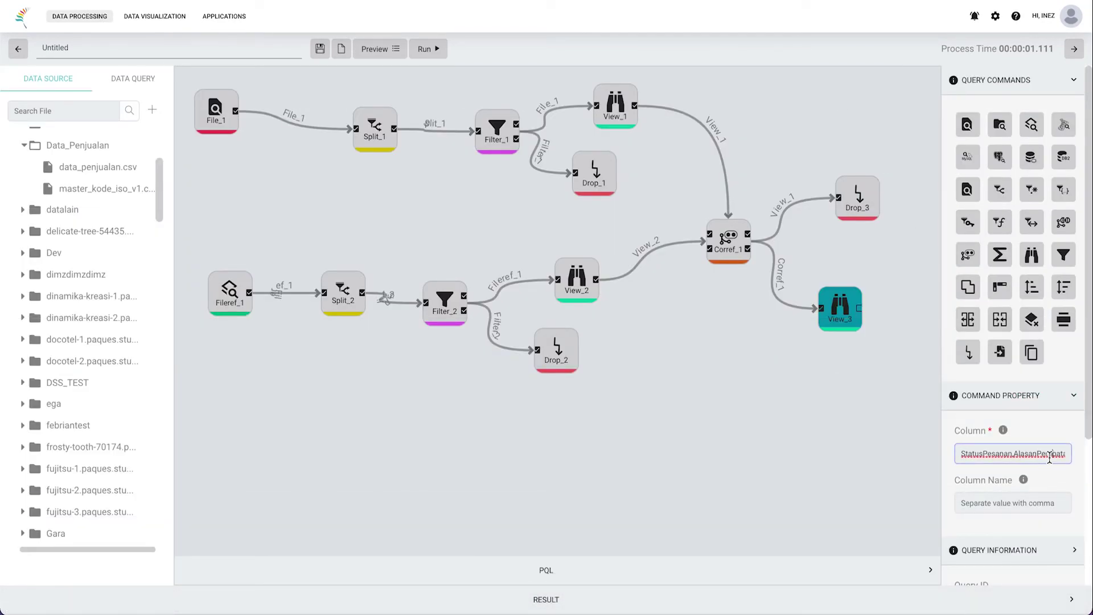
{"action": "key", "text": "End"}
{"action": "type", "text": ",Jumlah,Kabkot,Prov"}
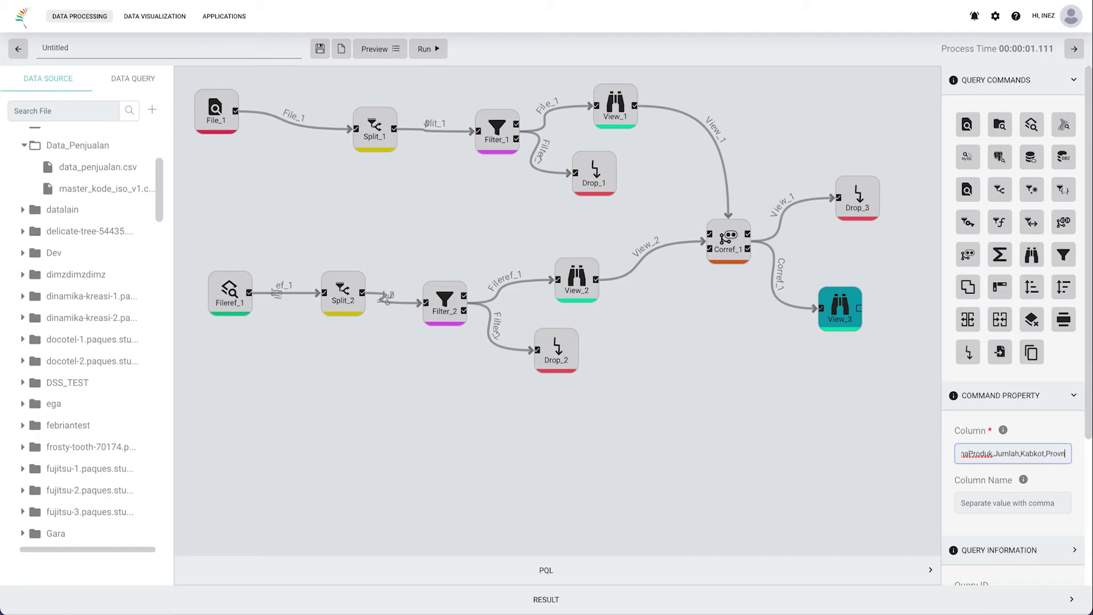
{"action": "type", "text": "n"}
{"action": "key", "text": "BackSpace"}
{"action": "type", "text": "insi,kode_iso"}
{"action": "left_click", "coordinate": [426, 48]}
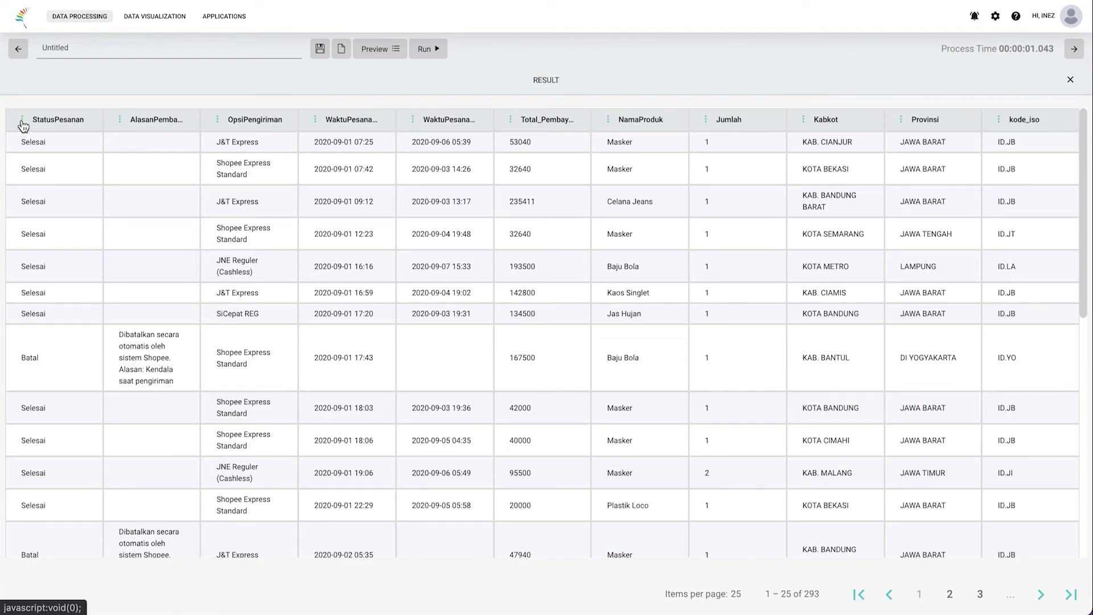
Step: Review the metadata options for the StatusPesanan, AlasanPembatalan and OpsiPengiriman columns
{"action": "left_click", "coordinate": [22, 122]}
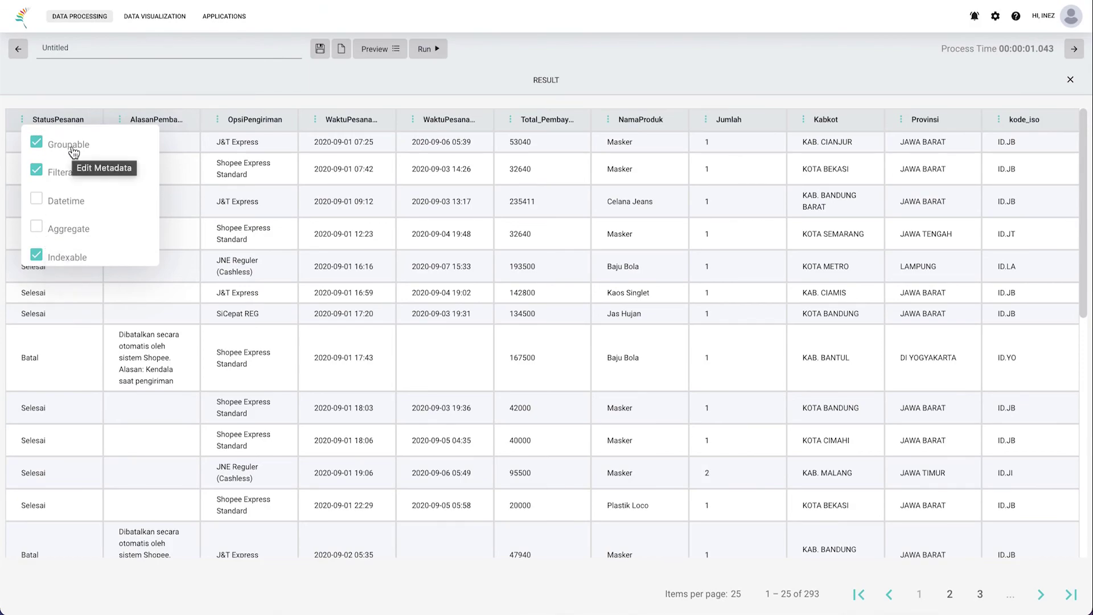
{"action": "left_click", "coordinate": [130, 118]}
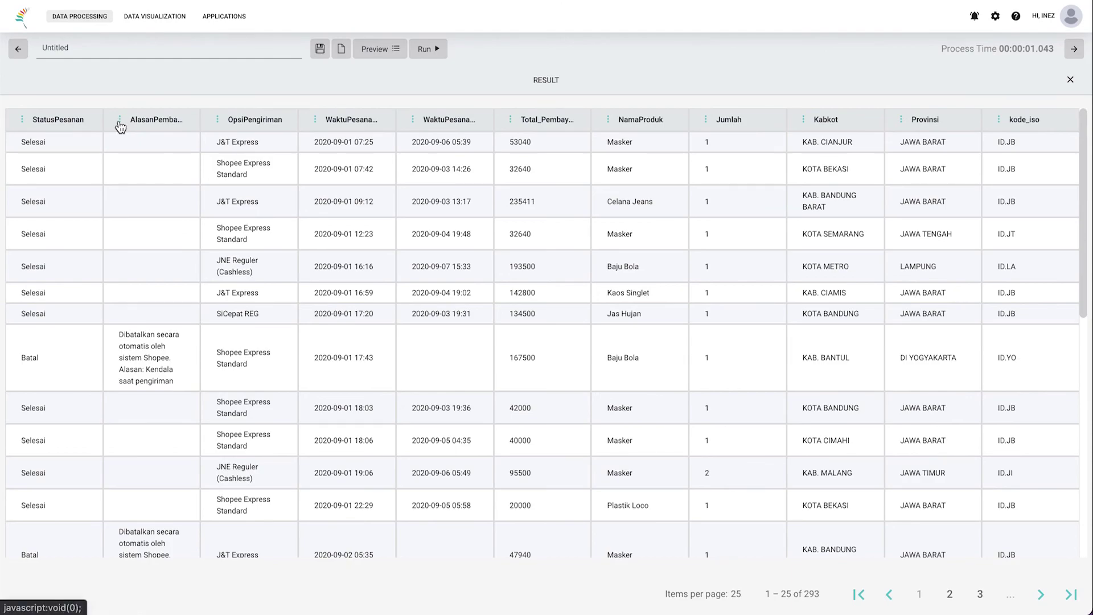
{"action": "left_click", "coordinate": [119, 125]}
{"action": "left_click", "coordinate": [220, 122]}
{"action": "left_click", "coordinate": [218, 121]}
{"action": "left_click", "coordinate": [318, 117]}
Step: Flag both WaktuPesan columns Datetime; make the second also Groupable, Filterable, Indexable, not Aggregate
{"action": "left_click", "coordinate": [317, 125]}
{"action": "left_click", "coordinate": [329, 200]}
{"action": "left_click", "coordinate": [414, 120]}
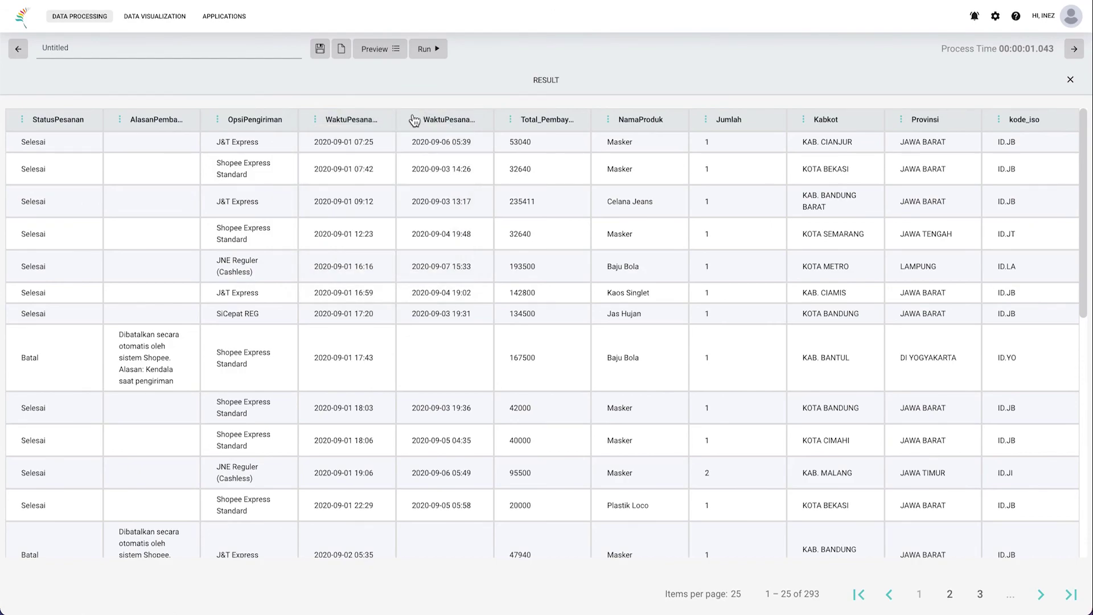
{"action": "left_click", "coordinate": [414, 120]}
{"action": "left_click", "coordinate": [430, 144]}
{"action": "left_click", "coordinate": [432, 170]}
{"action": "left_click", "coordinate": [429, 200]}
{"action": "left_click", "coordinate": [428, 227]}
{"action": "left_click", "coordinate": [428, 254]}
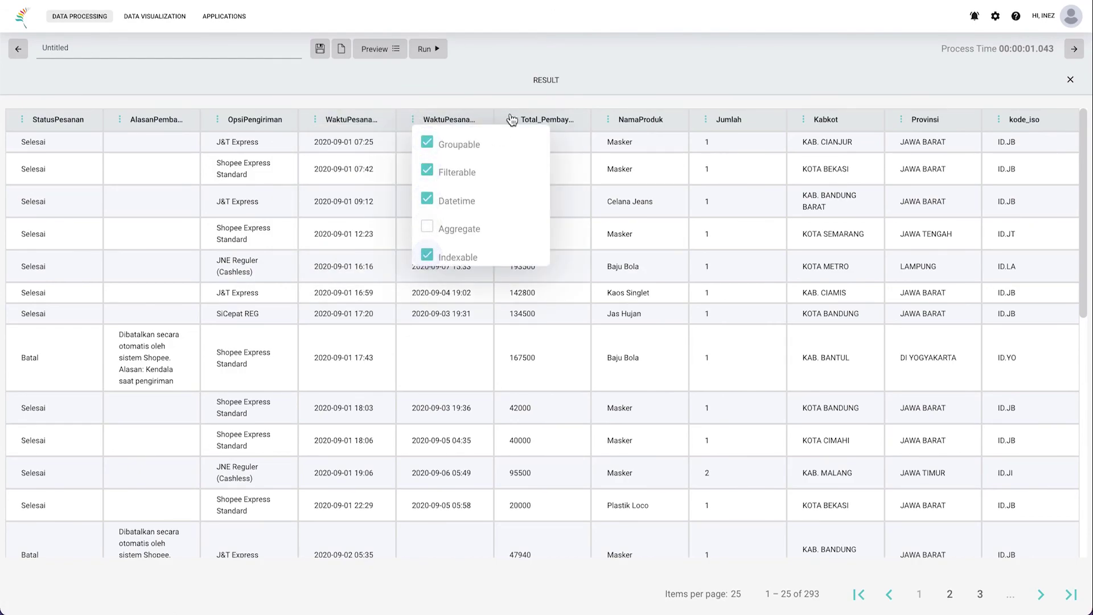
{"action": "left_click", "coordinate": [510, 121]}
Step: Check the metadata of the payment-total, Jumlah, Provinsi and kode_iso columns
{"action": "left_click", "coordinate": [511, 122]}
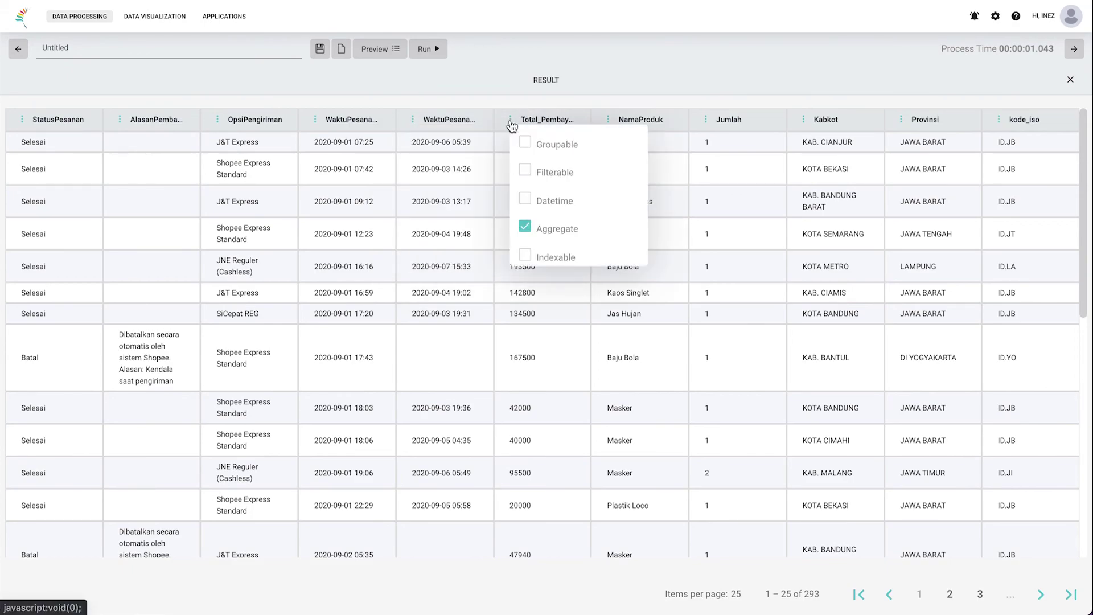
{"action": "left_click", "coordinate": [705, 121]}
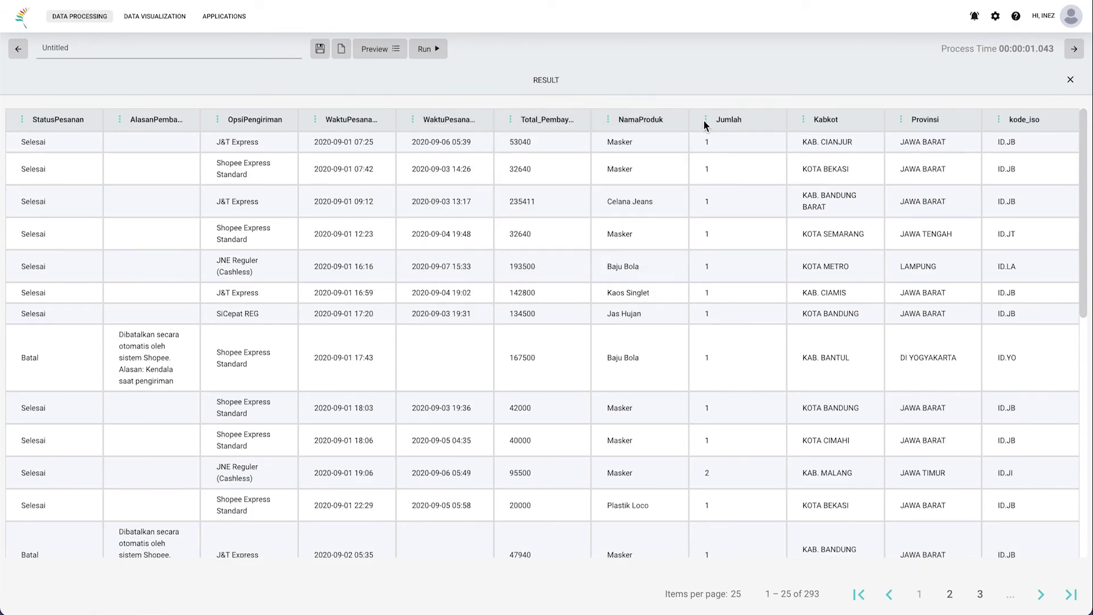
{"action": "left_click", "coordinate": [705, 121]}
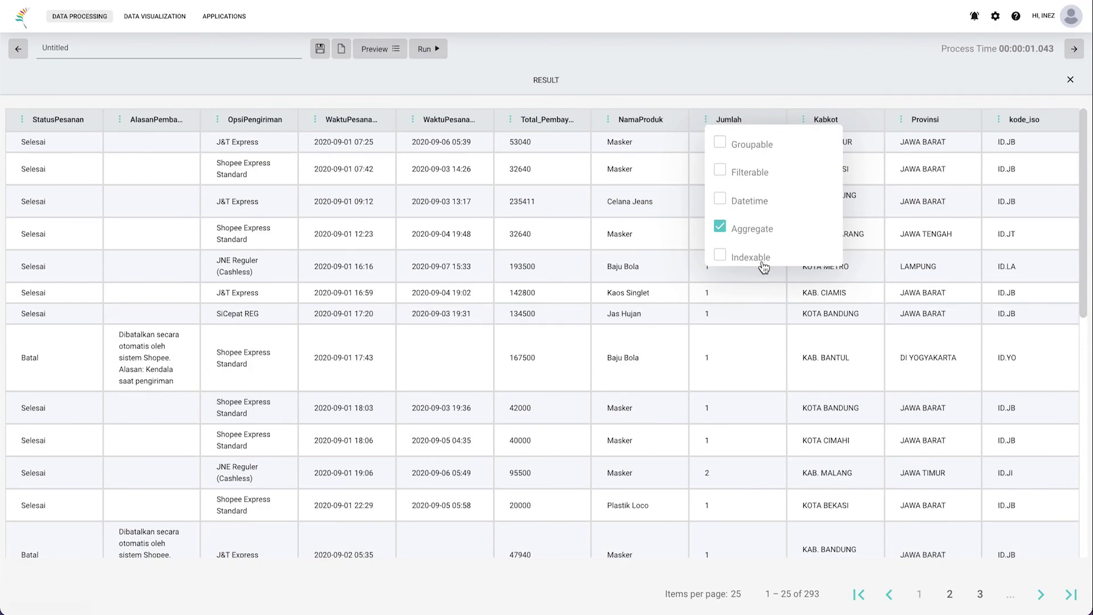
{"action": "left_click", "coordinate": [902, 121]}
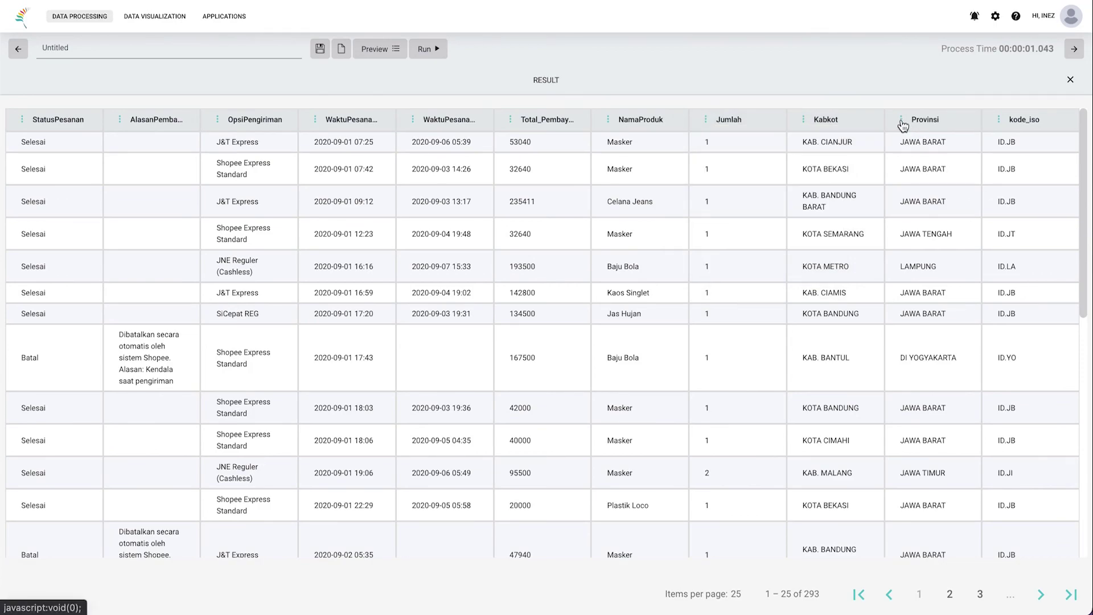
{"action": "left_click", "coordinate": [903, 122]}
{"action": "left_click", "coordinate": [1000, 121]}
{"action": "left_click", "coordinate": [1000, 121]}
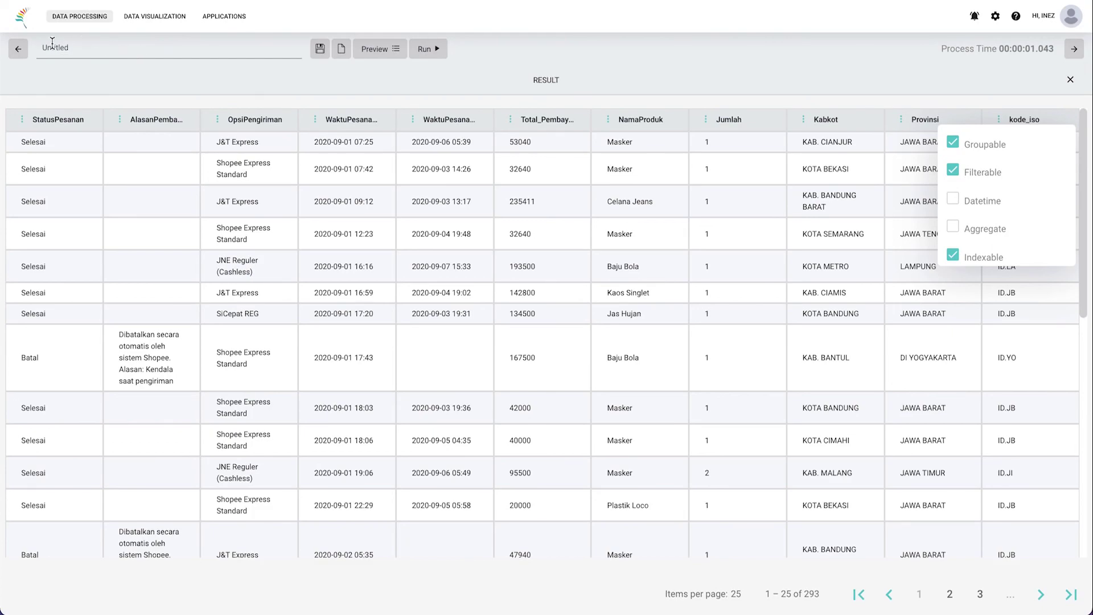
Step: Retitle the query 'Data Penjualan Saya' and save it as a dataset, confirming both messages
{"action": "left_click_drag", "start_coordinate": [88, 50], "coordinate": [40, 46]}
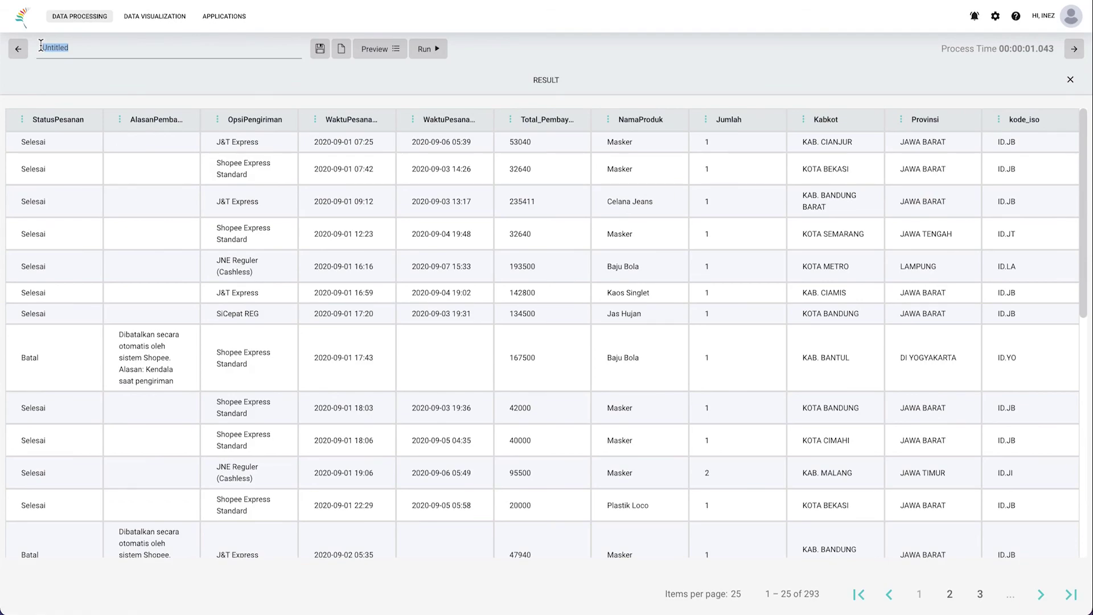
{"action": "type", "text": "Data Penjualan Saya"}
{"action": "left_click", "coordinate": [319, 53]}
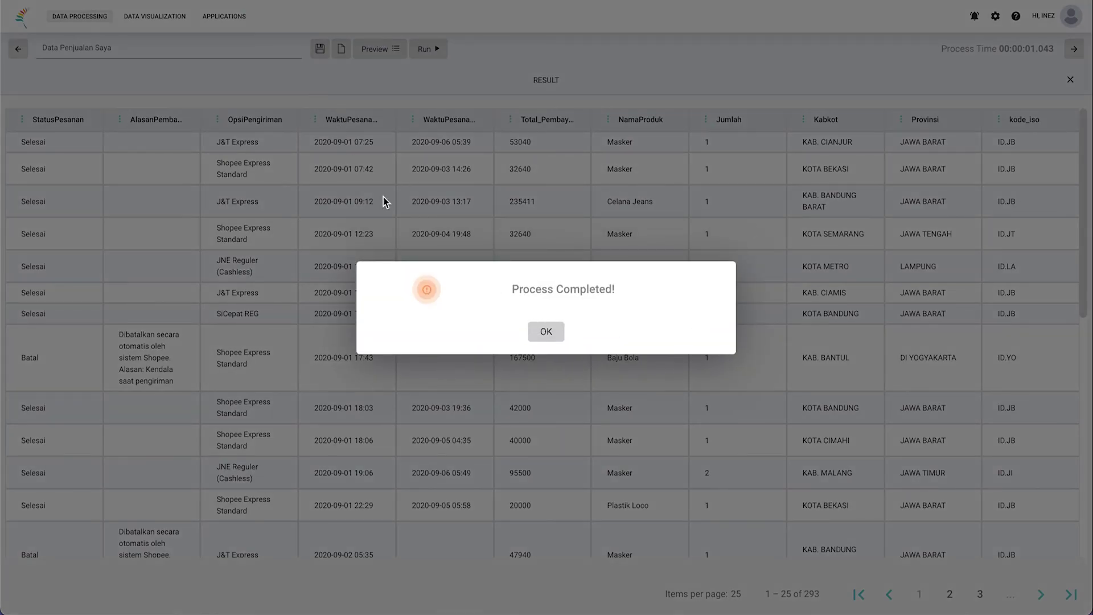
{"action": "left_click", "coordinate": [550, 333]}
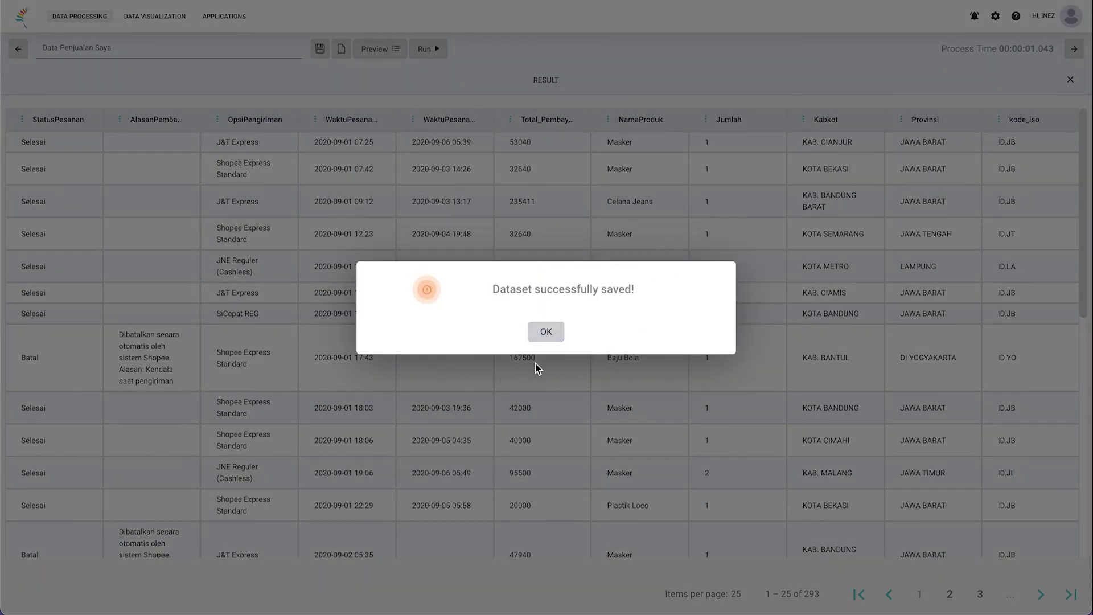
{"action": "left_click", "coordinate": [546, 332]}
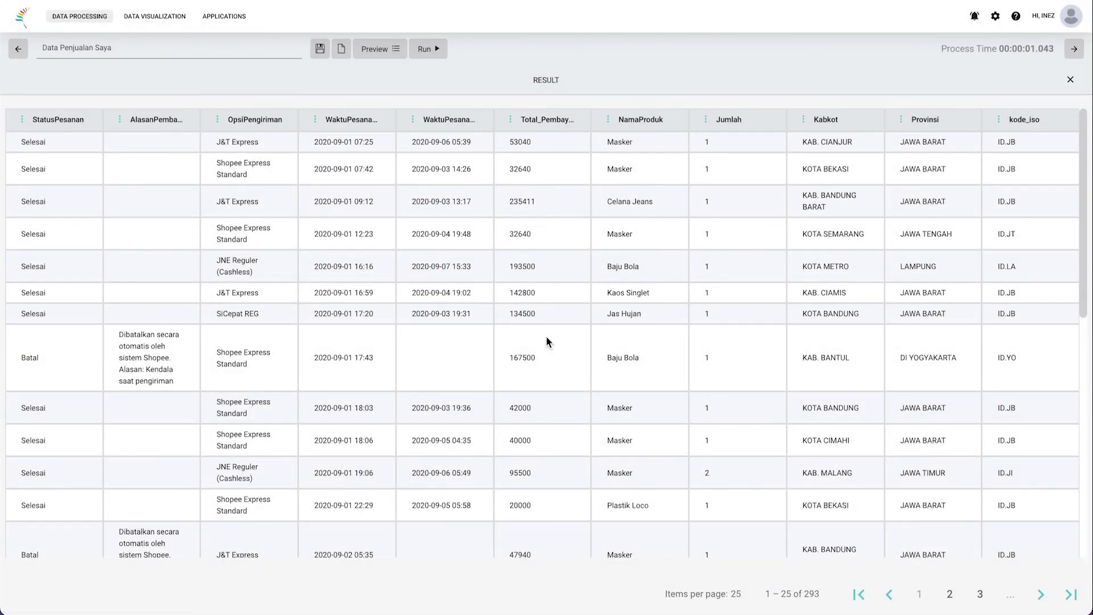